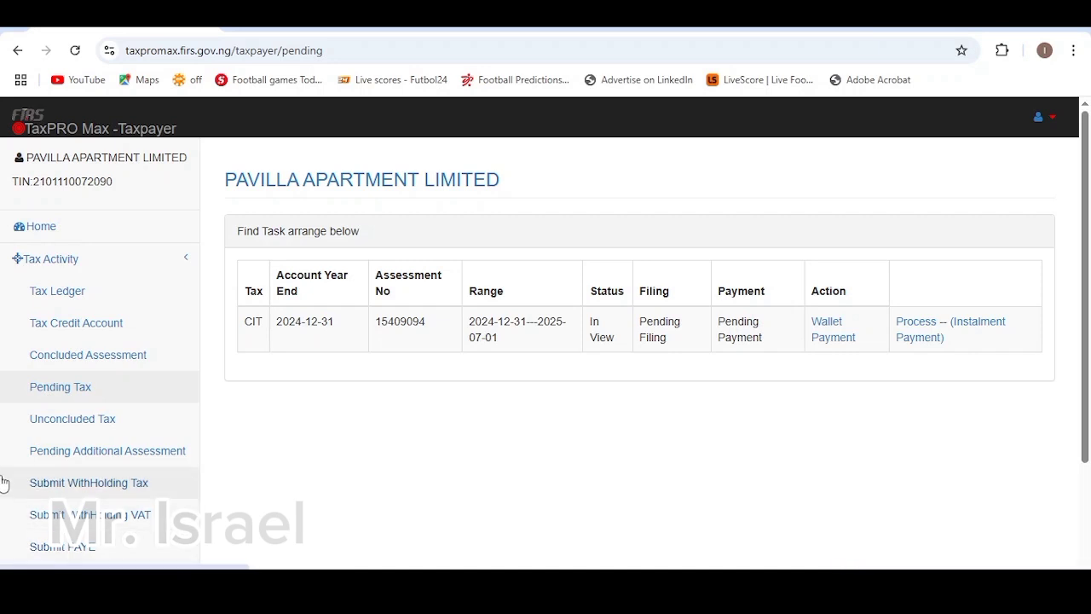
Open the pending Company Income Tax return for 2024-12-31 from the taxes due and review its schedule list.
{"action": "left_click", "coordinate": [42, 232]}
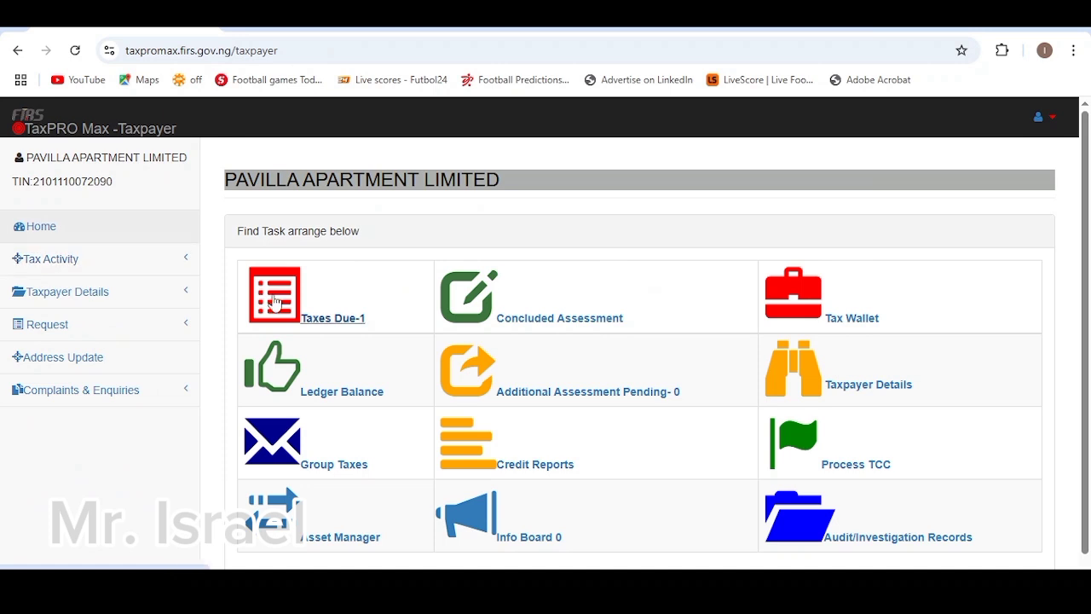
{"action": "left_click", "coordinate": [320, 329]}
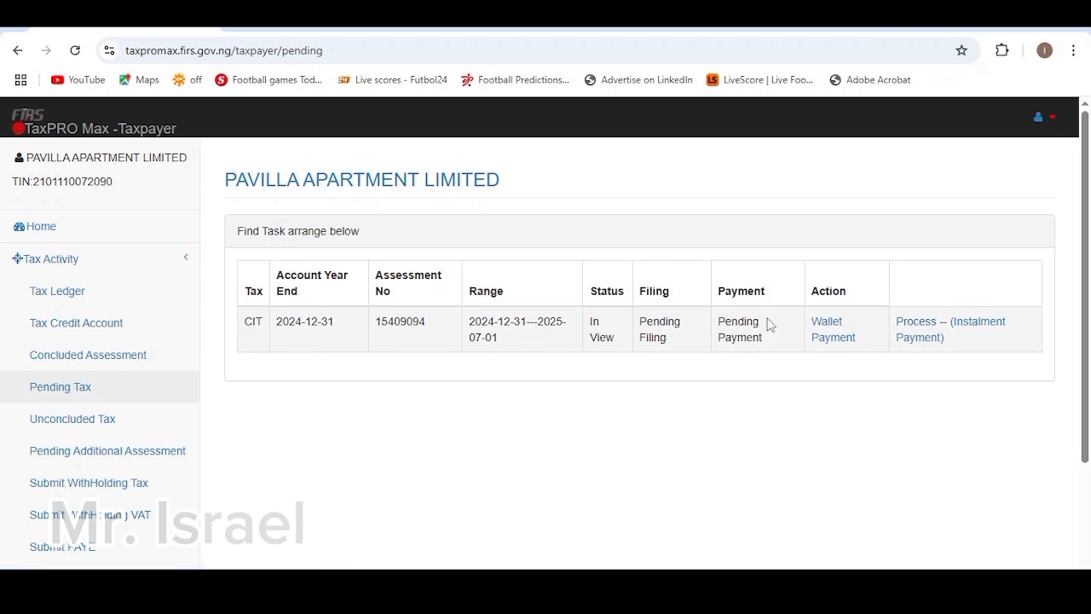
{"action": "left_click", "coordinate": [914, 329]}
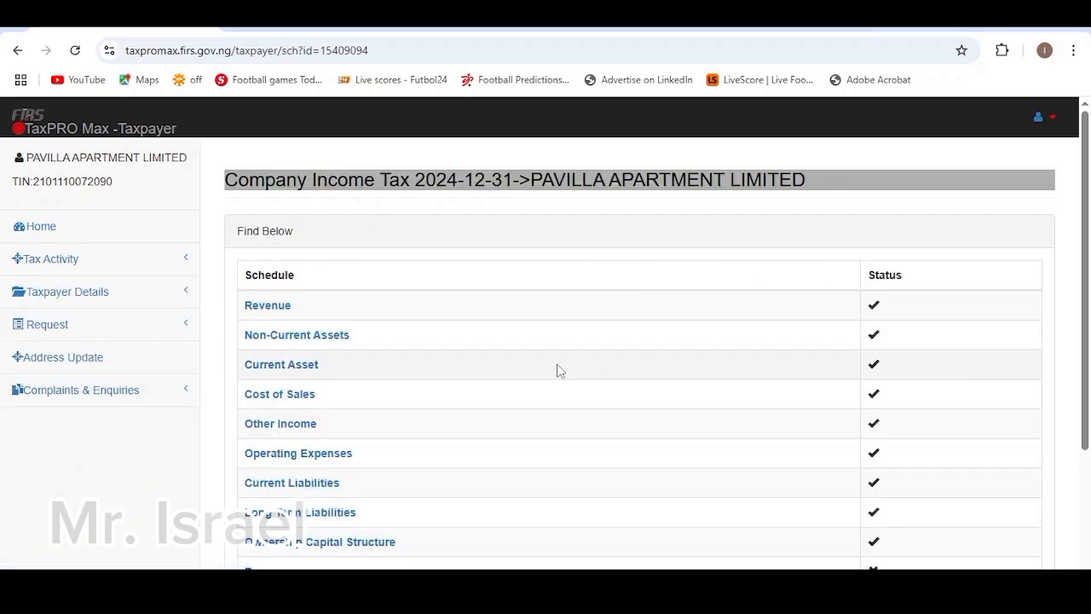
{"action": "scroll", "coordinate": [558, 371], "scroll_direction": "down", "scroll_amount": 2}
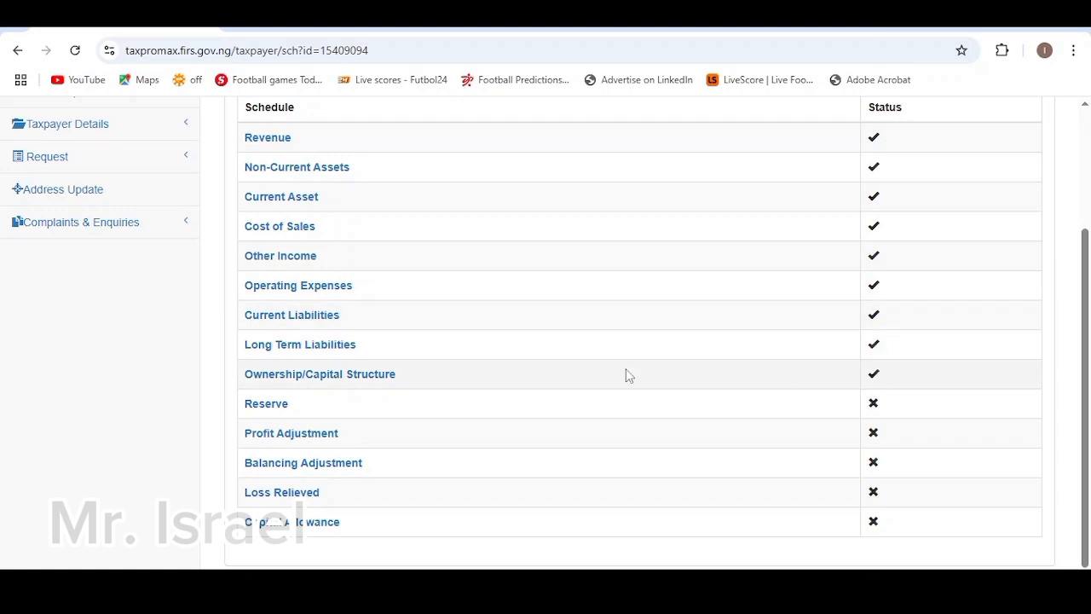
{"action": "scroll", "coordinate": [626, 375], "scroll_direction": "up", "scroll_amount": 3}
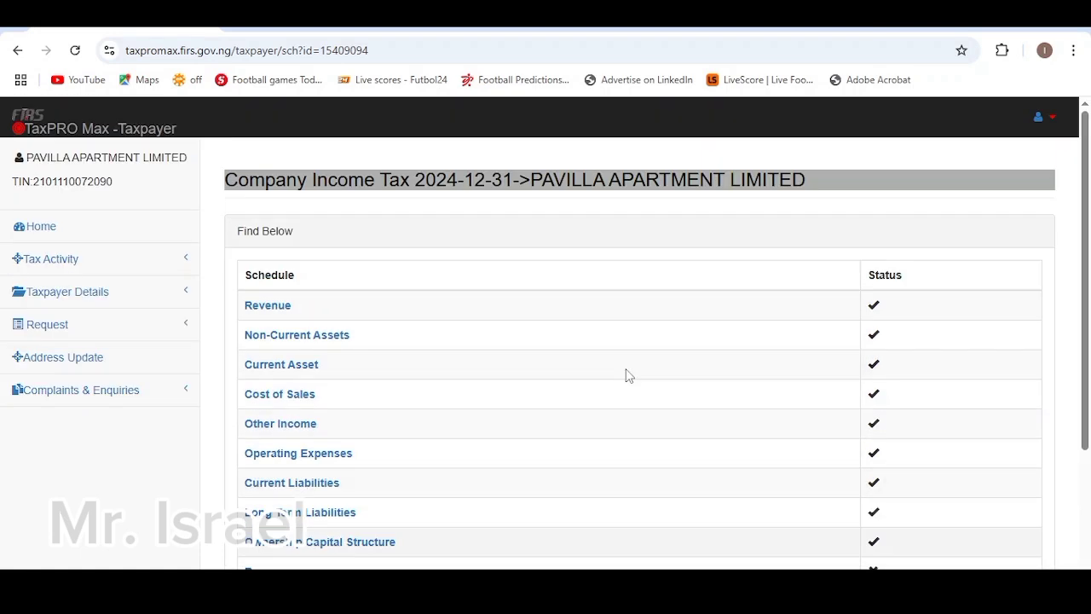
Submit the Revenue schedule with NGN as the returning currency and a revenue of 0.
{"action": "left_click", "coordinate": [267, 306]}
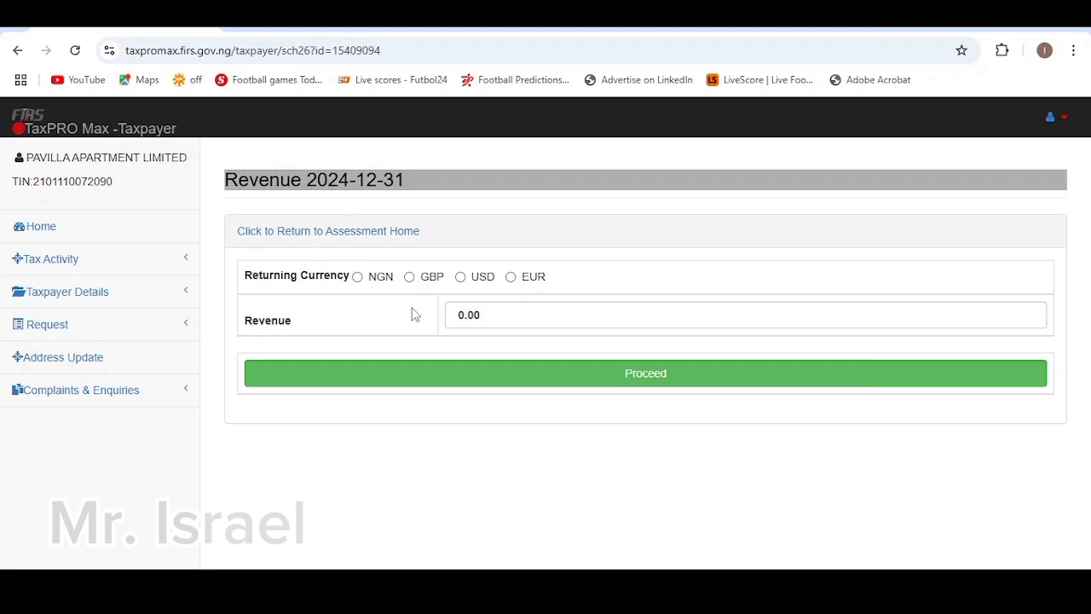
{"action": "left_click", "coordinate": [358, 278]}
{"action": "left_click", "coordinate": [493, 321]}
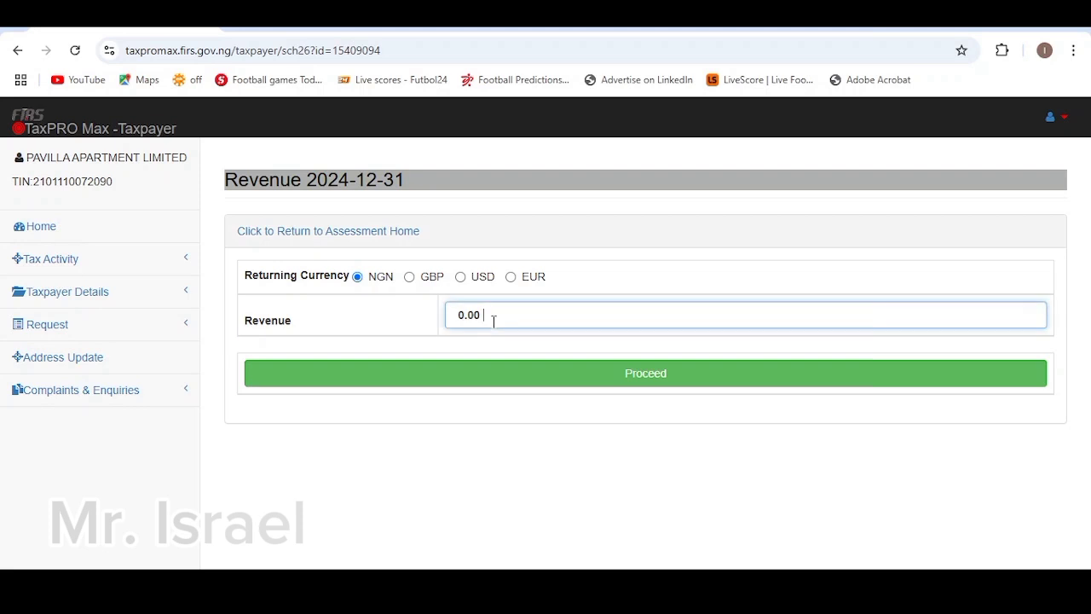
{"action": "key", "text": "BackSpace"}
{"action": "key", "text": "BackSpace"}
{"action": "key", "text": "BackSpace"}
{"action": "key", "text": "BackSpace"}
{"action": "type", "text": "56"}
{"action": "key", "text": "BackSpace"}
{"action": "key", "text": "BackSpace"}
{"action": "type", "text": "-00"}
{"action": "key", "text": "BackSpace"}
{"action": "key", "text": "BackSpace"}
{"action": "key", "text": "BackSpace"}
{"action": "type", "text": "00"}
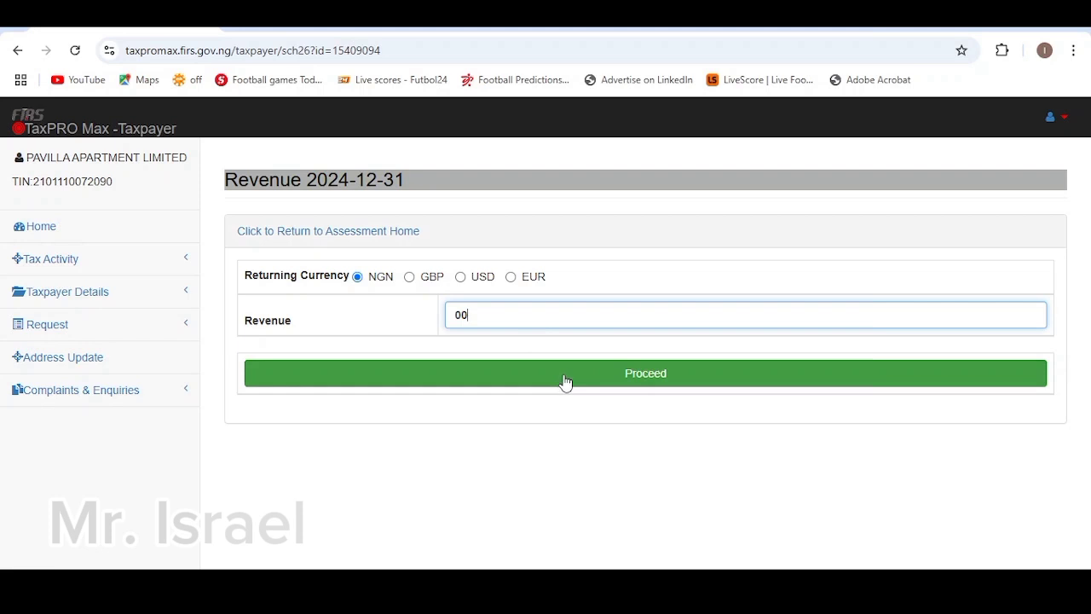
{"action": "left_click", "coordinate": [356, 281]}
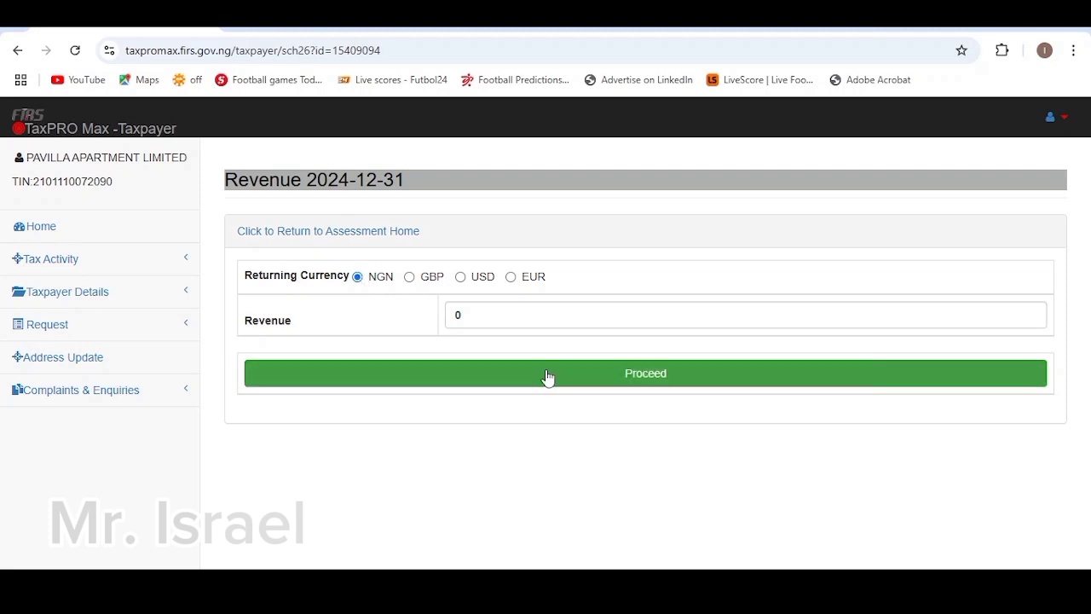
{"action": "left_click", "coordinate": [599, 379]}
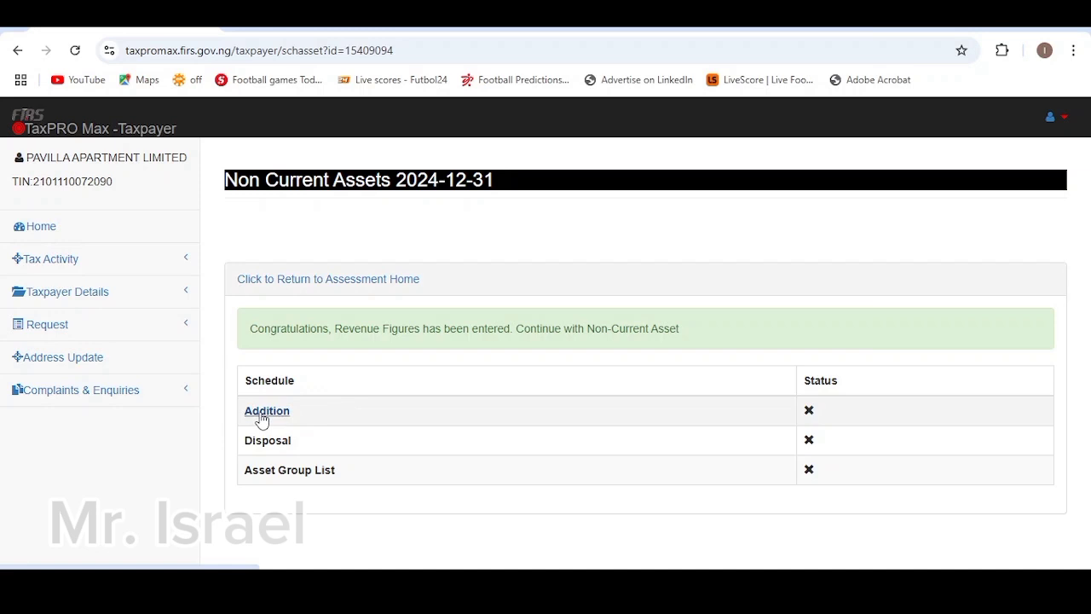
Open the Addition schedule of the non-current assets and review the asset records already listed.
{"action": "left_click", "coordinate": [262, 416]}
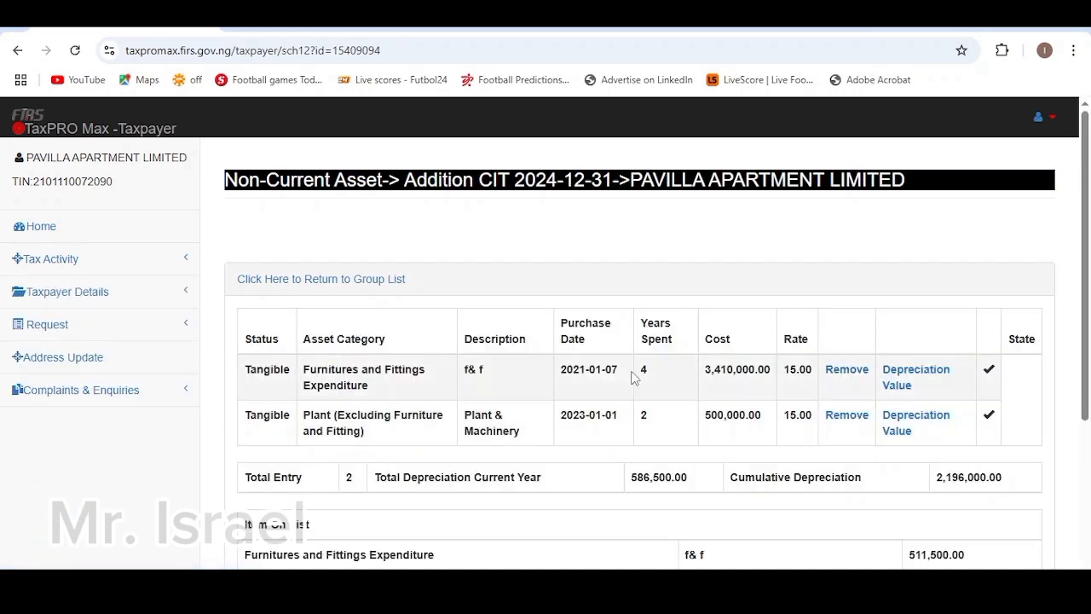
{"action": "scroll", "coordinate": [635, 378], "scroll_direction": "down", "scroll_amount": 3}
{"action": "scroll", "coordinate": [644, 379], "scroll_direction": "up", "scroll_amount": 1}
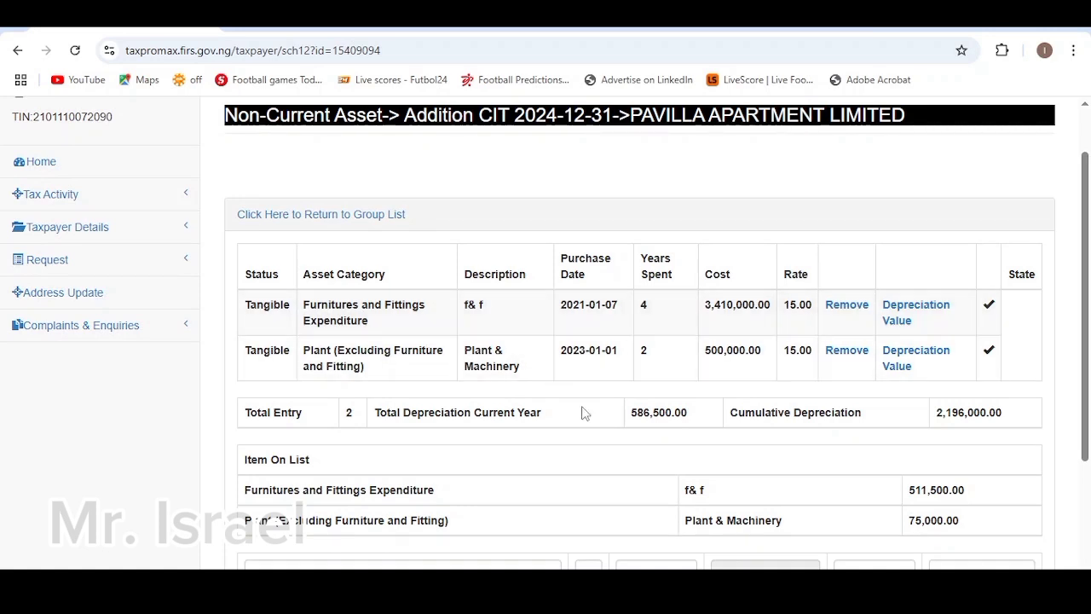
{"action": "left_click", "coordinate": [841, 306]}
{"action": "scroll", "coordinate": [443, 427], "scroll_direction": "down", "scroll_amount": 2}
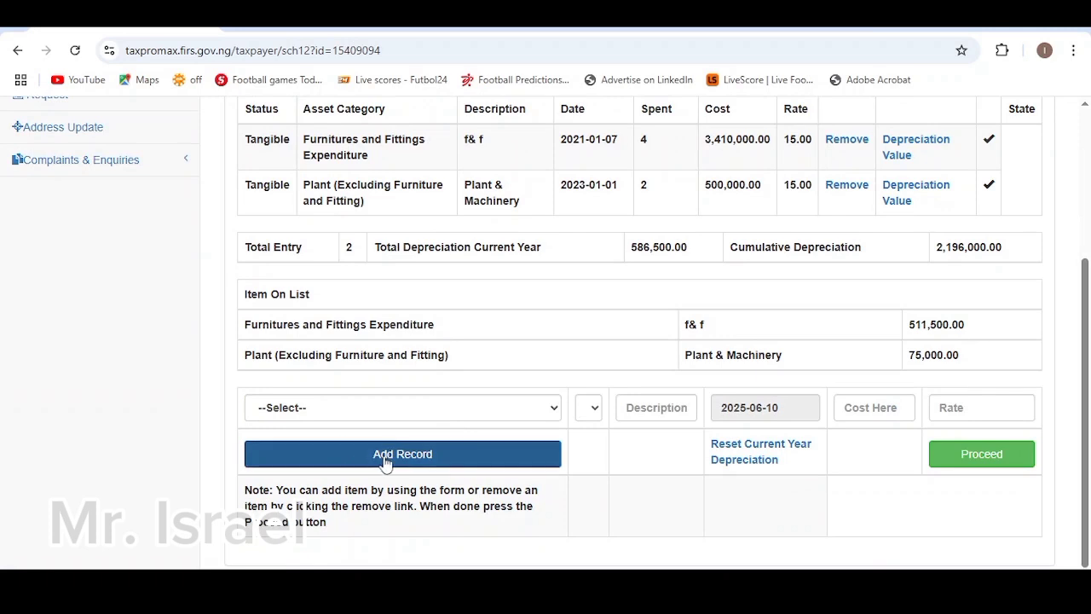
Fill a new asset record as Tangible Asset, category Motor Vehicles Expenditure, with the description Motor Vehicle.
{"action": "left_click", "coordinate": [514, 409]}
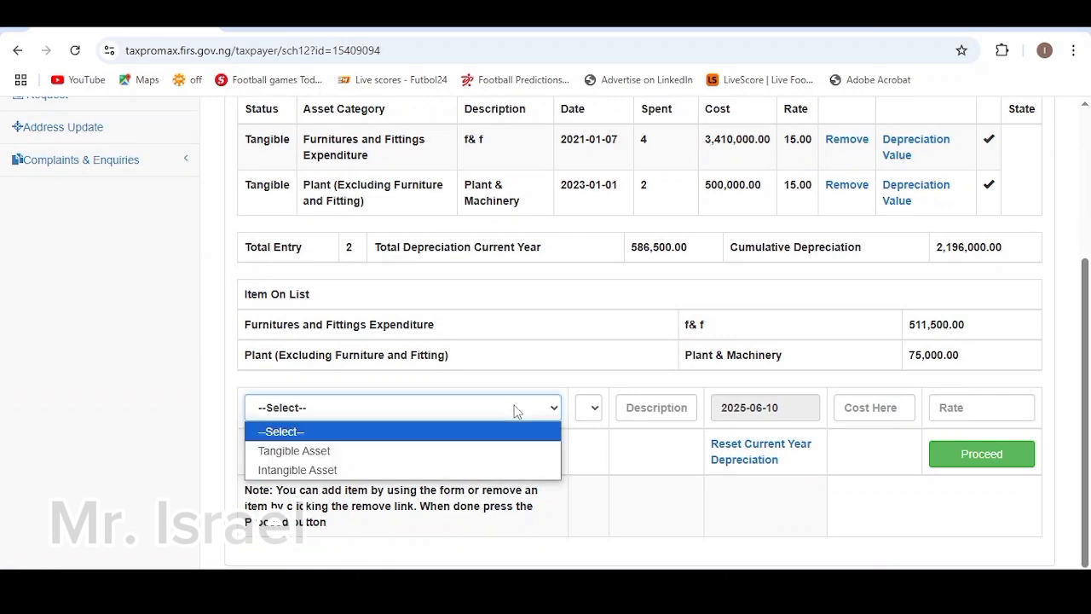
{"action": "left_click", "coordinate": [313, 452]}
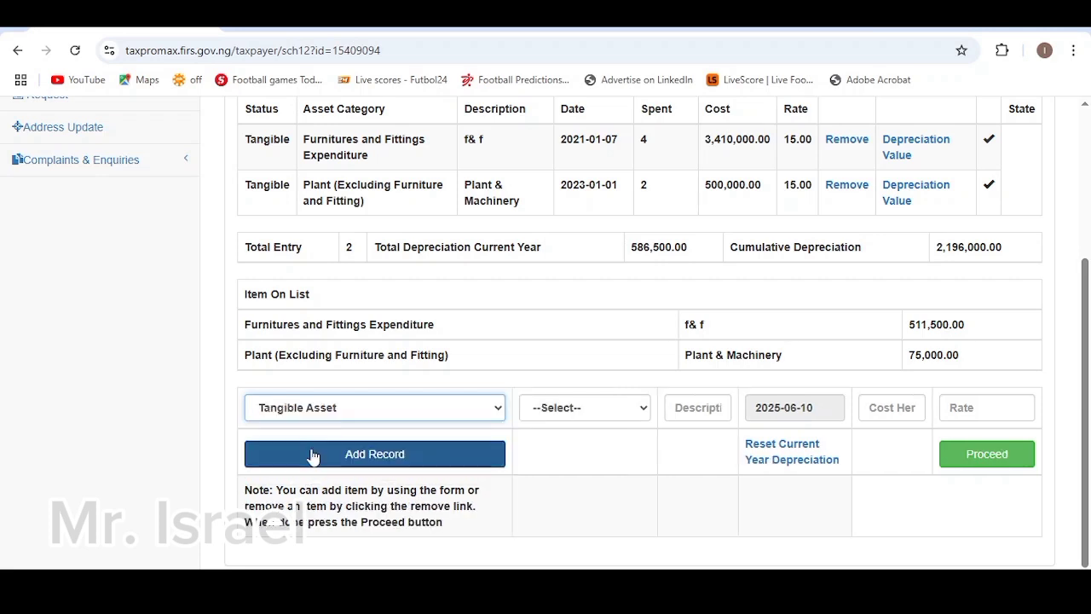
{"action": "left_click", "coordinate": [605, 411]}
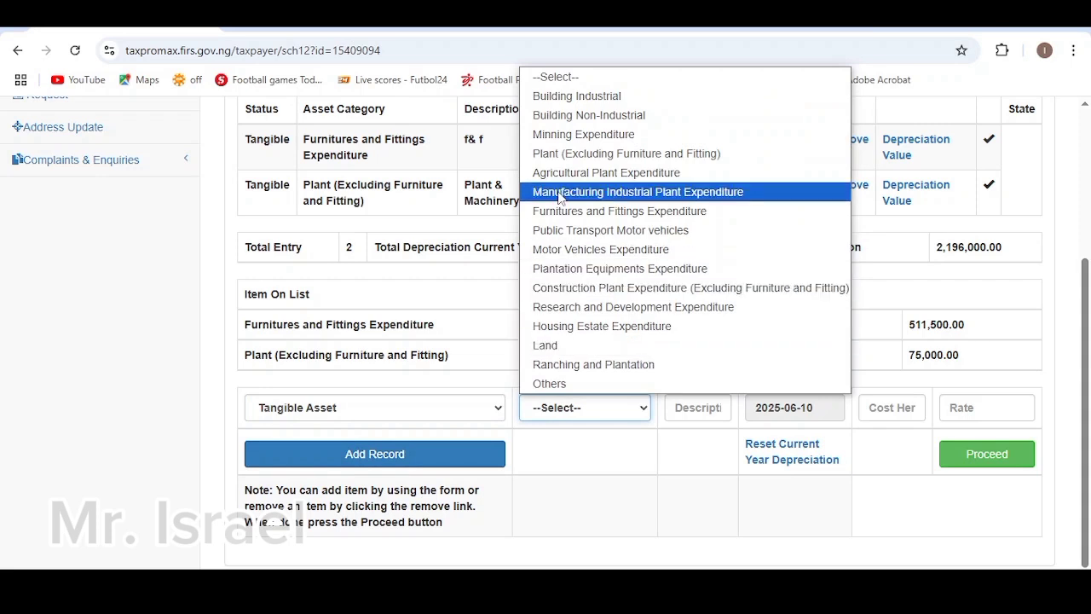
{"action": "left_click", "coordinate": [585, 250]}
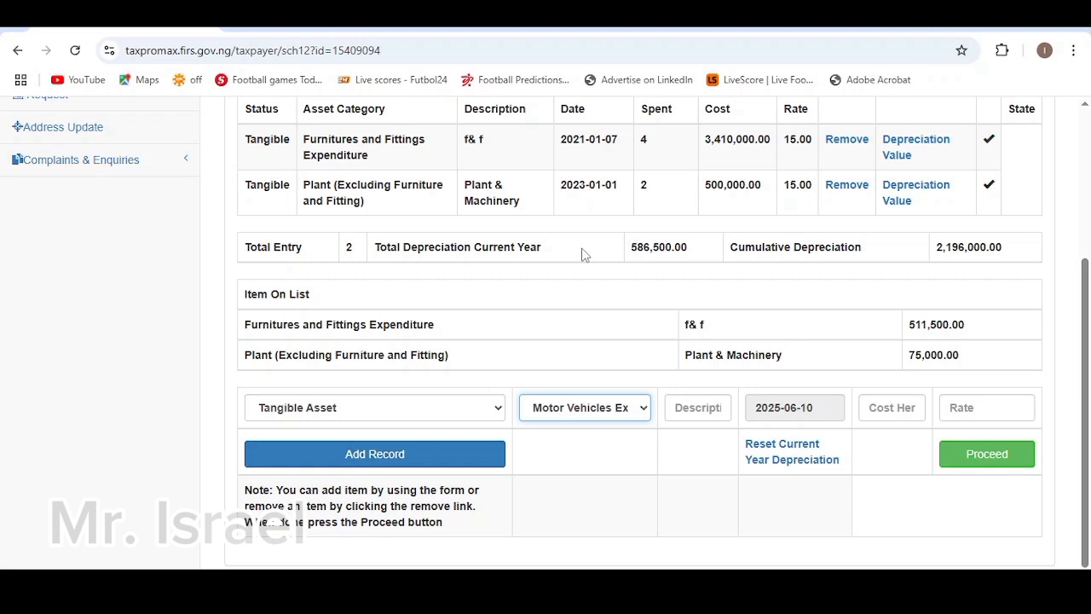
{"action": "scroll", "coordinate": [584, 254], "scroll_direction": "up", "scroll_amount": 2}
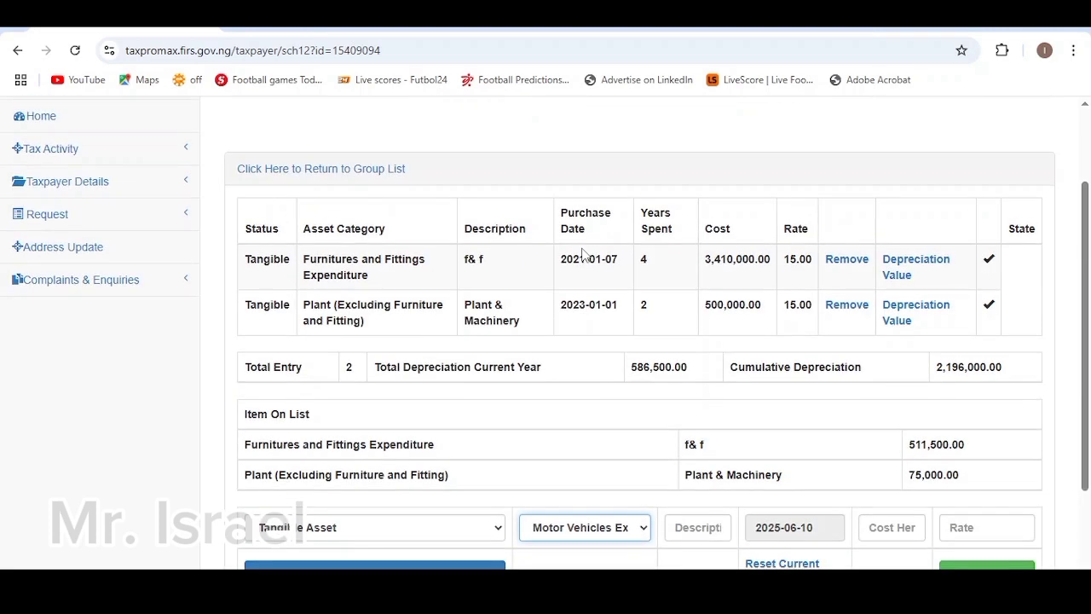
{"action": "scroll", "coordinate": [585, 253], "scroll_direction": "down", "scroll_amount": 1}
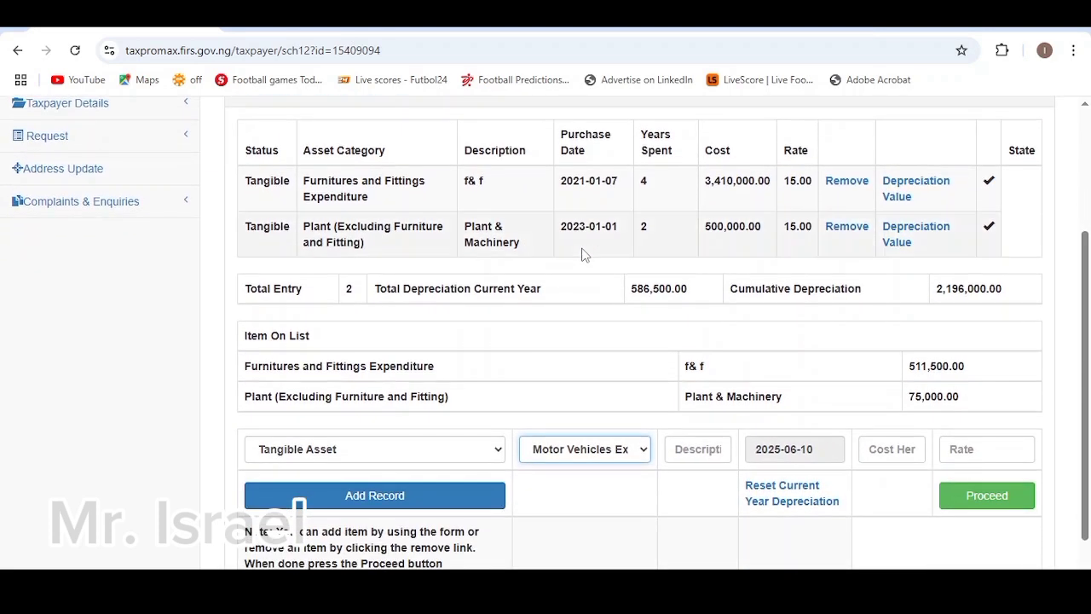
{"action": "left_click", "coordinate": [695, 455]}
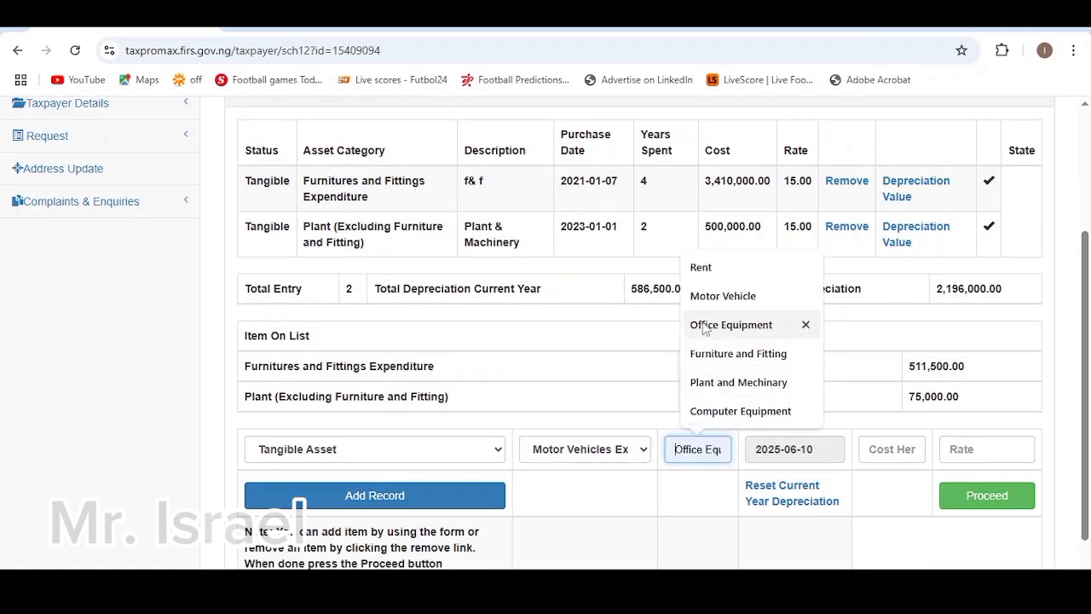
{"action": "left_click", "coordinate": [704, 299]}
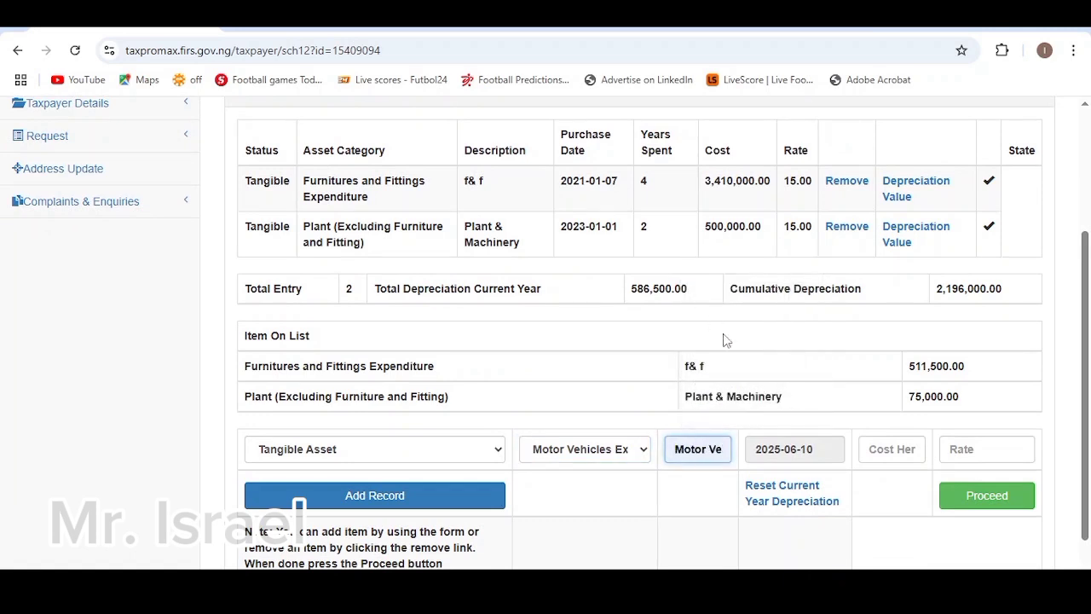
Set the new motor vehicle record's purchase date to 2024-01-04.
{"action": "left_click", "coordinate": [767, 452]}
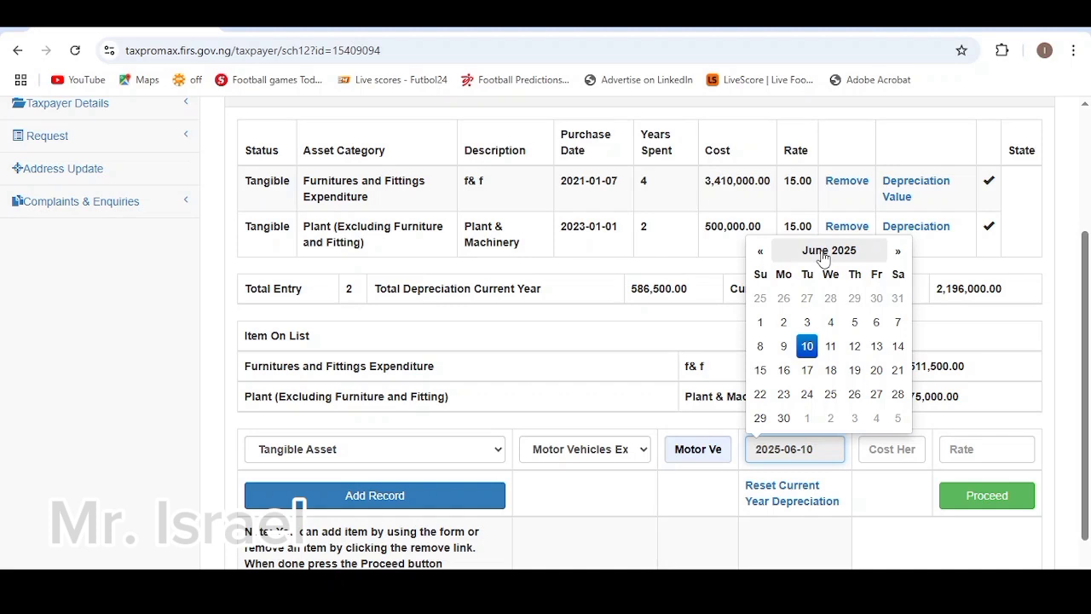
{"action": "left_click", "coordinate": [761, 254]}
{"action": "left_click", "coordinate": [761, 254]}
{"action": "left_click", "coordinate": [761, 254]}
{"action": "left_click", "coordinate": [760, 254]}
{"action": "left_click", "coordinate": [760, 254]}
{"action": "left_click", "coordinate": [761, 254]}
{"action": "left_click", "coordinate": [760, 254]}
{"action": "left_click", "coordinate": [760, 254]}
{"action": "left_click", "coordinate": [760, 254]}
{"action": "left_click", "coordinate": [760, 254]}
{"action": "left_click", "coordinate": [761, 254]}
{"action": "left_click", "coordinate": [761, 254]}
{"action": "left_click", "coordinate": [761, 254]}
{"action": "left_click", "coordinate": [760, 254]}
{"action": "left_click", "coordinate": [760, 254]}
{"action": "left_click", "coordinate": [761, 254]}
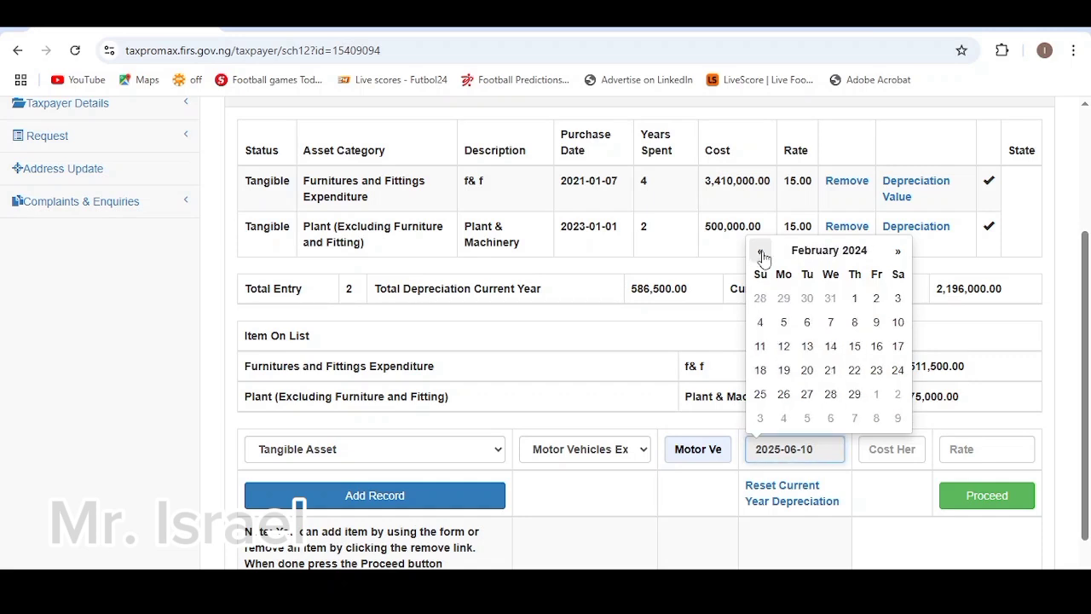
{"action": "left_click", "coordinate": [763, 256]}
{"action": "left_click", "coordinate": [762, 256]}
{"action": "left_click", "coordinate": [761, 254]}
{"action": "left_click", "coordinate": [761, 254]}
{"action": "left_click", "coordinate": [900, 256]}
{"action": "left_click", "coordinate": [900, 256]}
{"action": "left_click", "coordinate": [900, 255]}
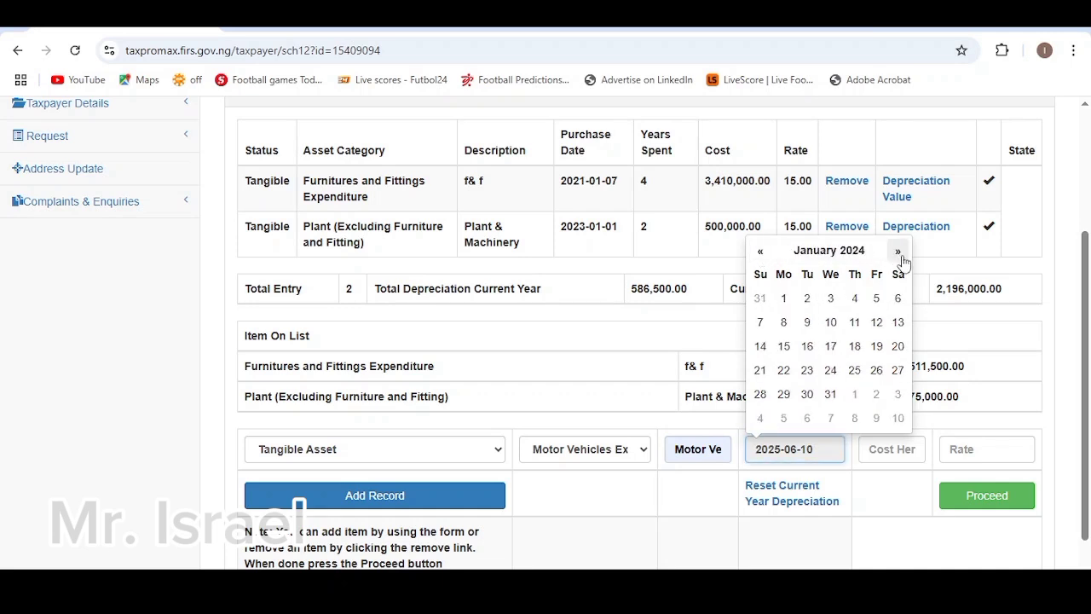
{"action": "left_click", "coordinate": [856, 300]}
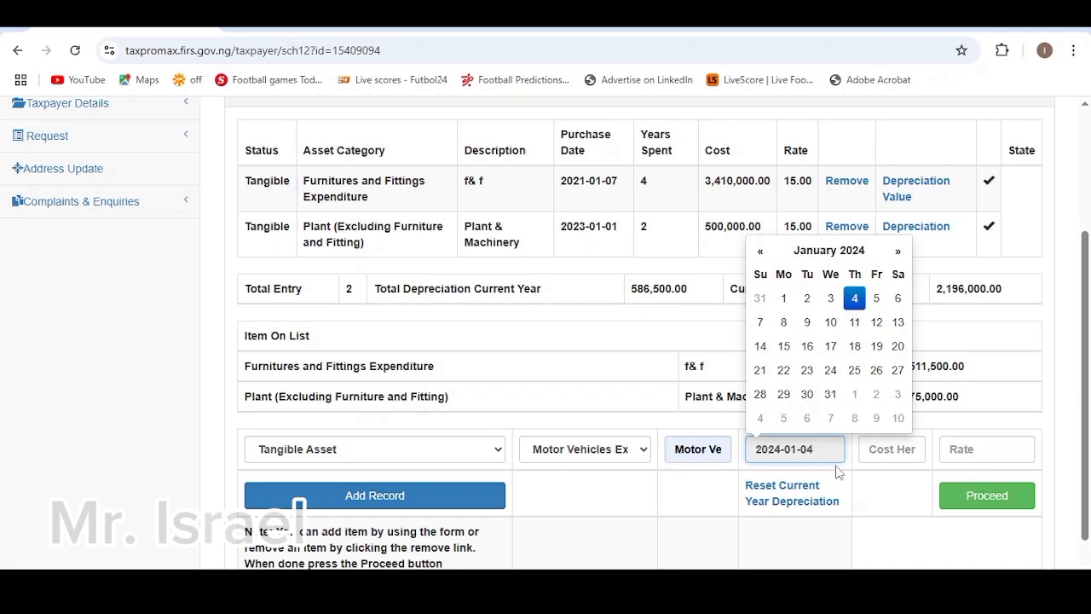
Enter a cost of 2,000,000 and a rate of 20 for the motor vehicle and add the record.
{"action": "left_click", "coordinate": [870, 451]}
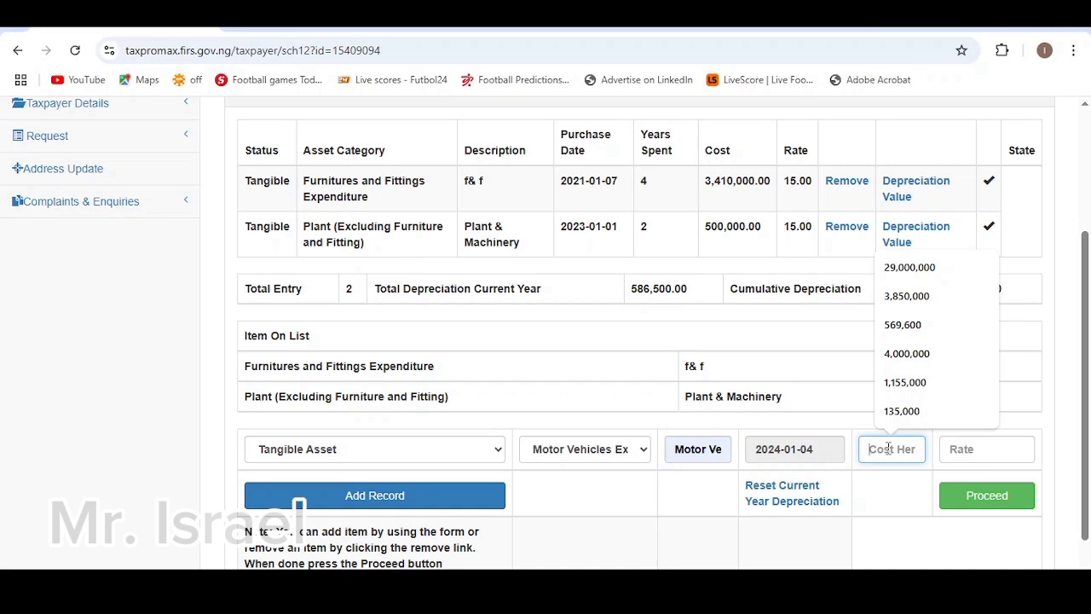
{"action": "type", "text": "20"}
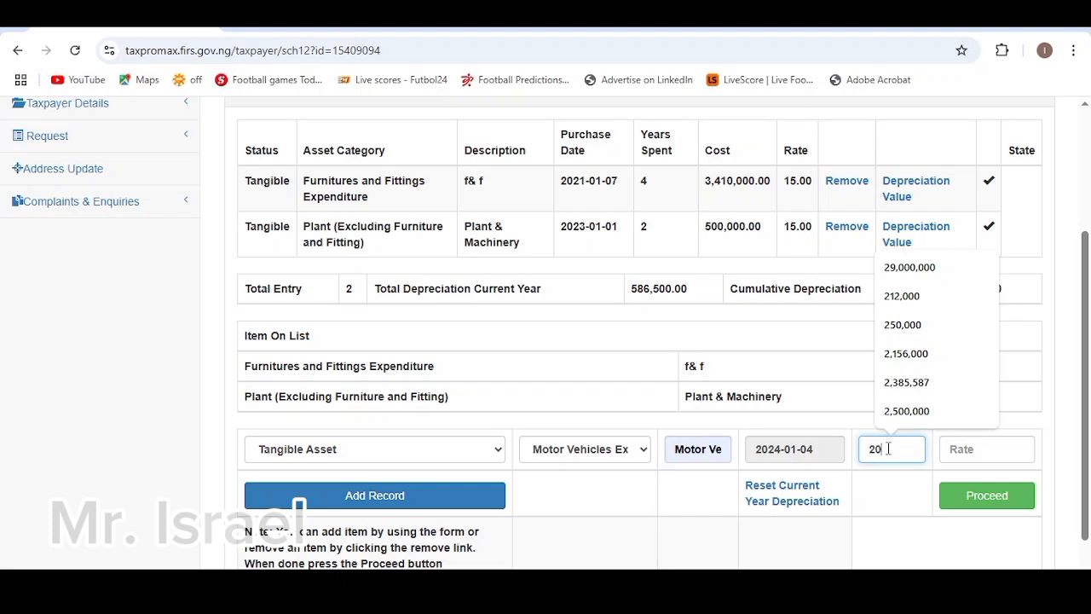
{"action": "type", "text": "00000"}
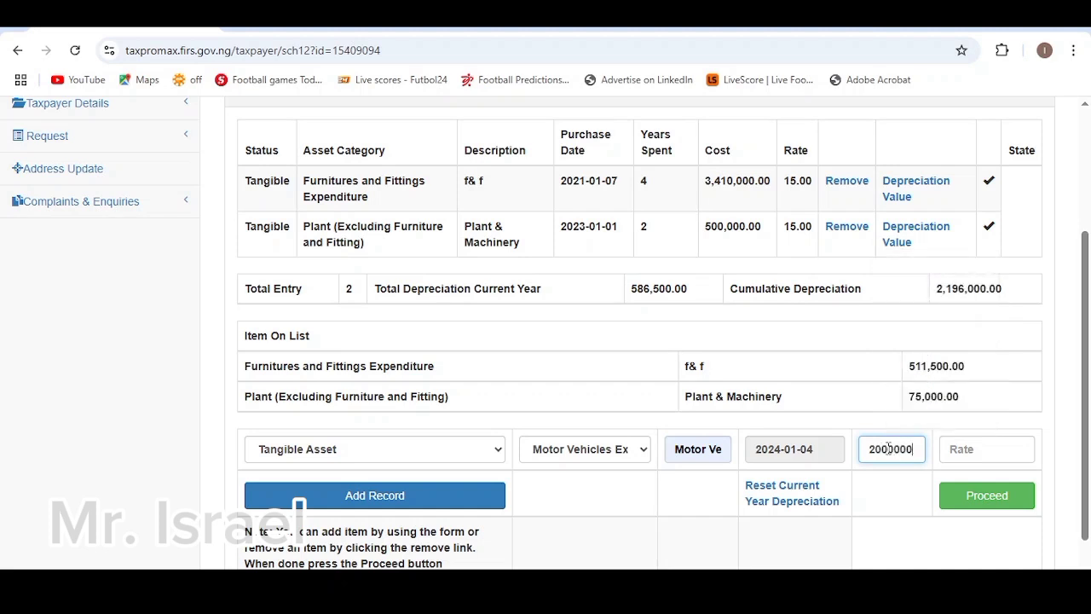
{"action": "left_click", "coordinate": [1012, 454]}
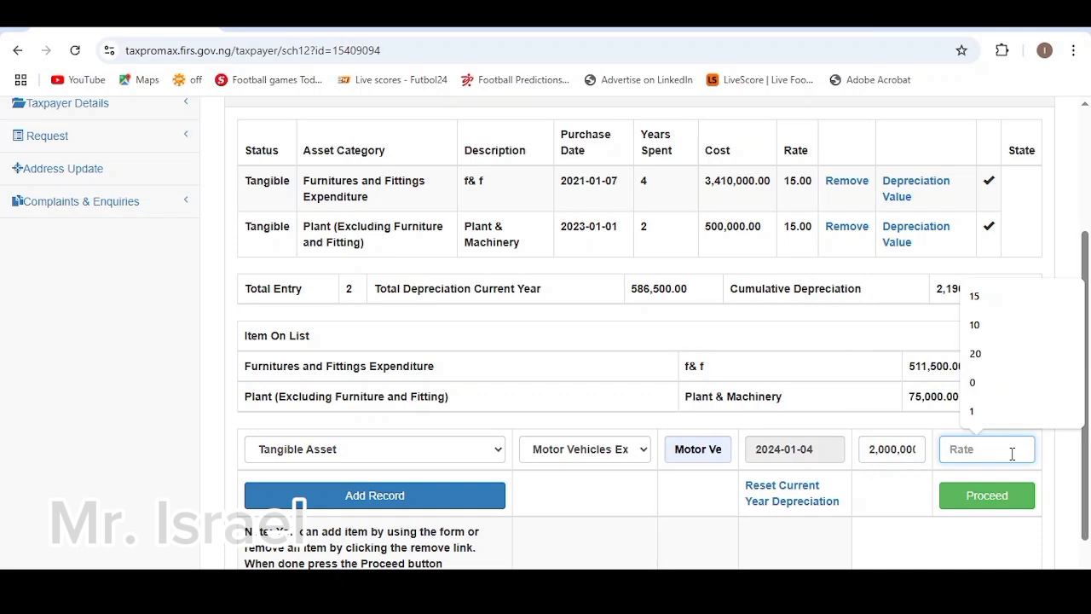
{"action": "type", "text": "20"}
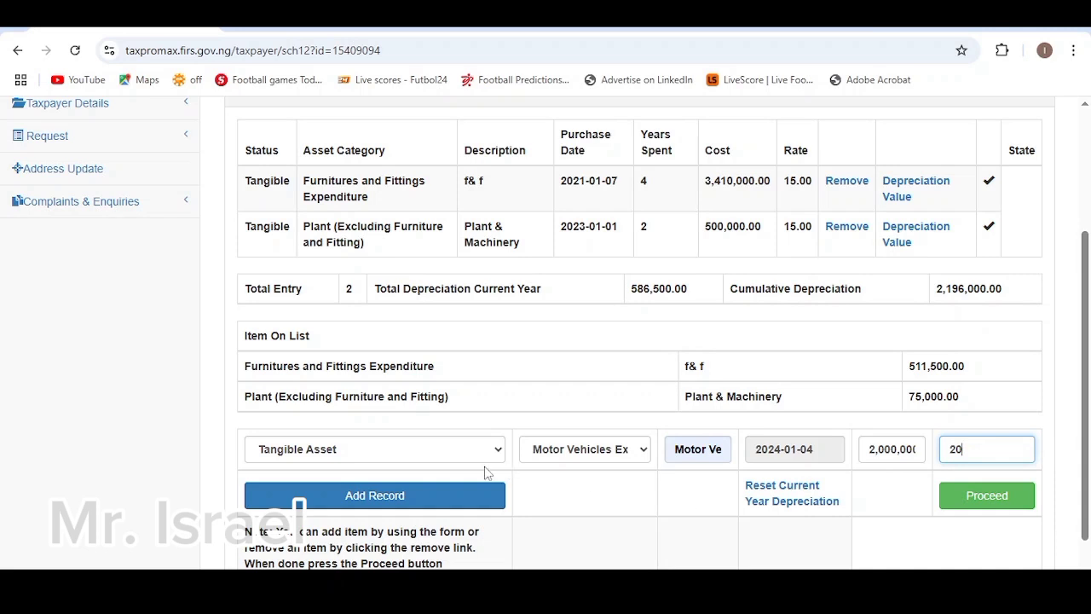
{"action": "left_click", "coordinate": [440, 499]}
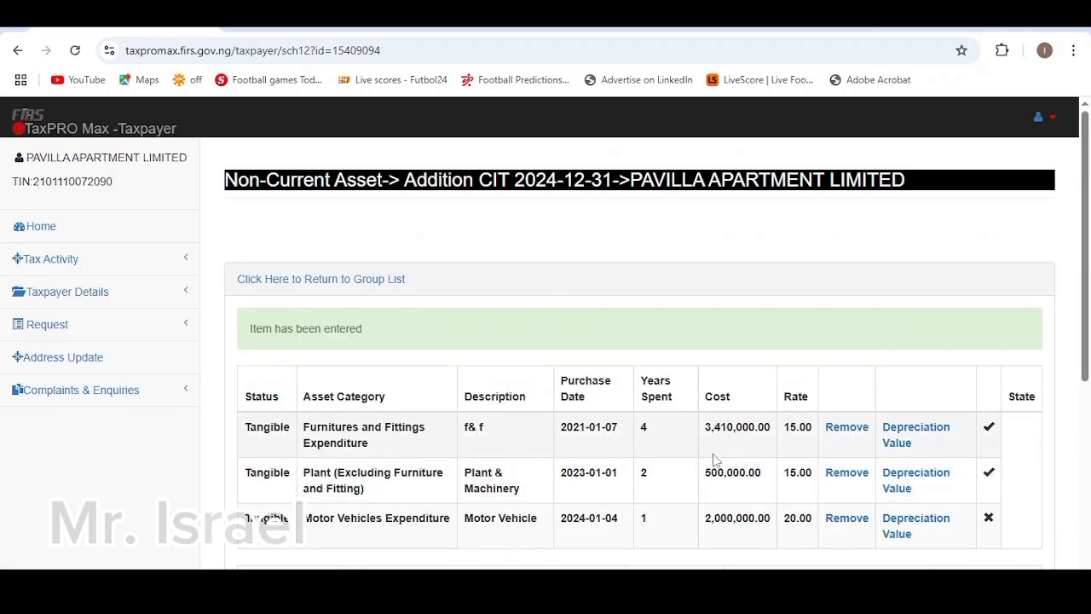
Remove the Motor Vehicle record from the asset list and try to remove the Furnitures and Fittings record as well.
{"action": "scroll", "coordinate": [713, 460], "scroll_direction": "down", "scroll_amount": 3}
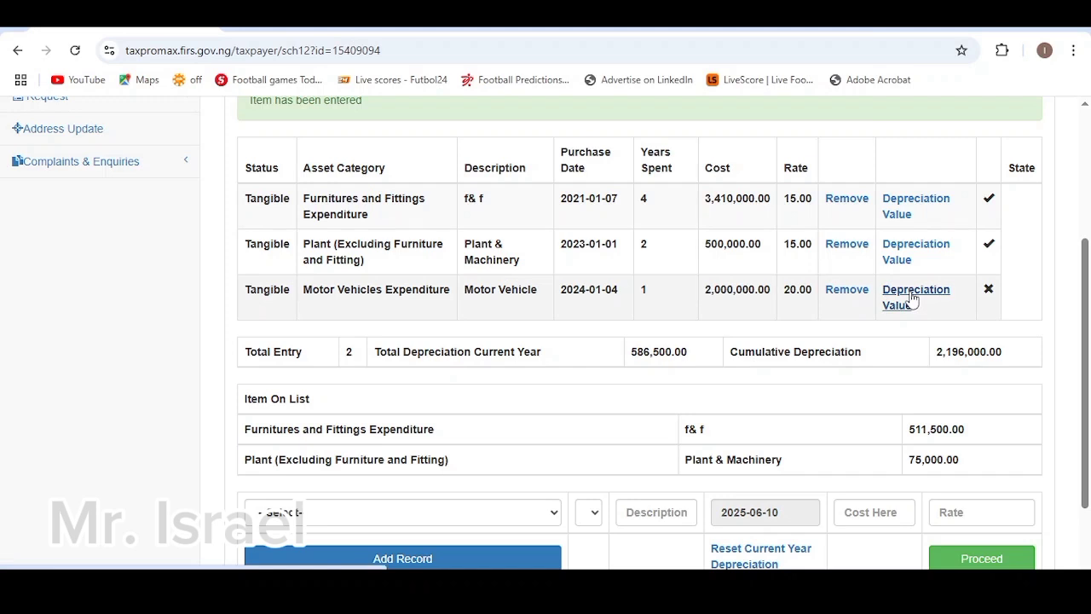
{"action": "left_click", "coordinate": [852, 295]}
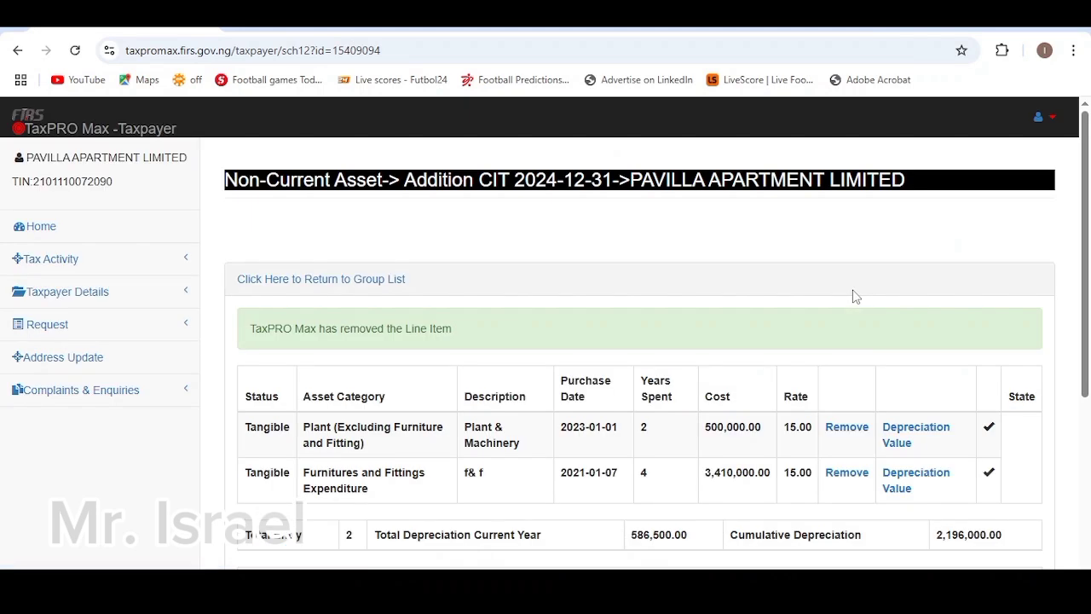
{"action": "left_click", "coordinate": [848, 479]}
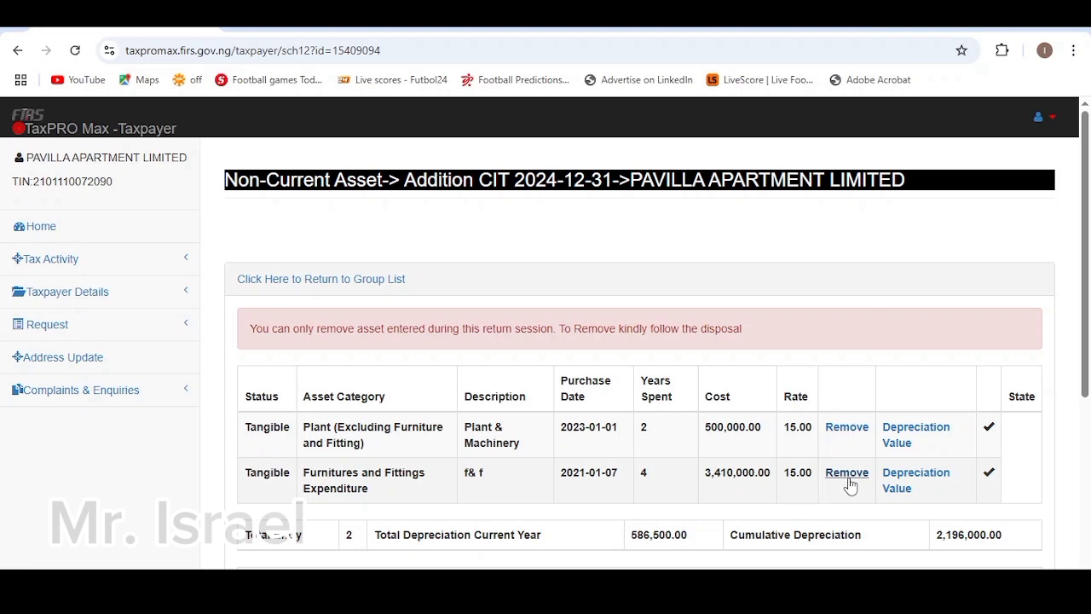
{"action": "scroll", "coordinate": [850, 484], "scroll_direction": "down", "scroll_amount": 2}
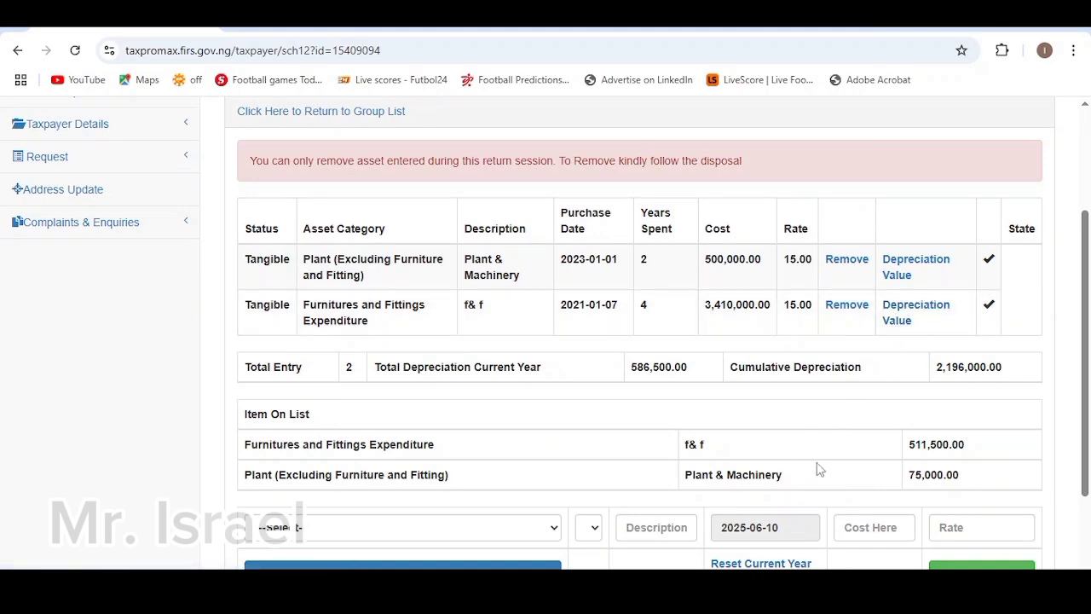
Reset the current year depreciation for the non-current assets.
{"action": "scroll", "coordinate": [786, 465], "scroll_direction": "down", "scroll_amount": 2}
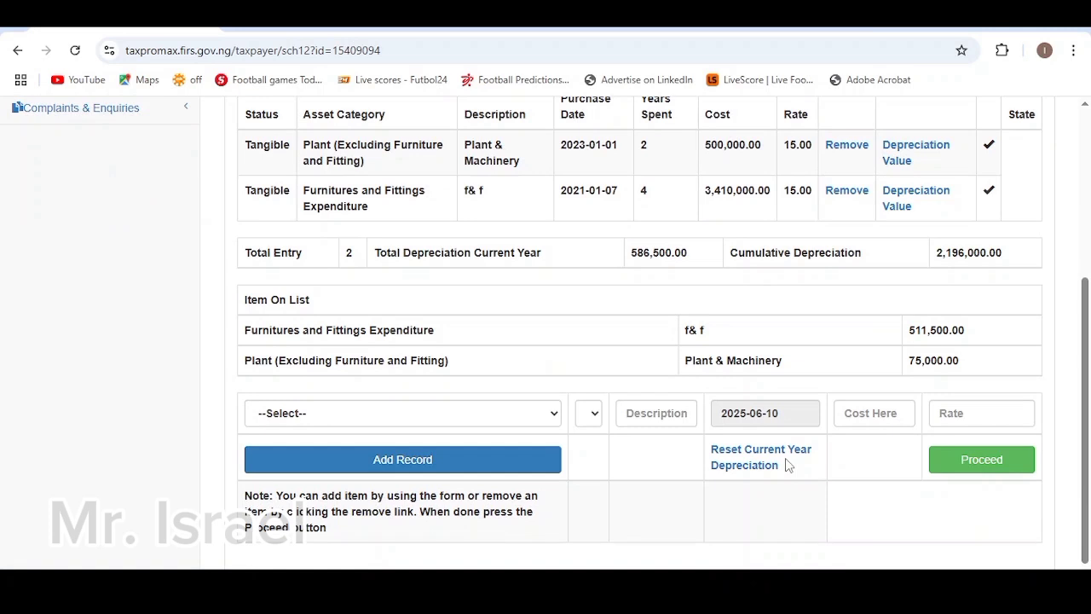
{"action": "scroll", "coordinate": [787, 464], "scroll_direction": "up", "scroll_amount": 4}
{"action": "scroll", "coordinate": [788, 465], "scroll_direction": "down", "scroll_amount": 4}
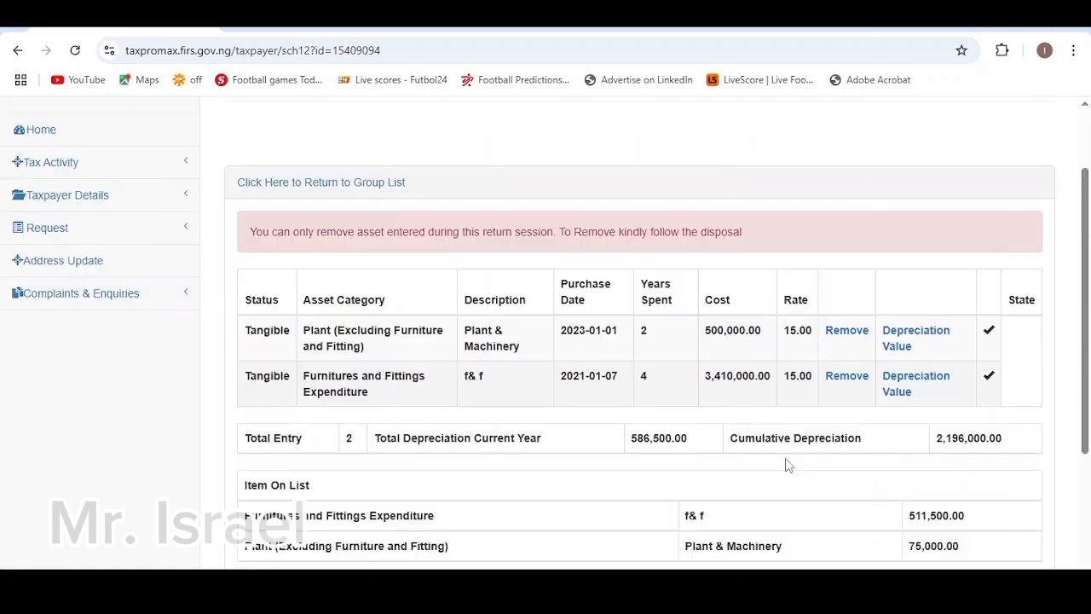
{"action": "left_click", "coordinate": [735, 449]}
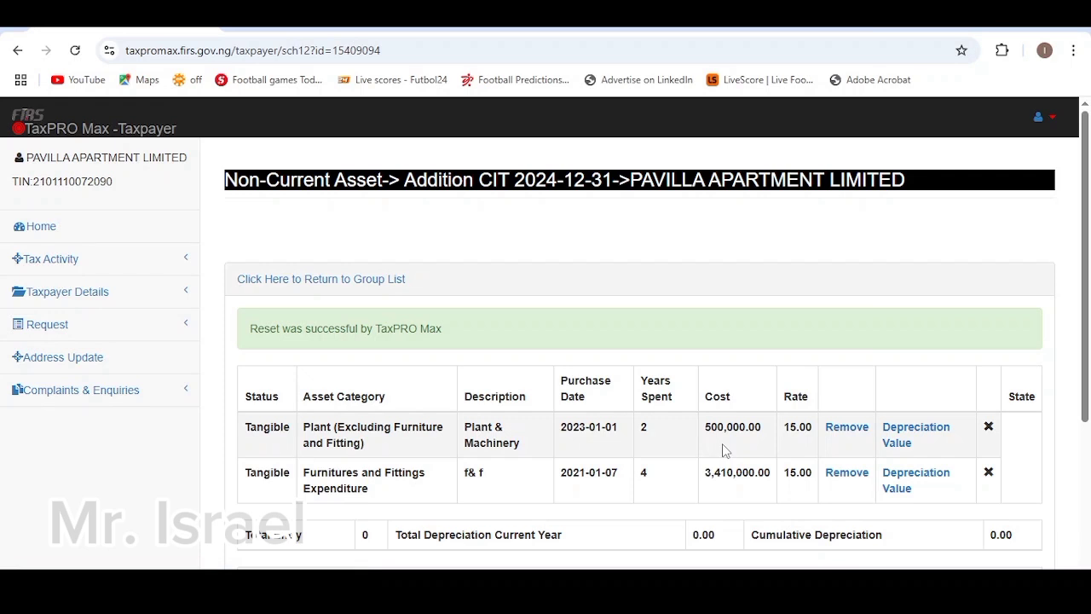
Open the depreciation schedule of the Plant & Machinery asset and proceed with its current-year depreciation.
{"action": "scroll", "coordinate": [740, 450], "scroll_direction": "down", "scroll_amount": 3}
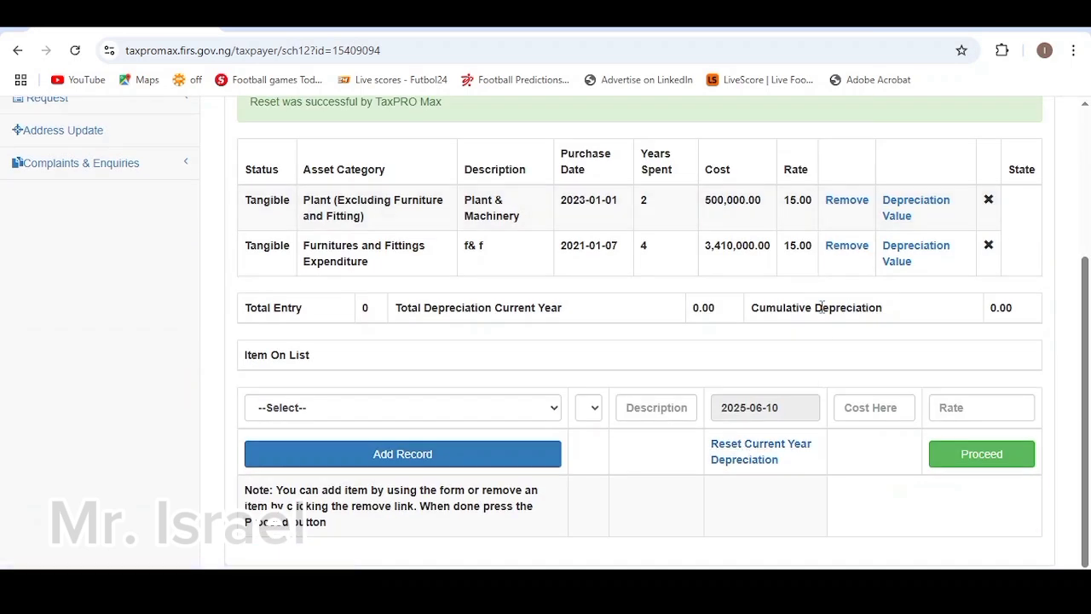
{"action": "left_click", "coordinate": [902, 209]}
{"action": "scroll", "coordinate": [858, 373], "scroll_direction": "down", "scroll_amount": 2}
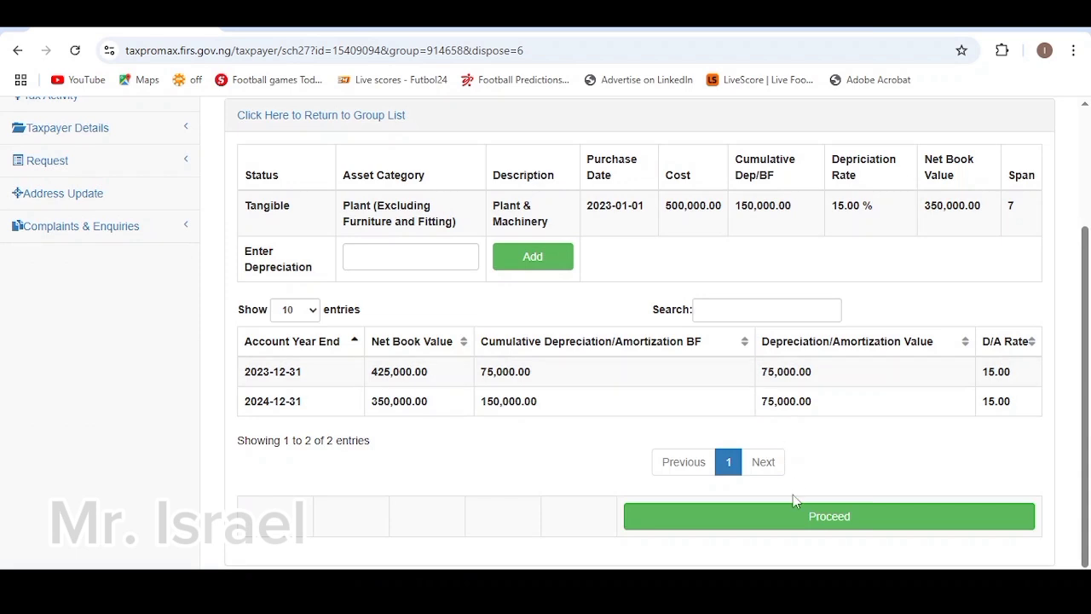
{"action": "left_click", "coordinate": [804, 526]}
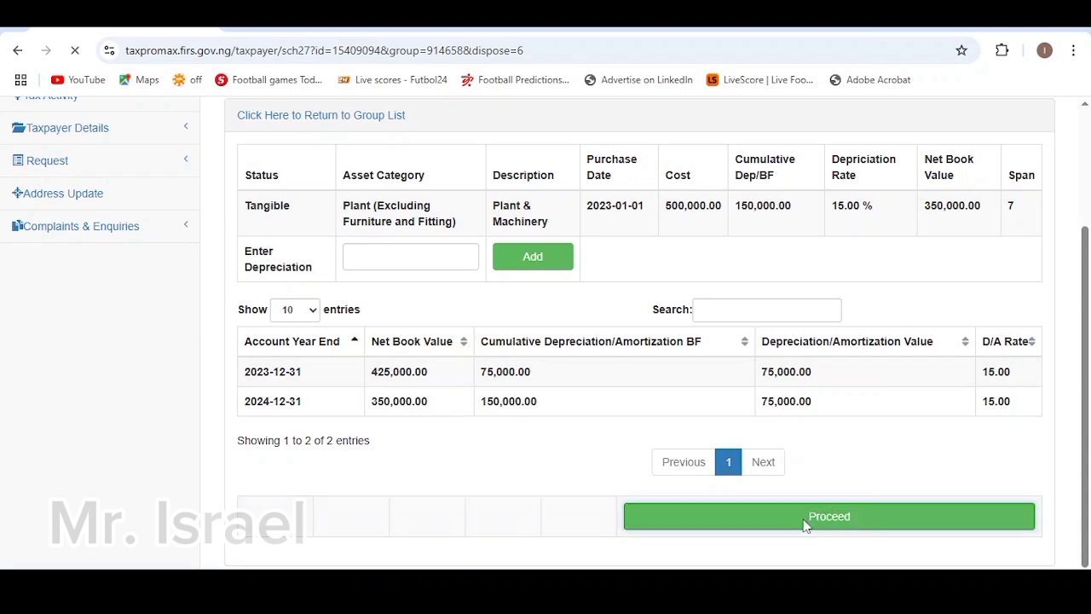
Open the depreciation schedule of the Furnitures and Fittings asset and proceed with its current-year depreciation.
{"action": "left_click", "coordinate": [899, 378]}
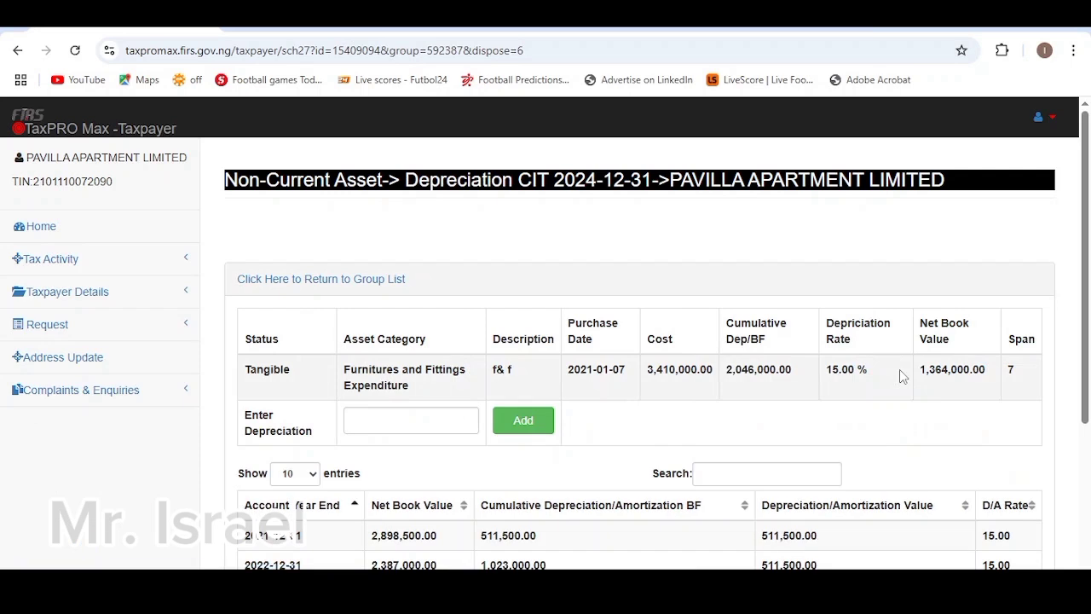
{"action": "scroll", "coordinate": [765, 465], "scroll_direction": "down", "scroll_amount": 3}
{"action": "left_click", "coordinate": [773, 526]}
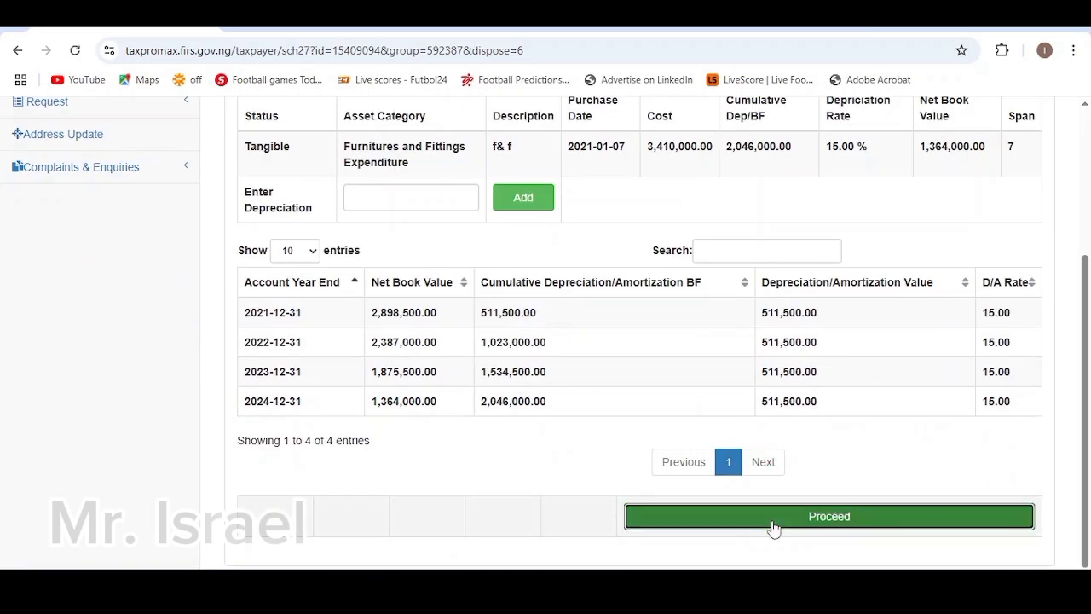
Proceed to the asset group list and post depreciation as 0% cost of sales and 100% operating expense, completing the non-current asset segment.
{"action": "scroll", "coordinate": [750, 461], "scroll_direction": "down", "scroll_amount": 3}
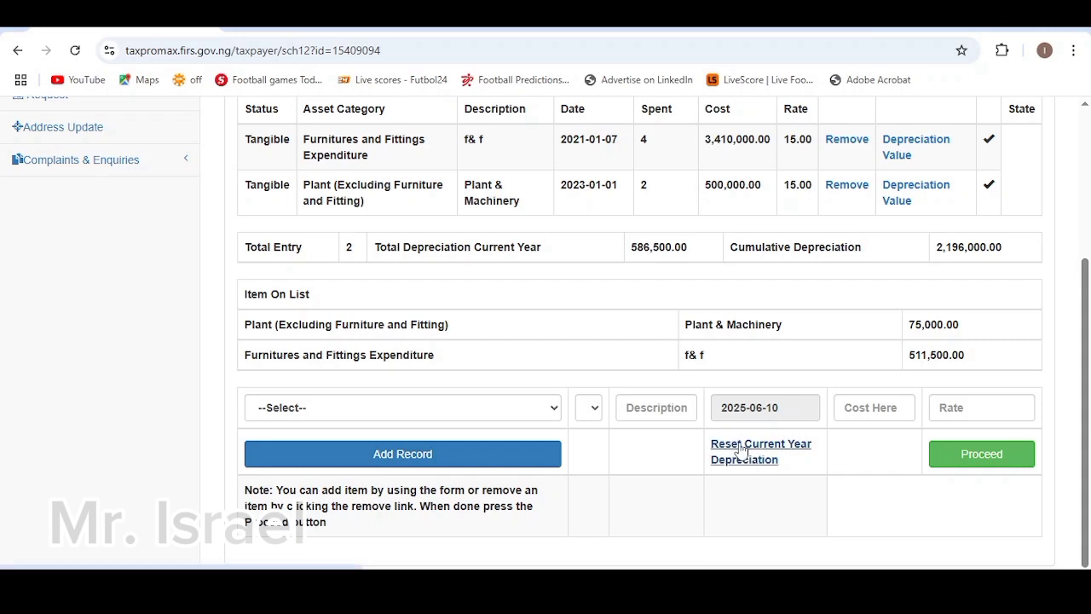
{"action": "left_click", "coordinate": [997, 458]}
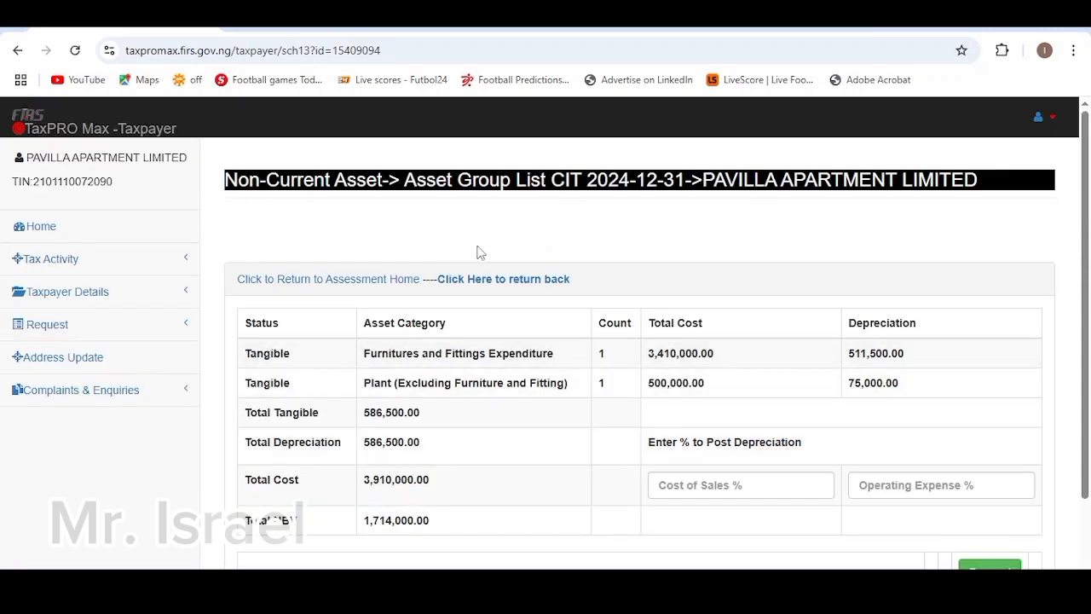
{"action": "scroll", "coordinate": [649, 324], "scroll_direction": "down", "scroll_amount": 1}
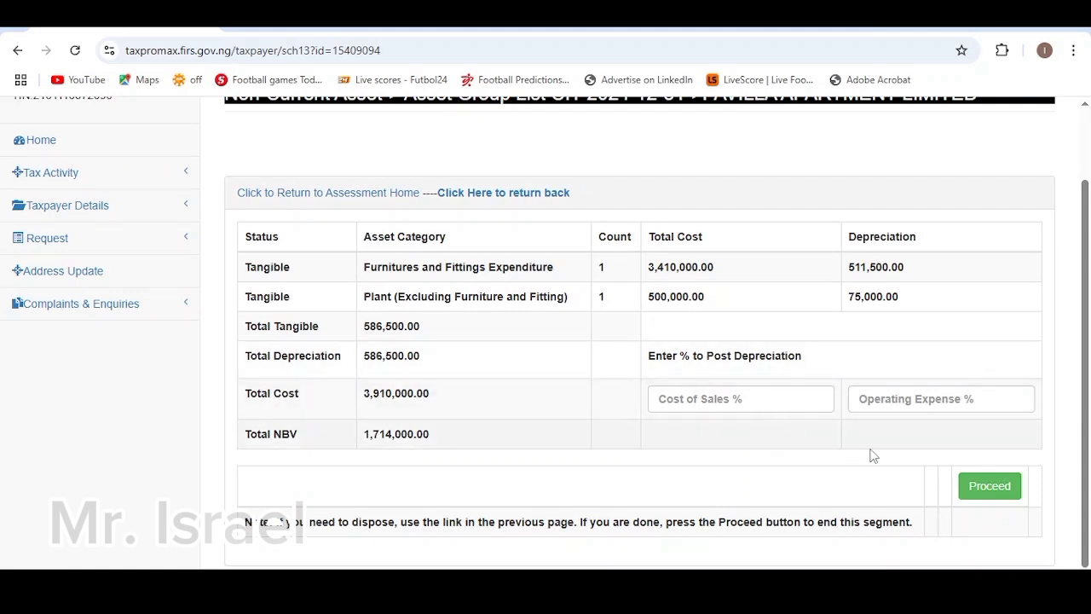
{"action": "left_click", "coordinate": [973, 494]}
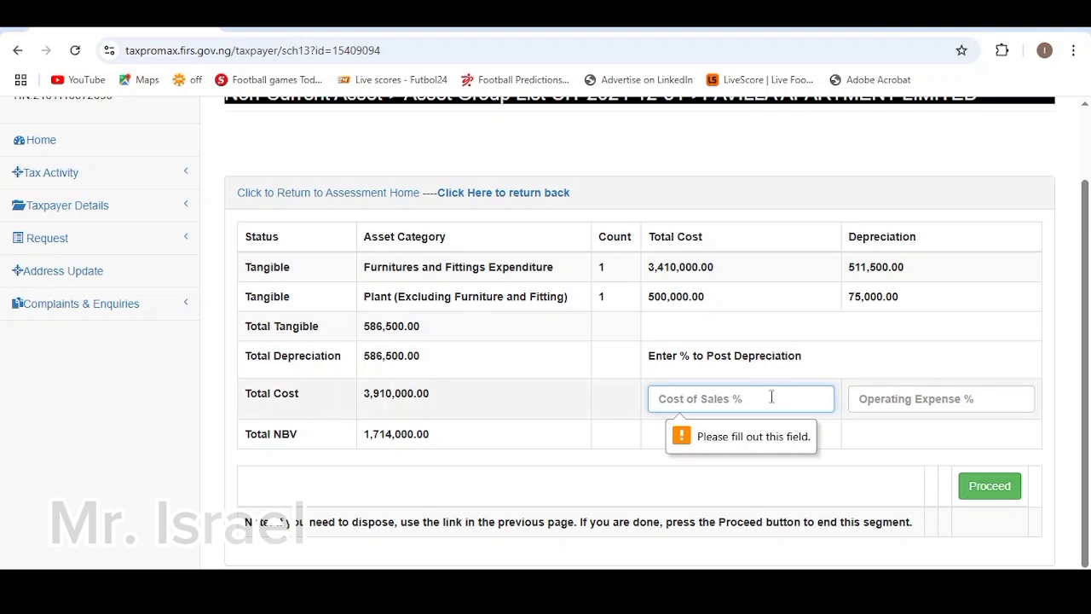
{"action": "left_click", "coordinate": [736, 404]}
{"action": "left_click", "coordinate": [741, 441]}
{"action": "left_click", "coordinate": [887, 409]}
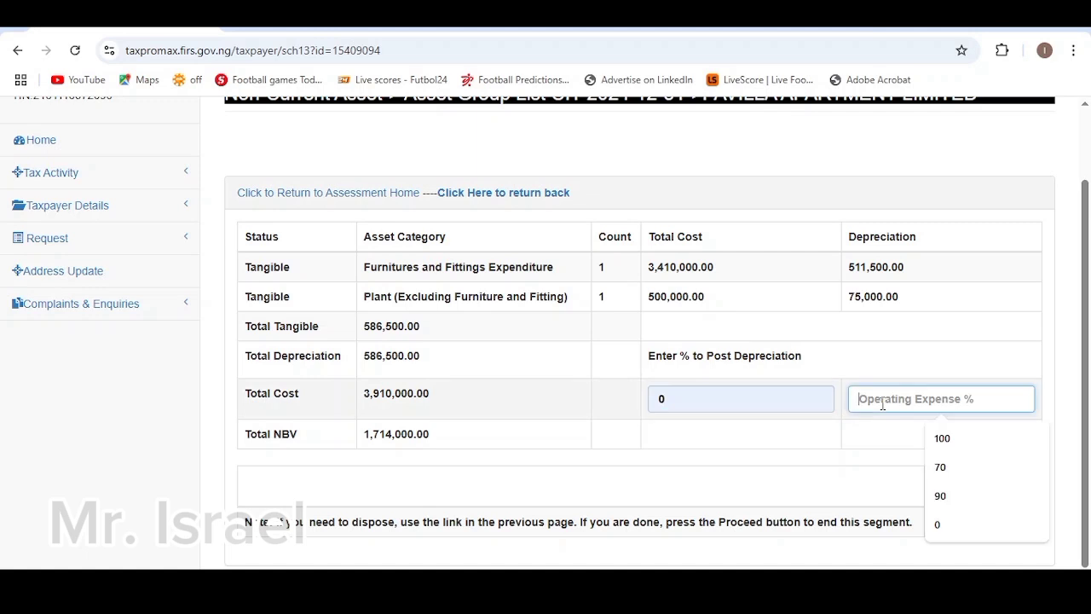
{"action": "left_click", "coordinate": [939, 442]}
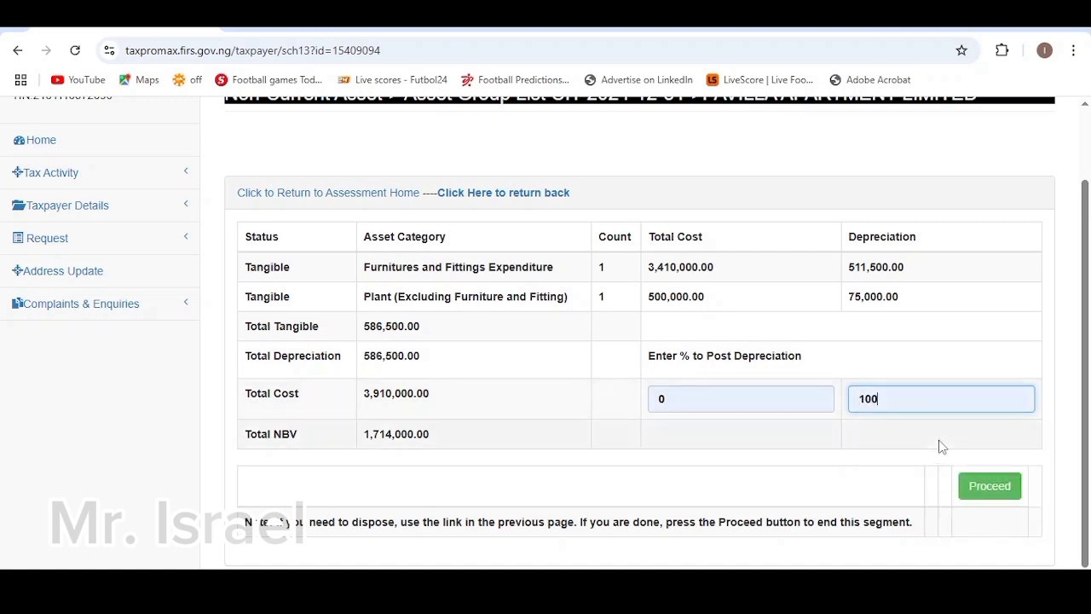
{"action": "left_click", "coordinate": [989, 487]}
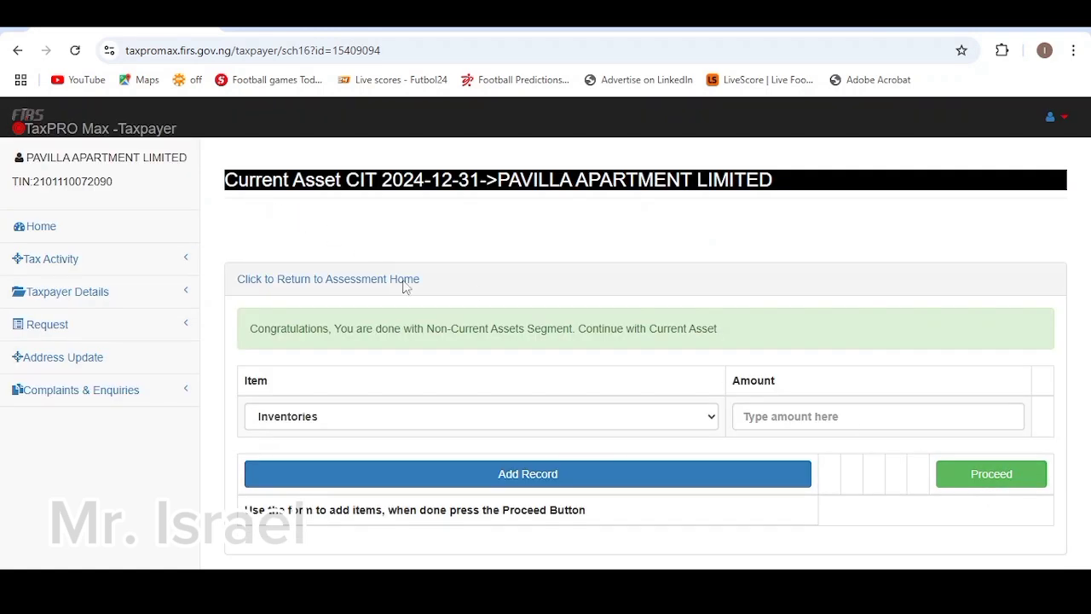
{"action": "left_click", "coordinate": [395, 421]}
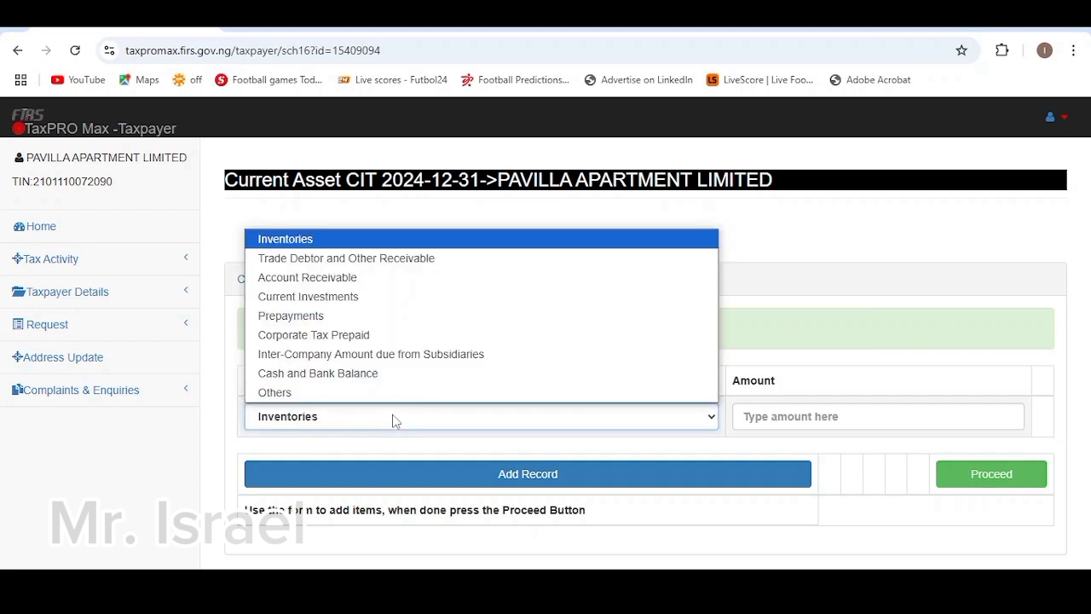
{"action": "left_click", "coordinate": [395, 420]}
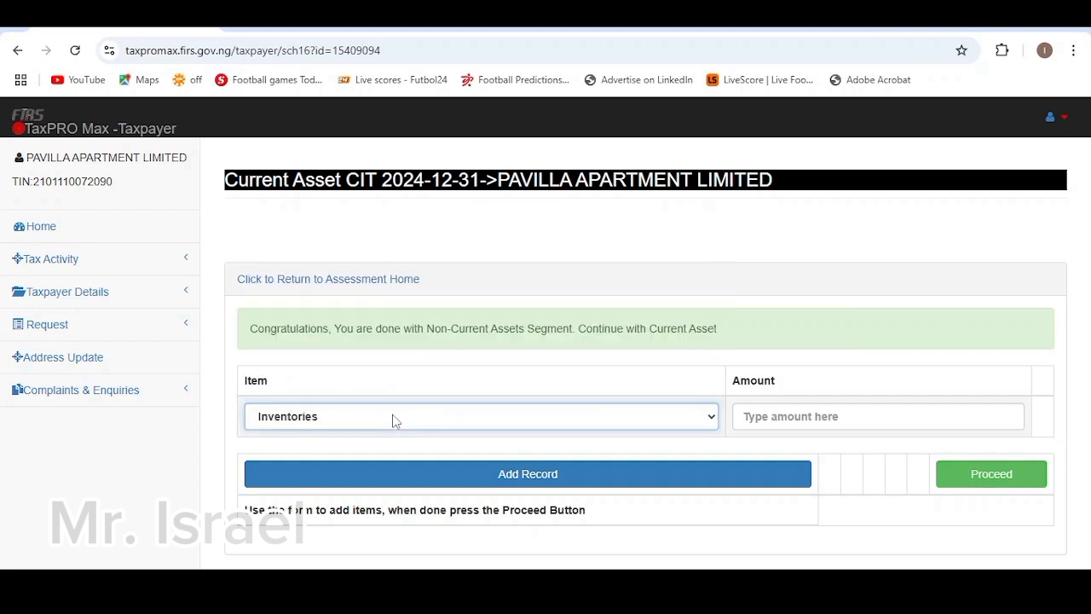
{"action": "left_click", "coordinate": [395, 421]}
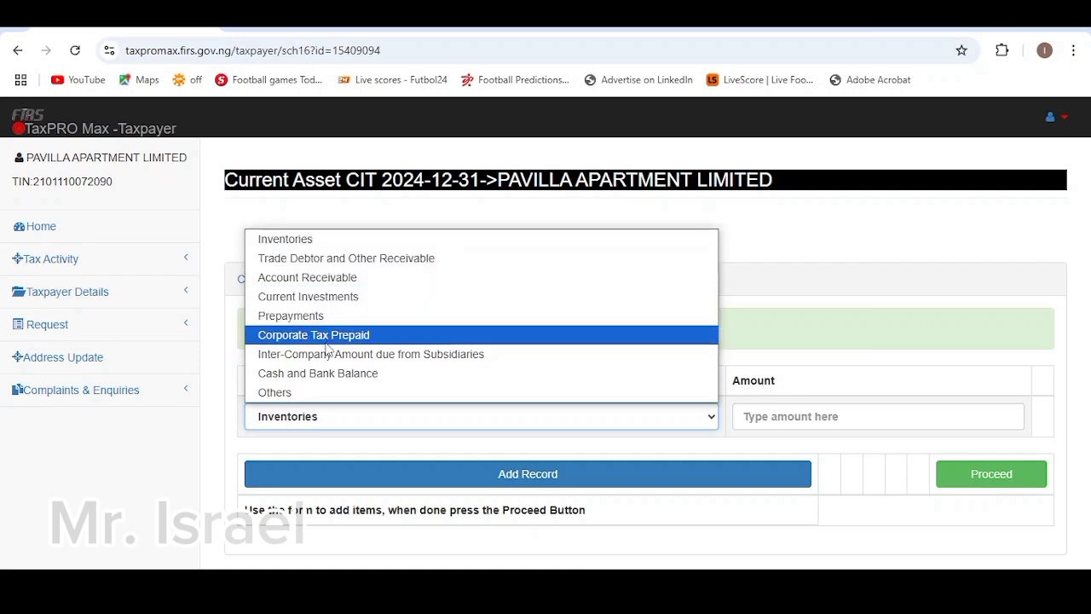
{"action": "left_click", "coordinate": [277, 394]}
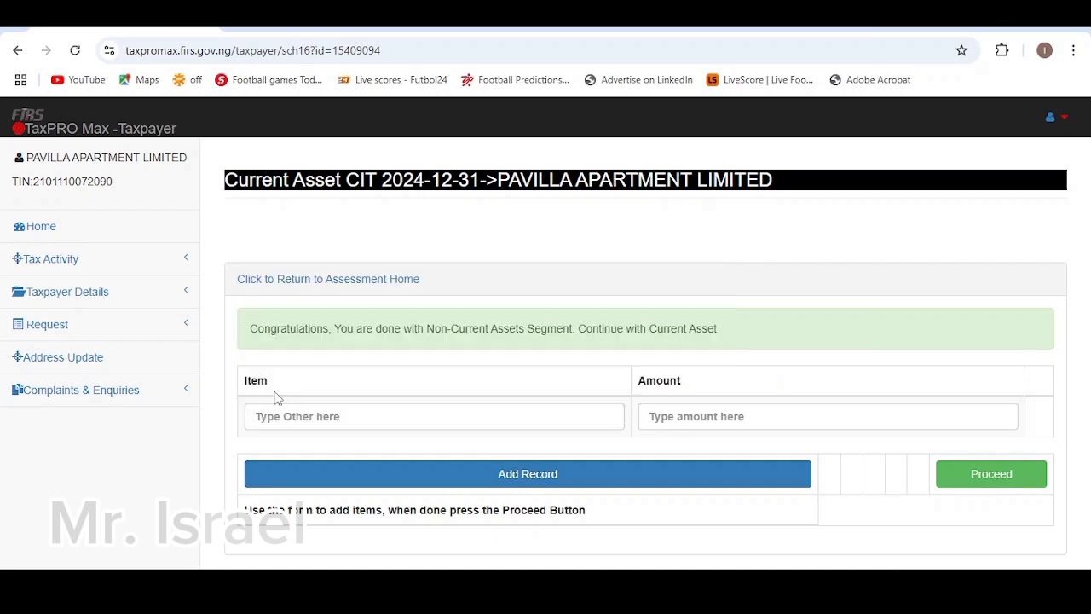
{"action": "left_click", "coordinate": [344, 413]}
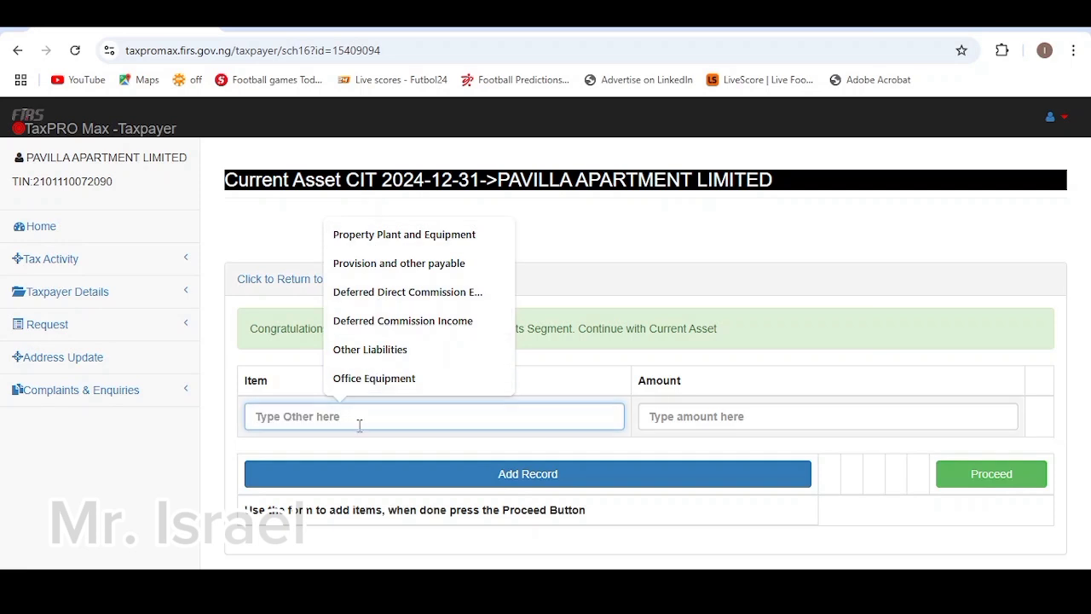
{"action": "type", "text": "ttt"}
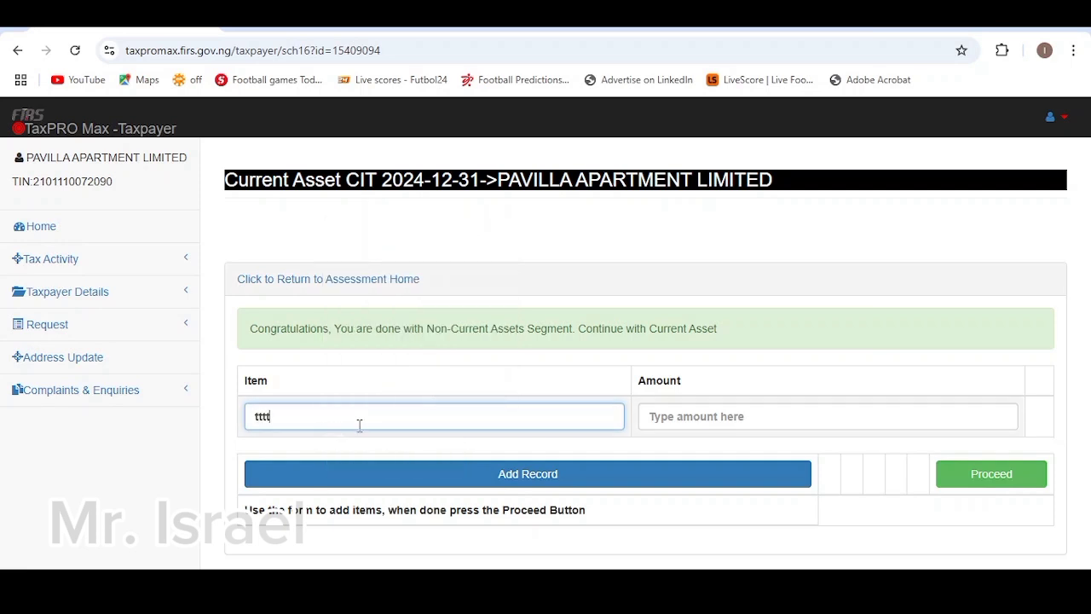
{"action": "type", "text": "t"}
{"action": "key", "text": "BackSpace"}
{"action": "key", "text": "BackSpace"}
{"action": "key", "text": "BackSpace"}
{"action": "key", "text": "BackSpace"}
{"action": "left_click", "coordinate": [474, 389]}
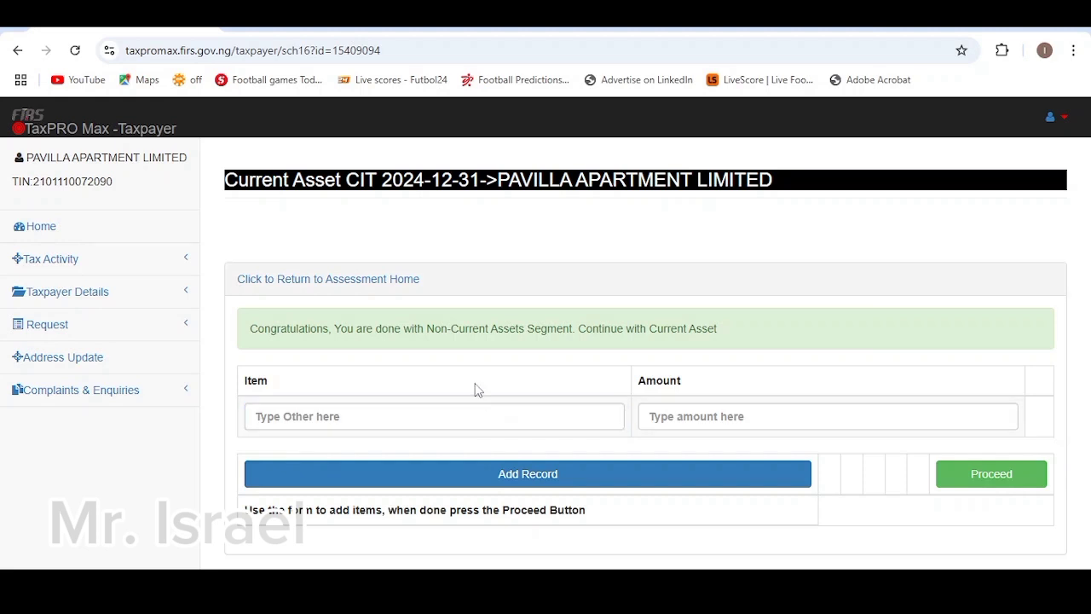
{"action": "left_click", "coordinate": [536, 418]}
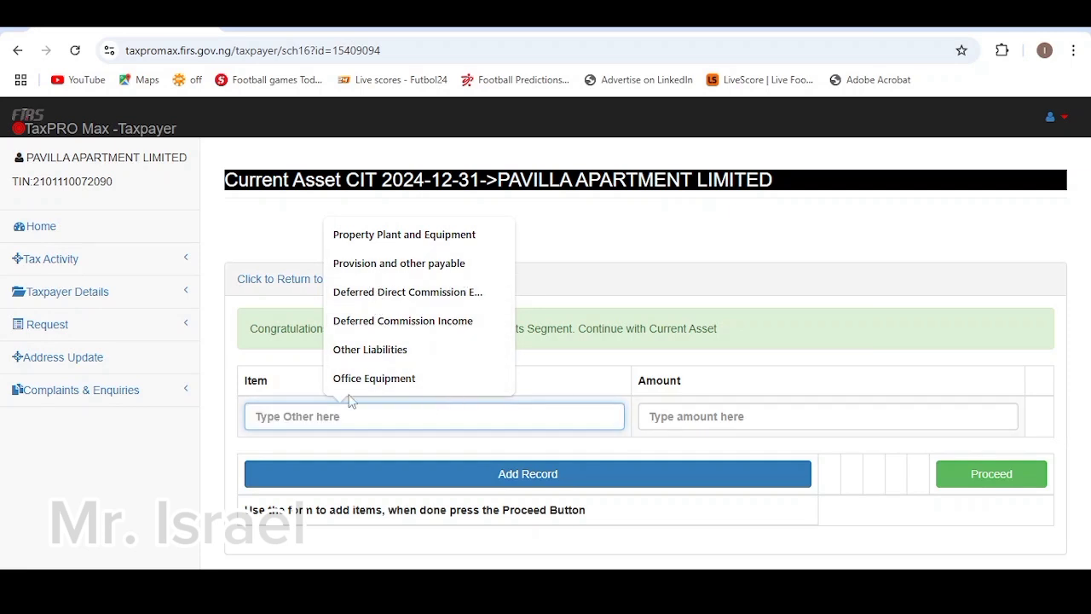
{"action": "left_click", "coordinate": [204, 440]}
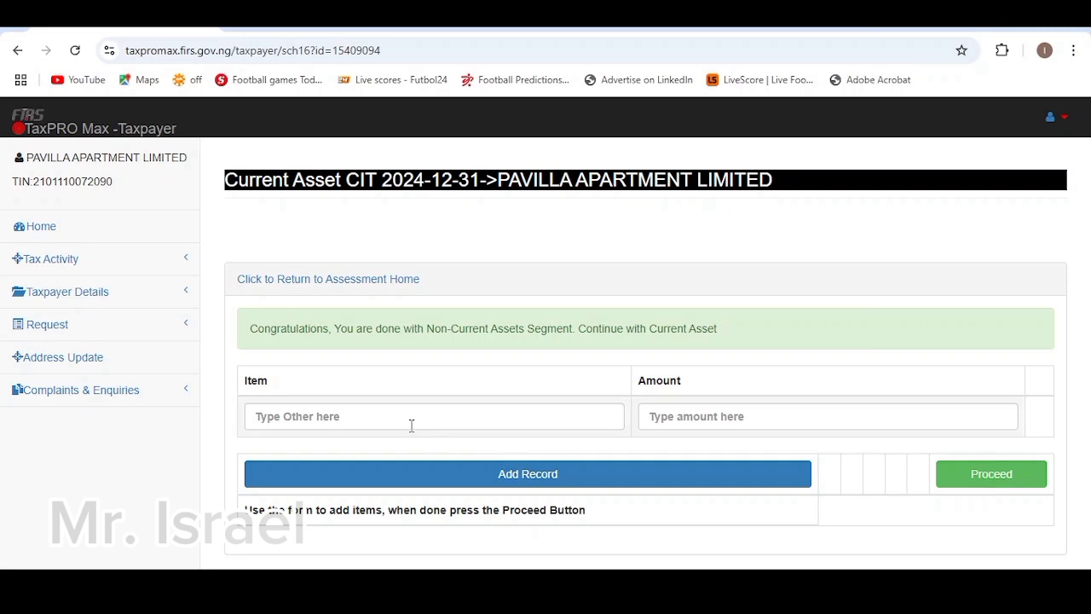
{"action": "left_click", "coordinate": [346, 417]}
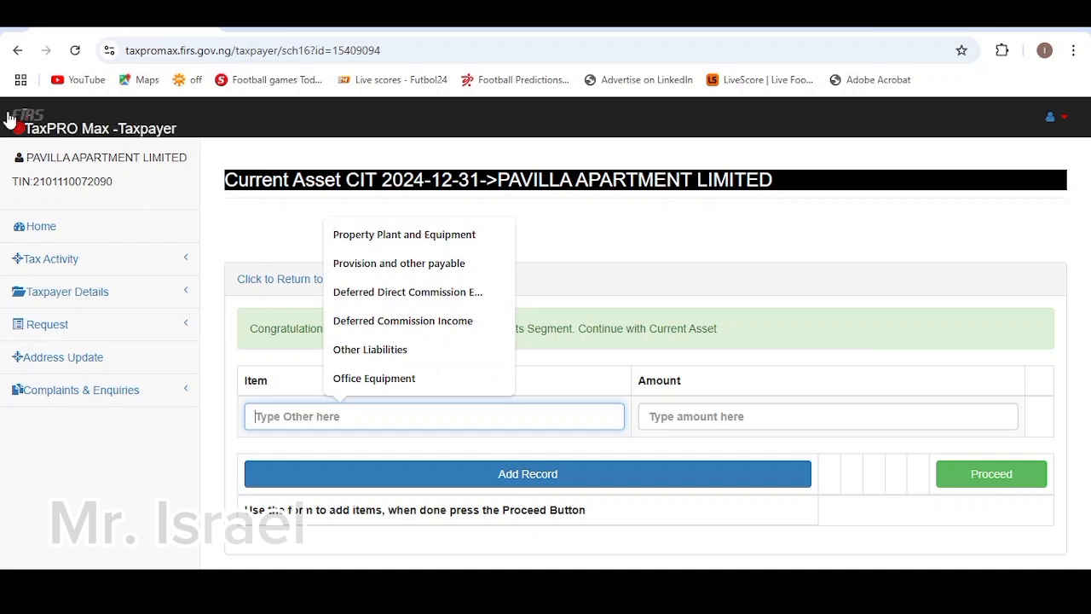
{"action": "left_click", "coordinate": [17, 53]}
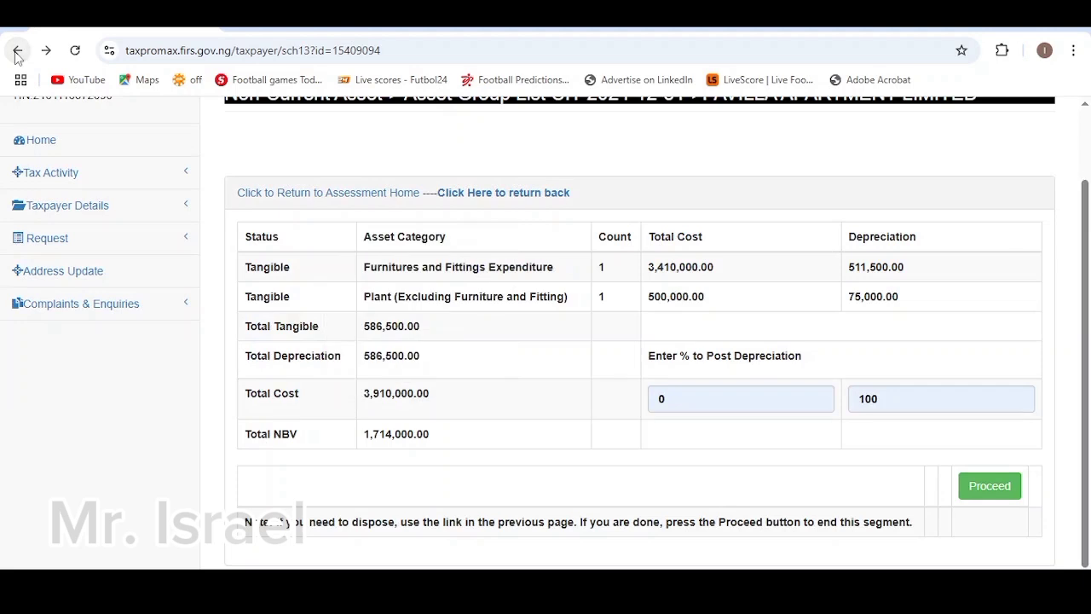
{"action": "left_click", "coordinate": [989, 494]}
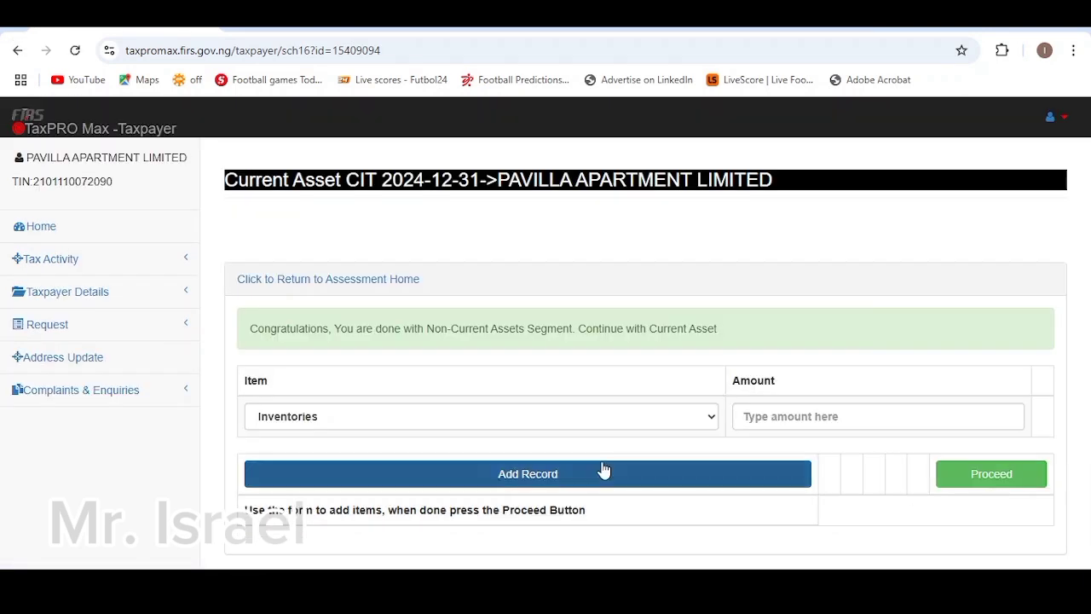
Add an Account Receivable record with an amount of 1000 to the current assets.
{"action": "left_click", "coordinate": [401, 417]}
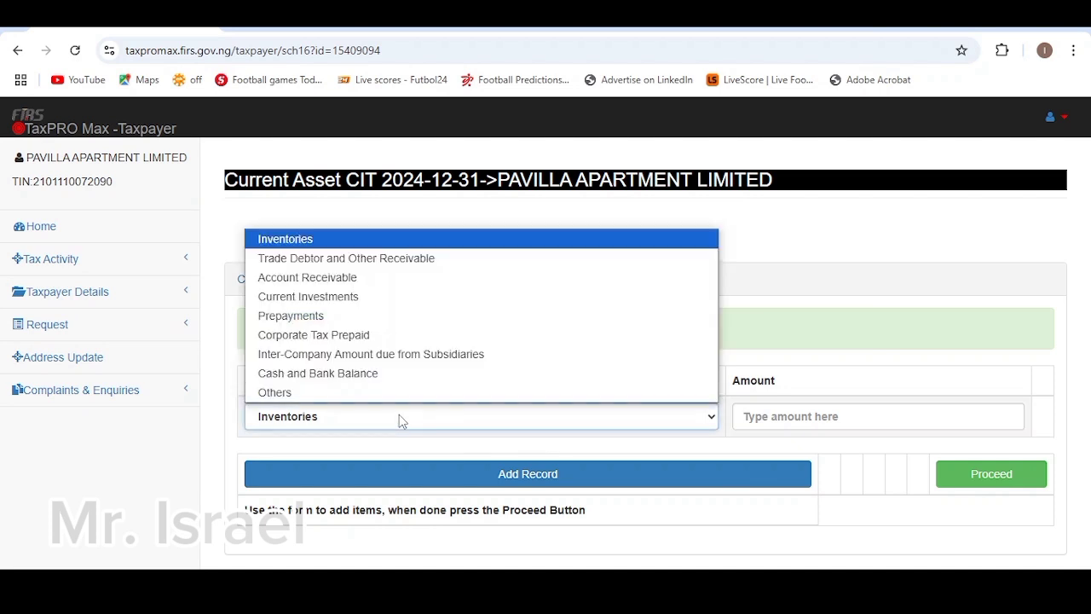
{"action": "left_click", "coordinate": [320, 283]}
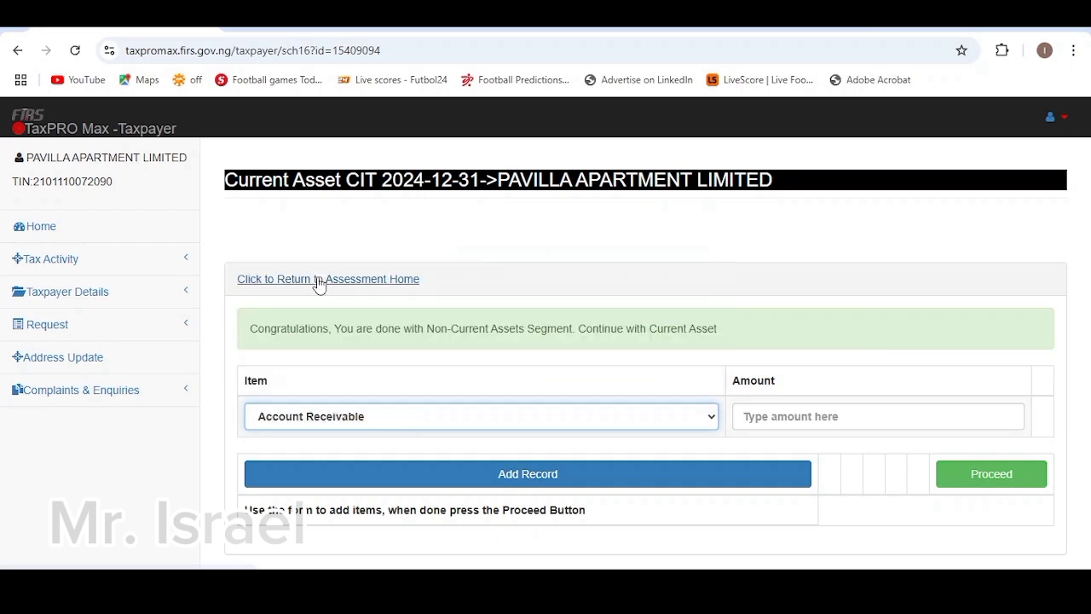
{"action": "left_click", "coordinate": [796, 423]}
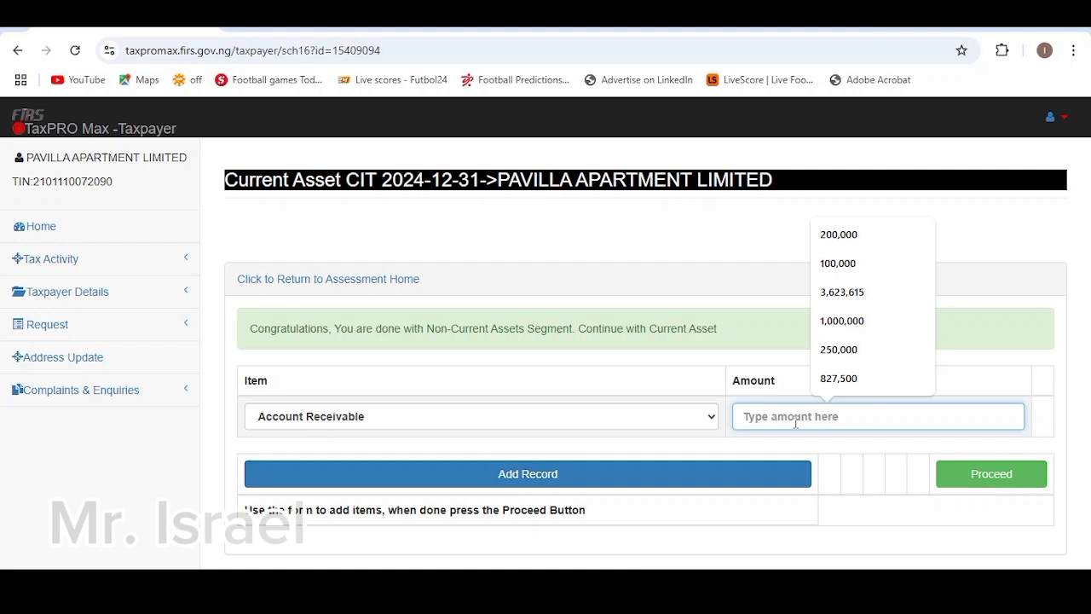
{"action": "type", "text": "1000"}
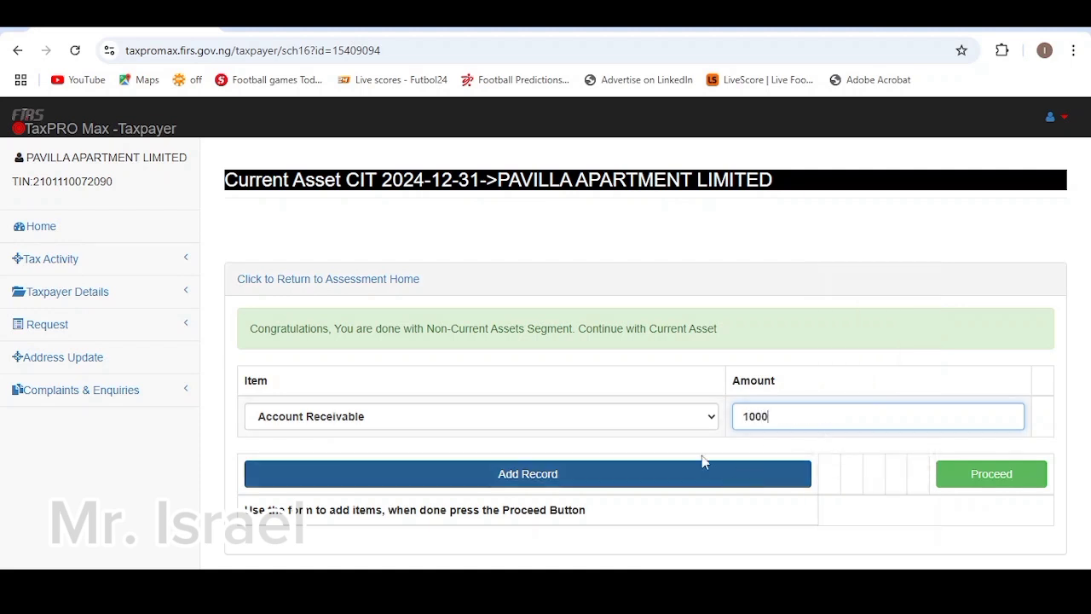
{"action": "left_click", "coordinate": [646, 480]}
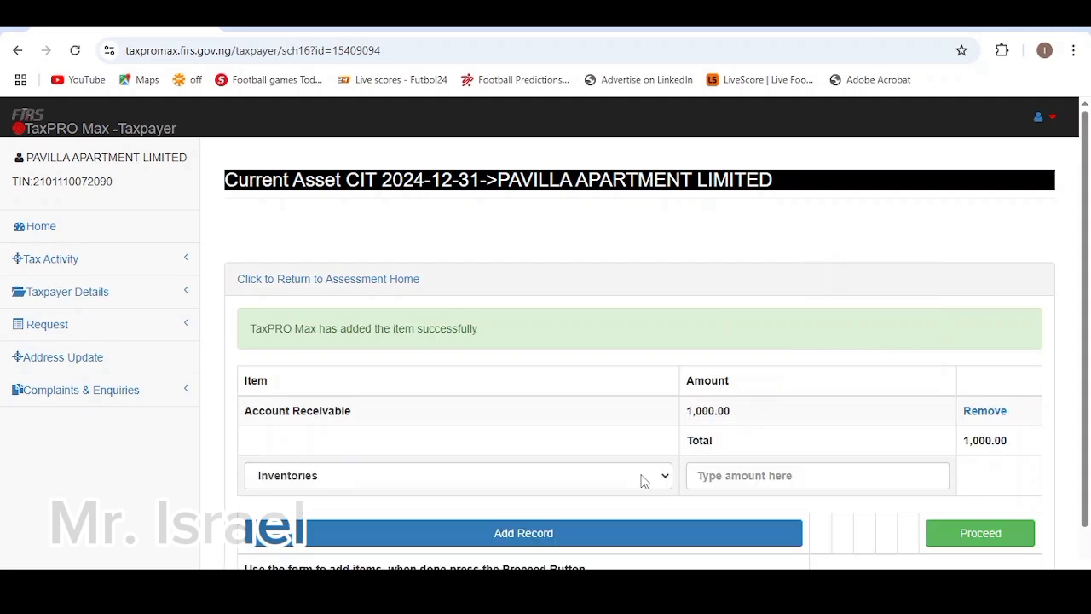
Add a Cash and Bank Balance record with an amount of 2 to the current assets.
{"action": "left_click", "coordinate": [571, 483]}
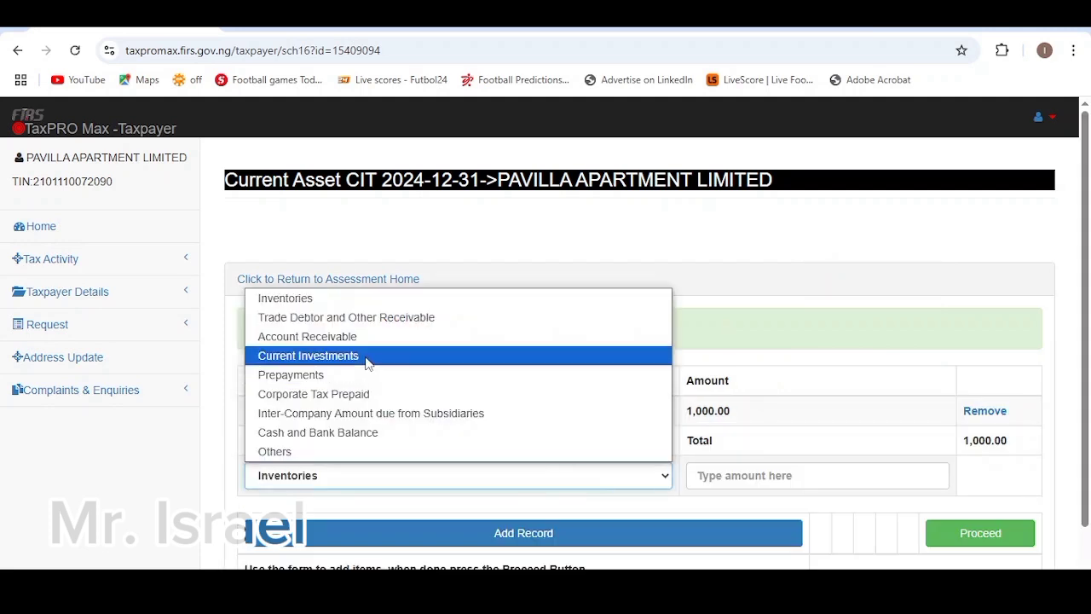
{"action": "left_click", "coordinate": [333, 436]}
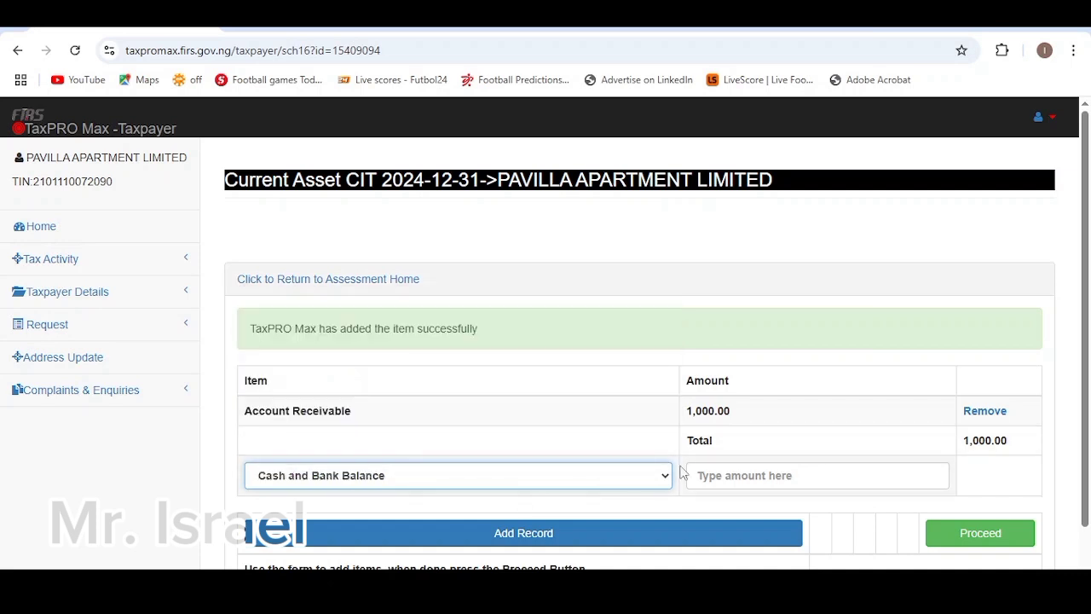
{"action": "left_click", "coordinate": [715, 472]}
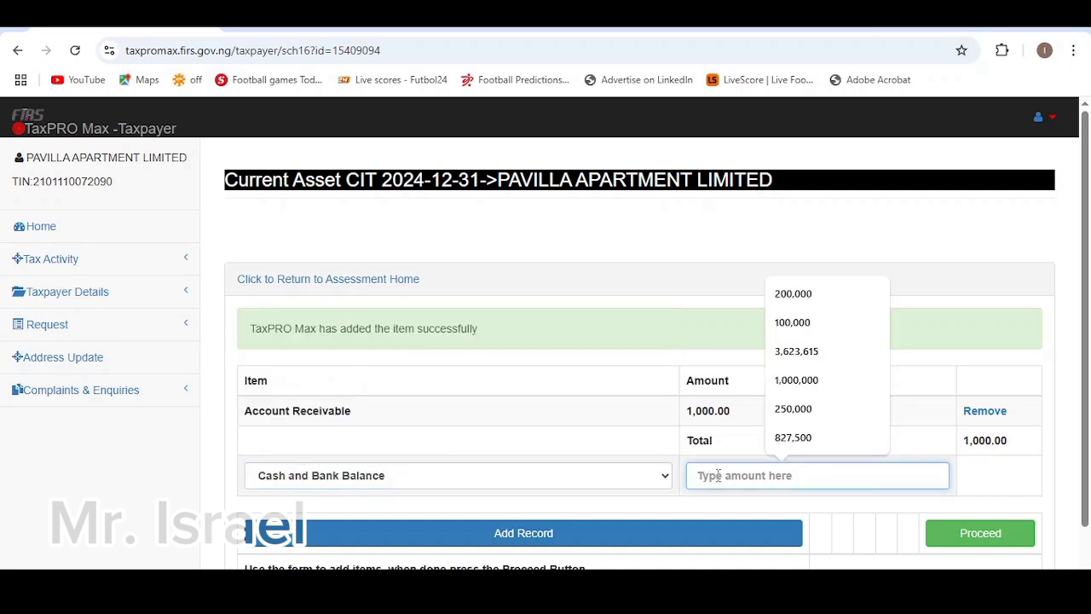
{"action": "type", "text": "2"}
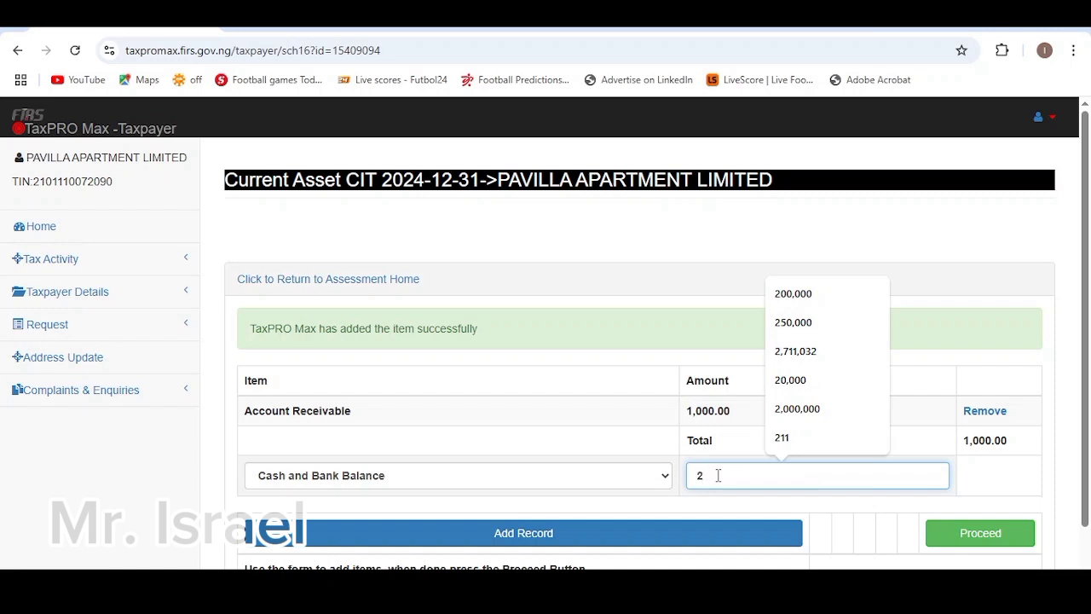
{"action": "left_click", "coordinate": [576, 544]}
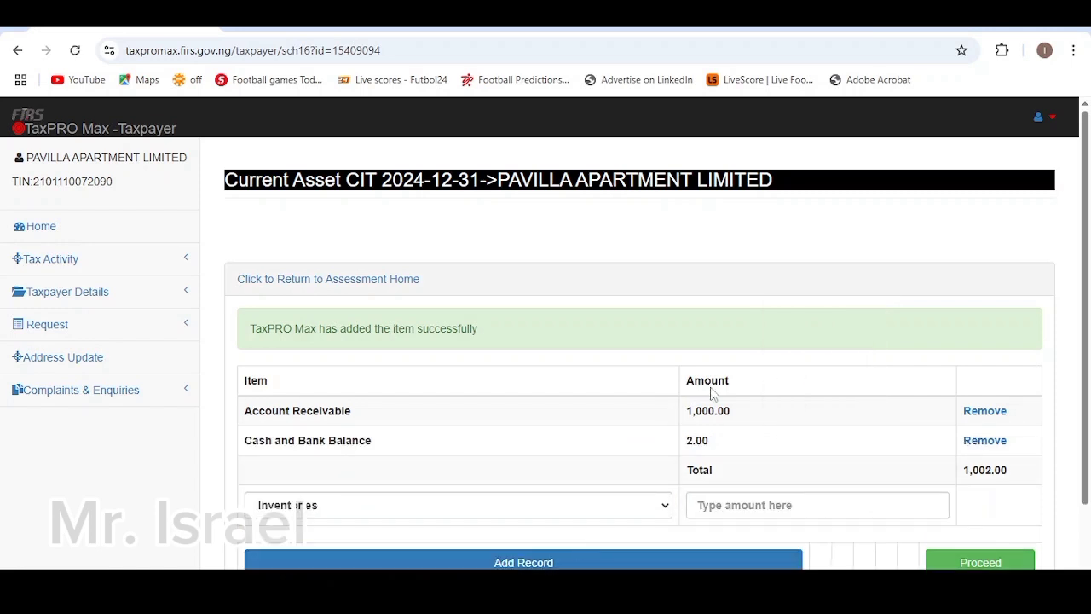
Remove the Account Receivable and Cash and Bank Balance records from current assets and proceed to the Cost of Sales schedule.
{"action": "scroll", "coordinate": [713, 394], "scroll_direction": "down", "scroll_amount": 1}
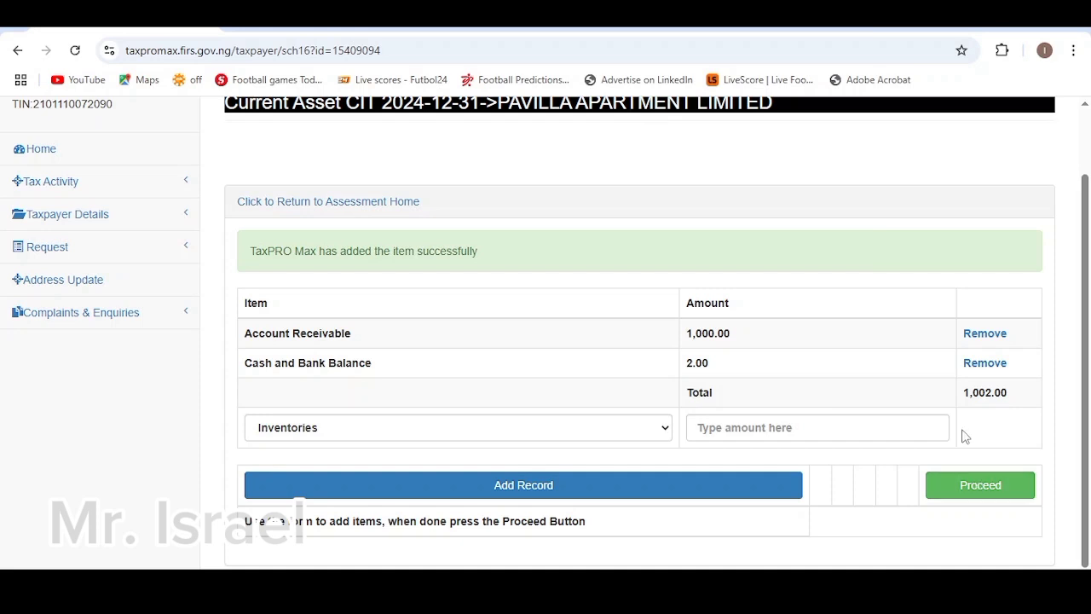
{"action": "left_click", "coordinate": [985, 335]}
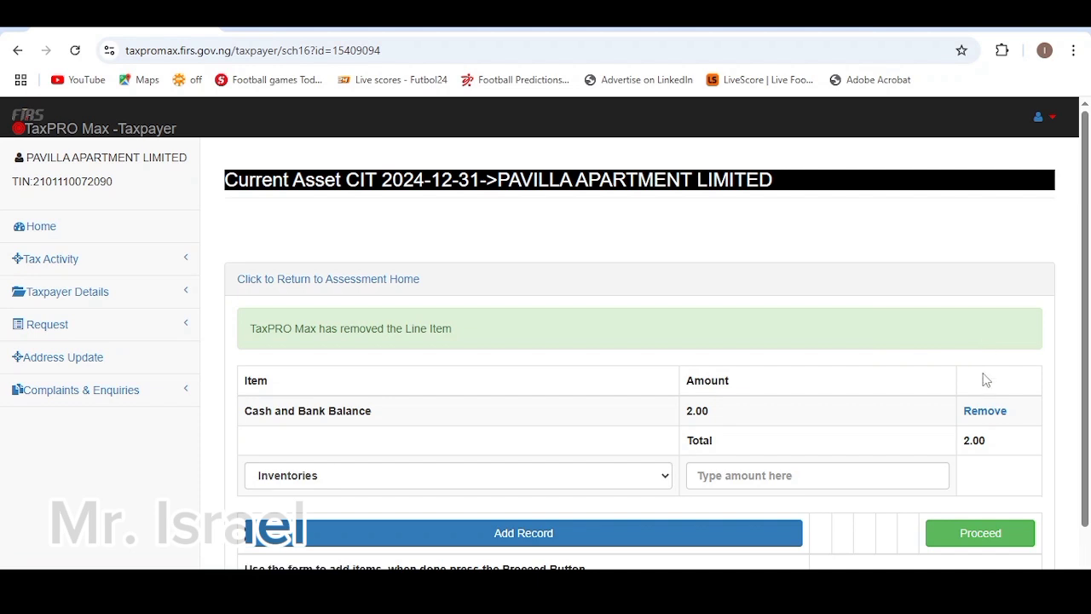
{"action": "left_click", "coordinate": [989, 414]}
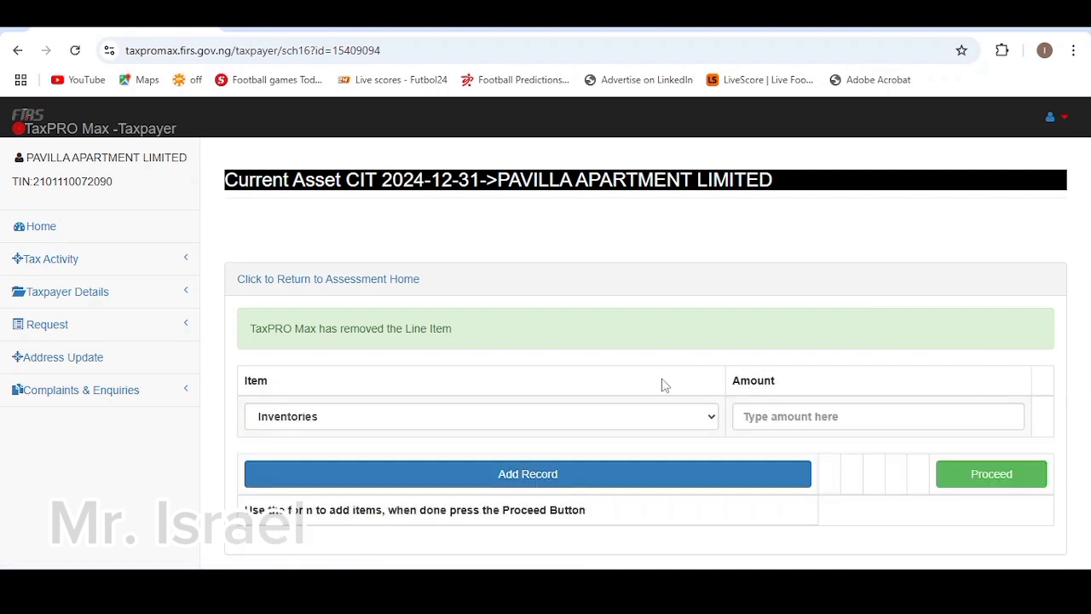
{"action": "left_click", "coordinate": [961, 475]}
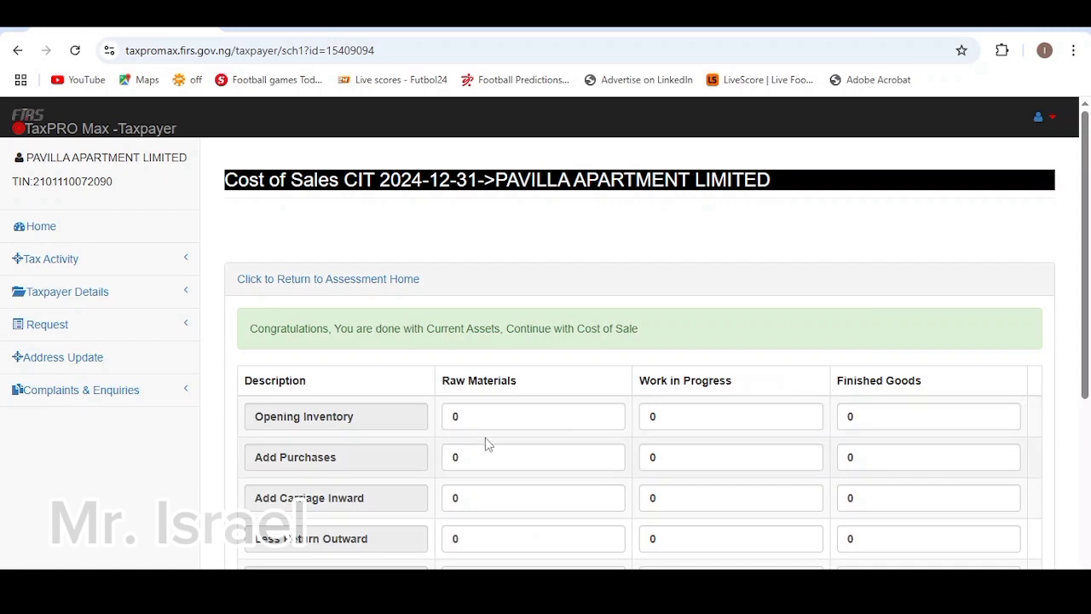
Enter 1000 as the raw materials amount for other direct cost in Cost of Sales and add the record.
{"action": "scroll", "coordinate": [485, 438], "scroll_direction": "down", "scroll_amount": 3}
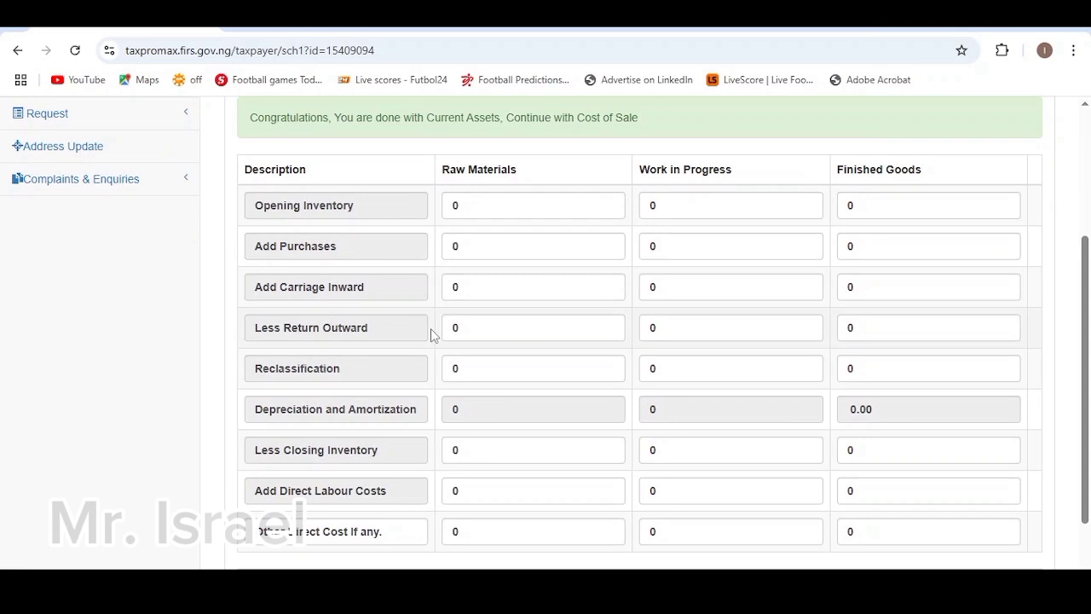
{"action": "scroll", "coordinate": [432, 333], "scroll_direction": "down", "scroll_amount": 2}
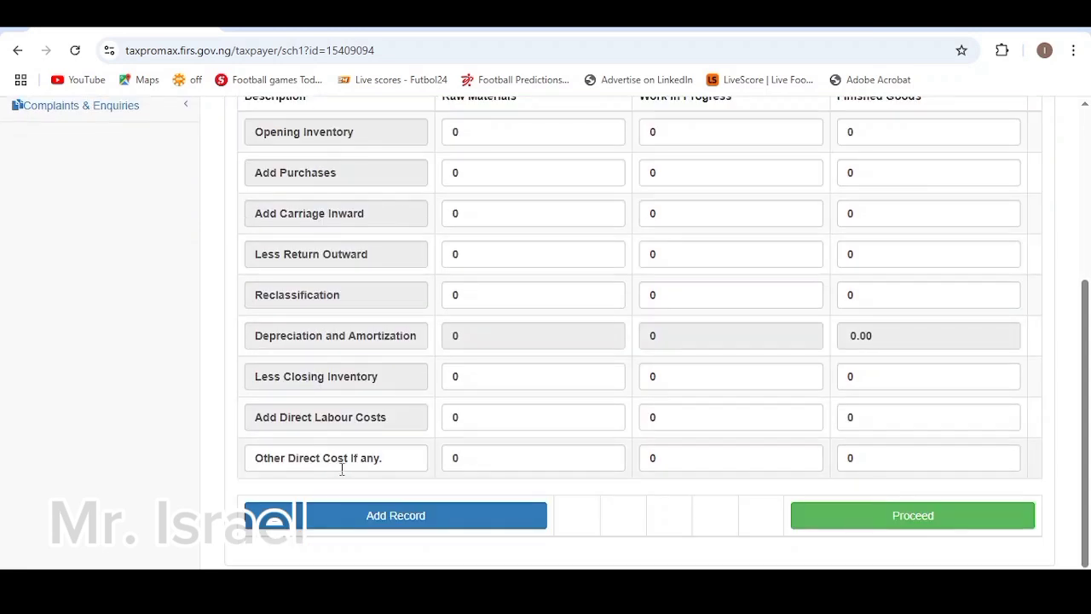
{"action": "left_click", "coordinate": [493, 457]}
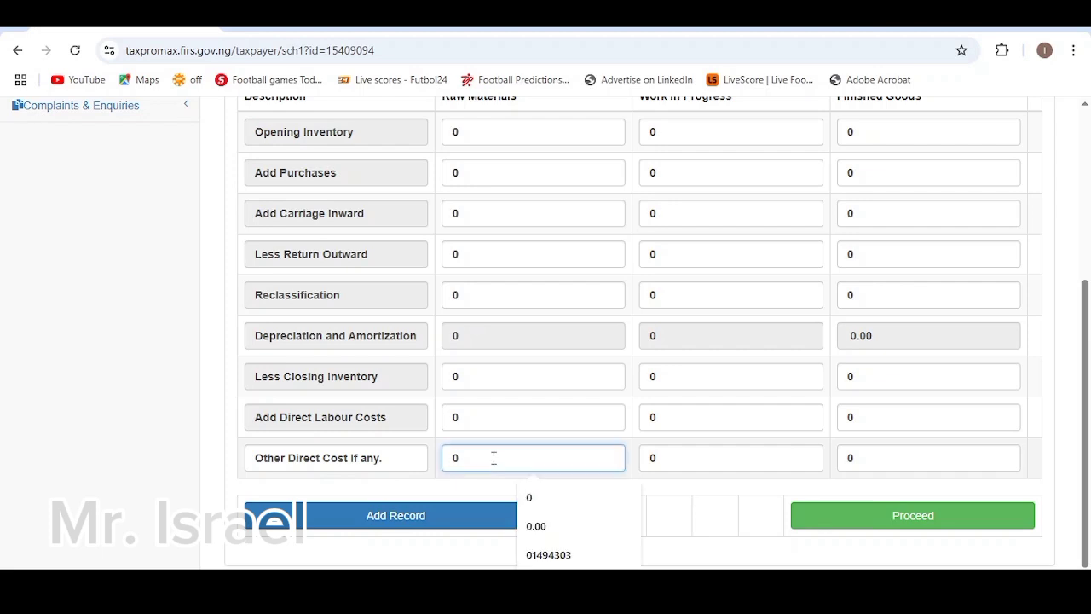
{"action": "key", "text": "BackSpace"}
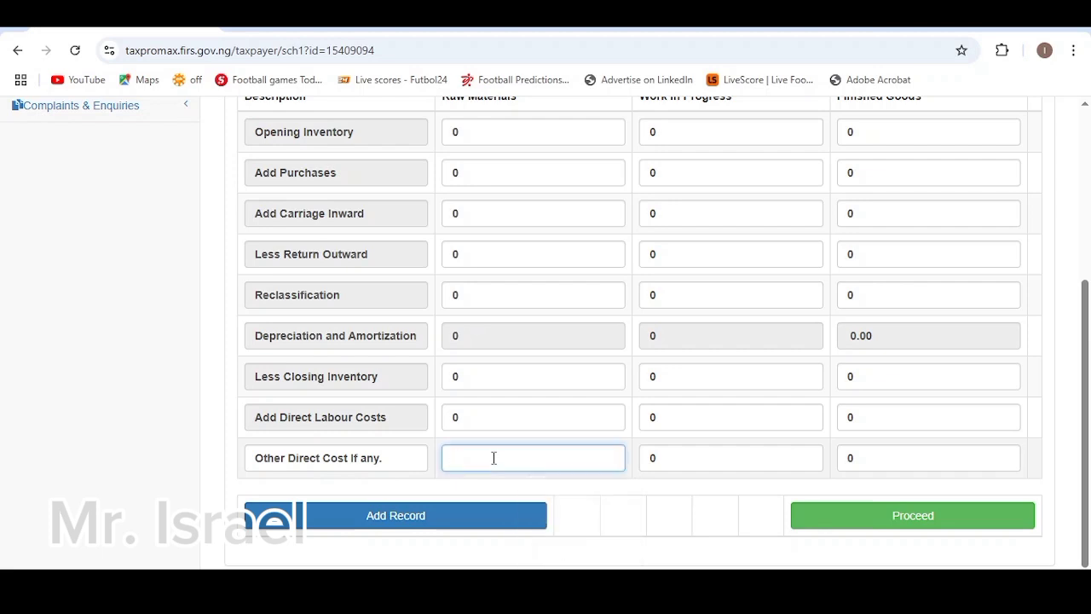
{"action": "type", "text": "1000"}
{"action": "left_click", "coordinate": [402, 520]}
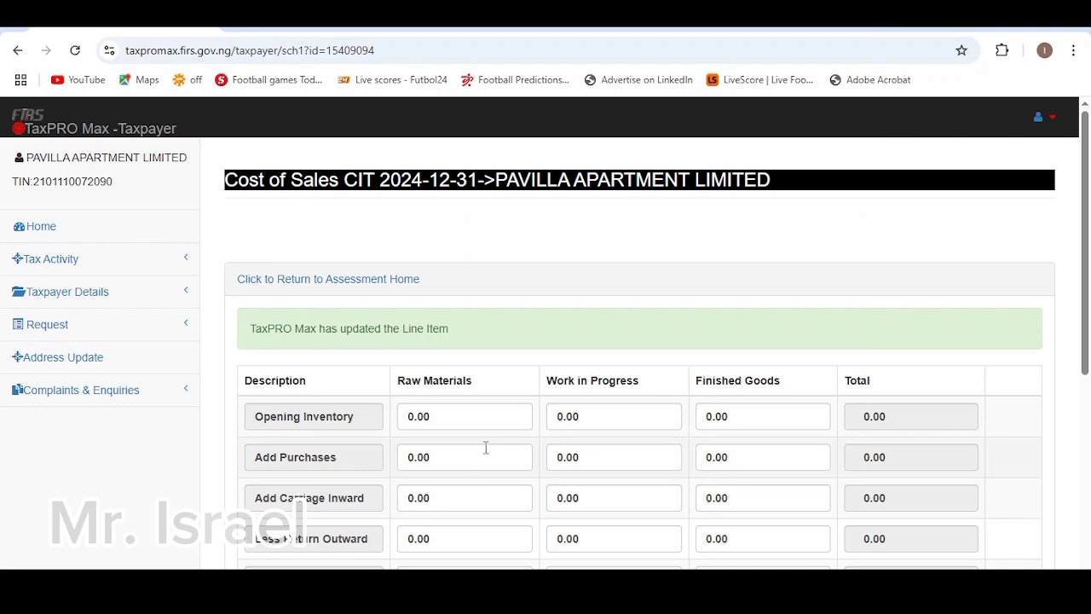
Remove the other direct cost line from Cost of Sales and proceed to the Other Income schedule.
{"action": "scroll", "coordinate": [486, 448], "scroll_direction": "down", "scroll_amount": 5}
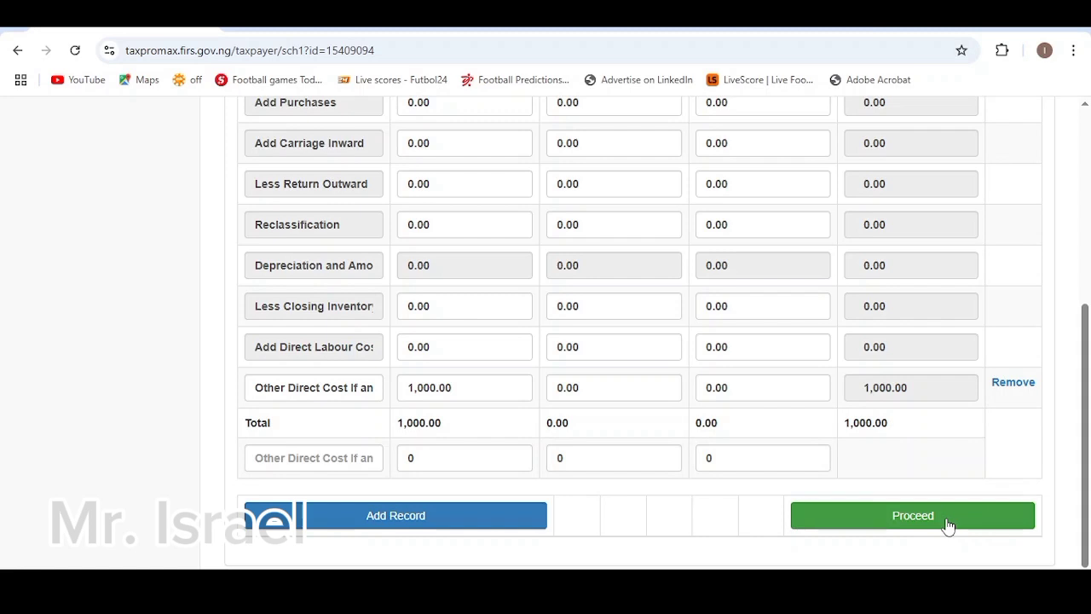
{"action": "left_click", "coordinate": [1014, 382]}
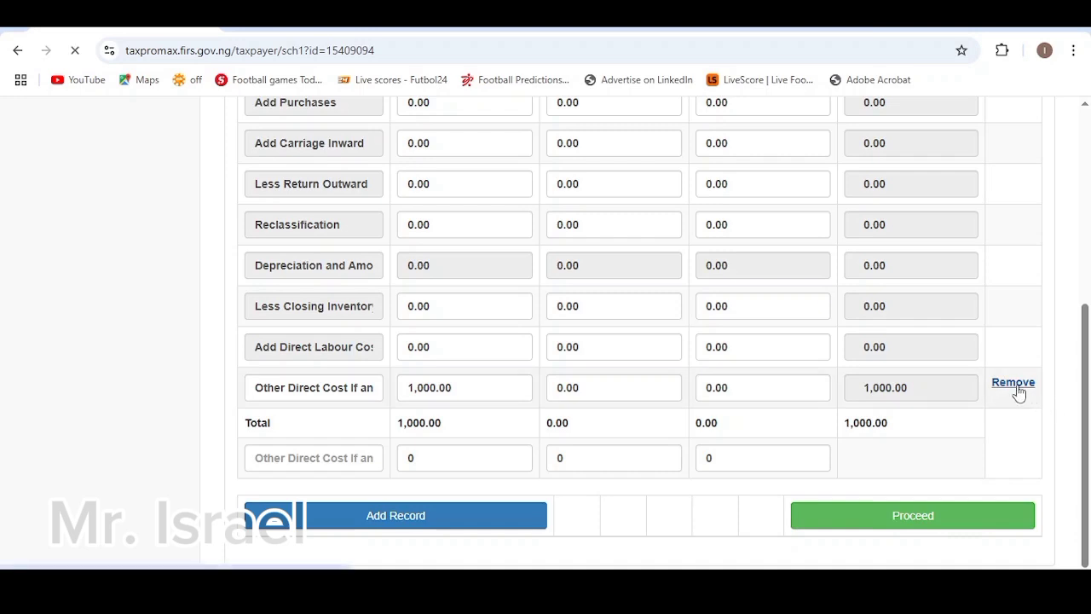
{"action": "scroll", "coordinate": [622, 523], "scroll_direction": "down", "scroll_amount": 4}
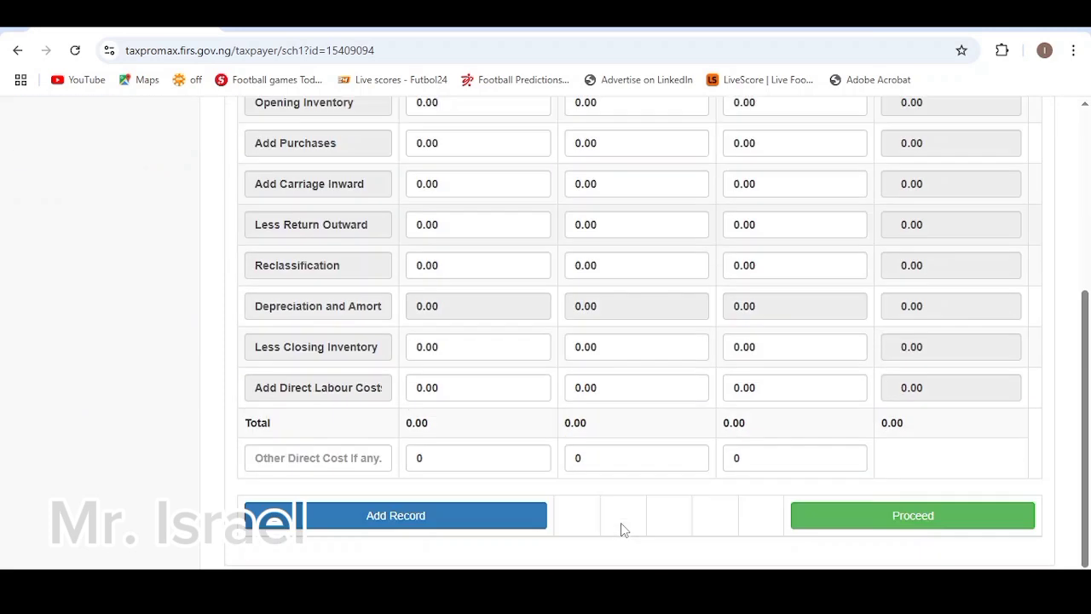
{"action": "left_click", "coordinate": [888, 516]}
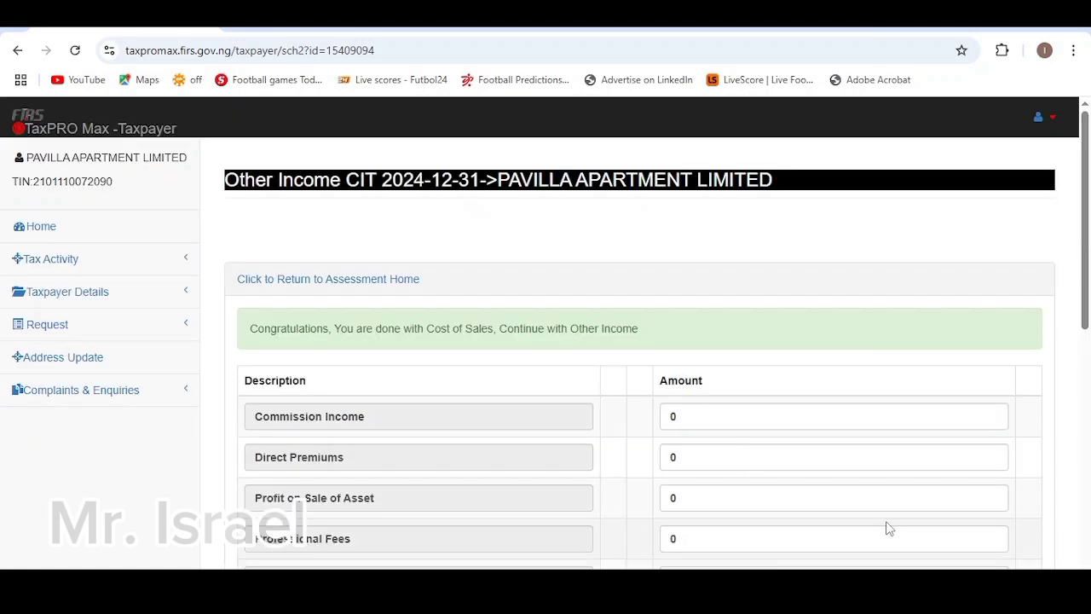
Review the income categories listed in the Other Income schedule, down to the editable line for other sources.
{"action": "scroll", "coordinate": [610, 514], "scroll_direction": "down", "scroll_amount": 6}
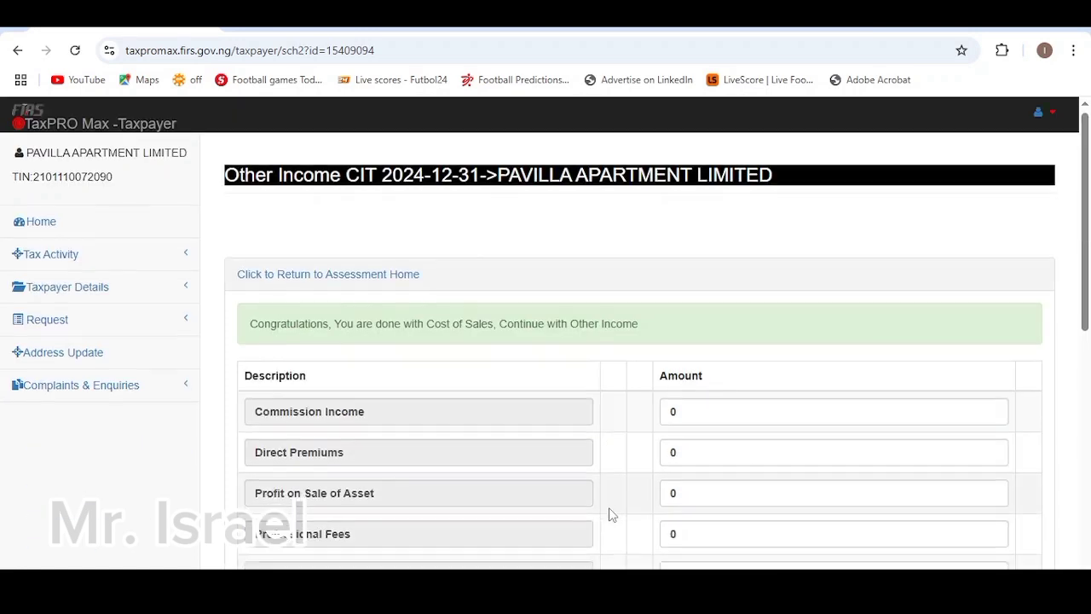
{"action": "scroll", "coordinate": [609, 514], "scroll_direction": "up", "scroll_amount": 7}
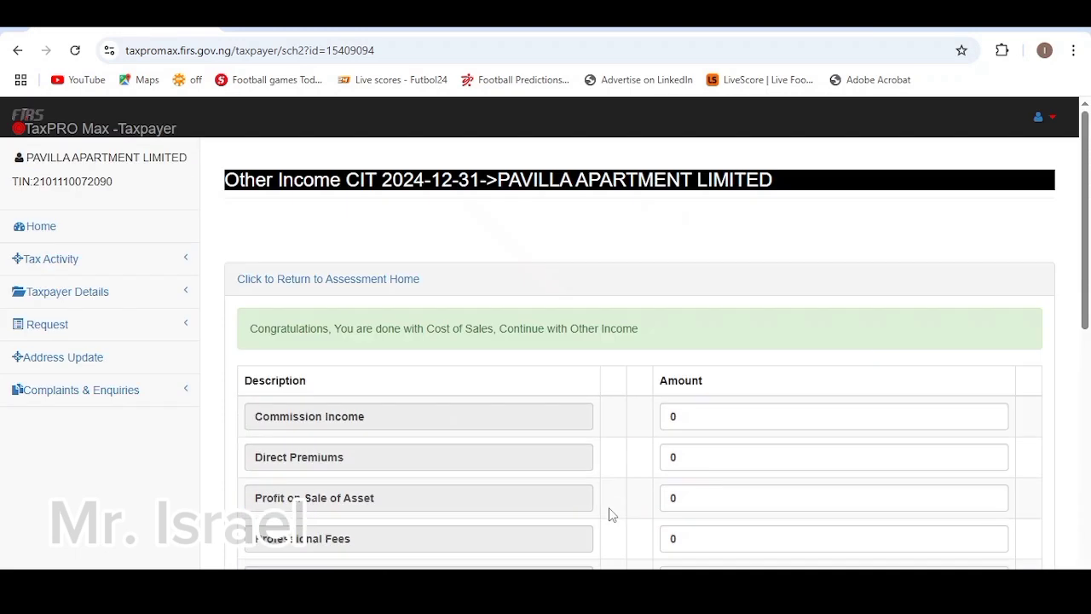
{"action": "scroll", "coordinate": [515, 442], "scroll_direction": "down", "scroll_amount": 1}
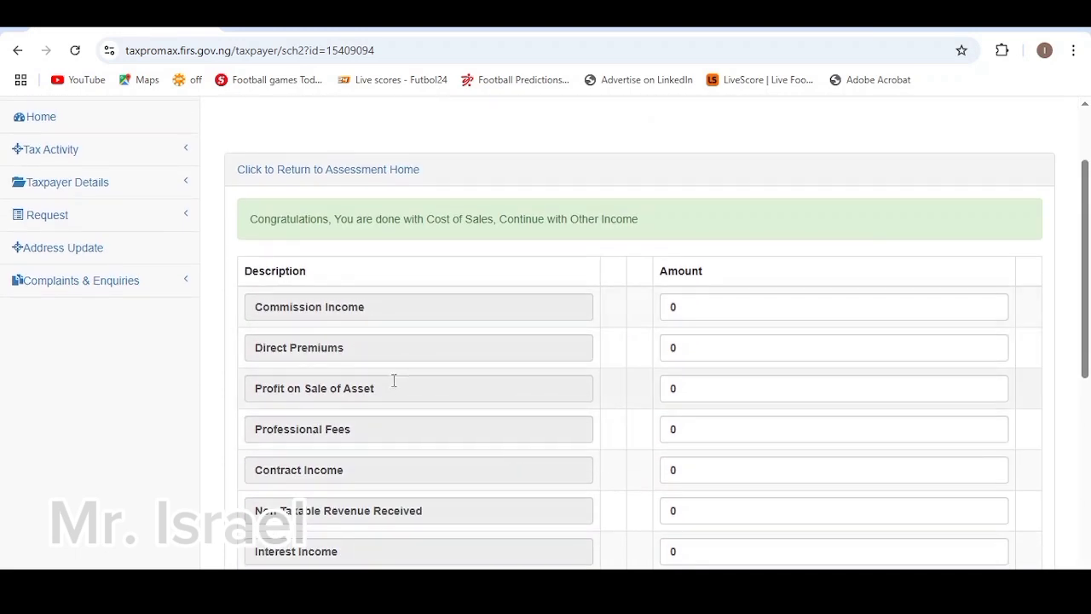
{"action": "scroll", "coordinate": [416, 394], "scroll_direction": "down", "scroll_amount": 1}
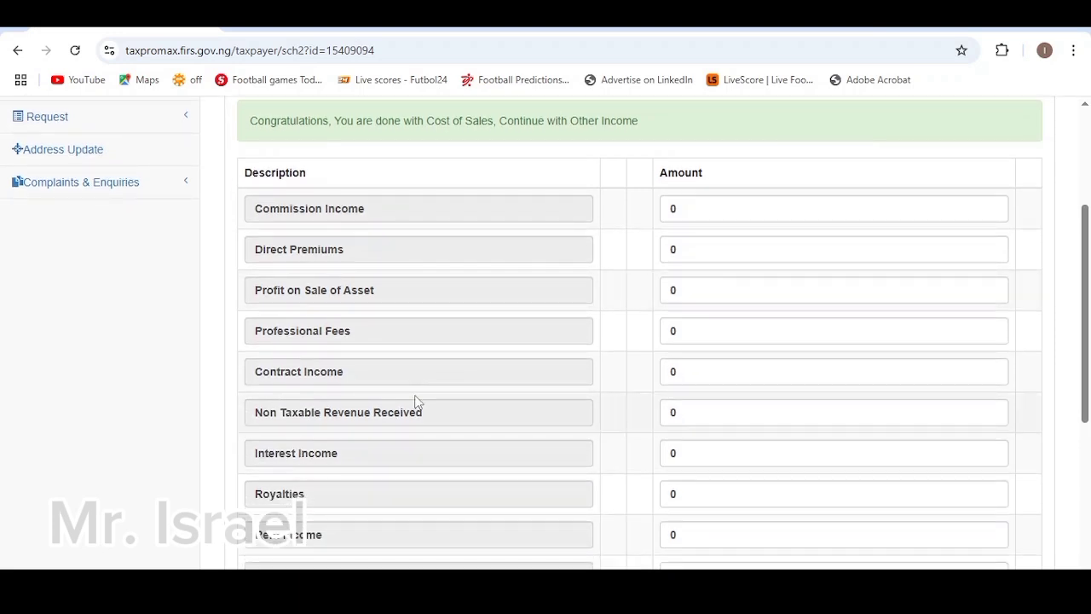
{"action": "scroll", "coordinate": [416, 400], "scroll_direction": "down", "scroll_amount": 1}
{"action": "scroll", "coordinate": [416, 395], "scroll_direction": "down", "scroll_amount": 1}
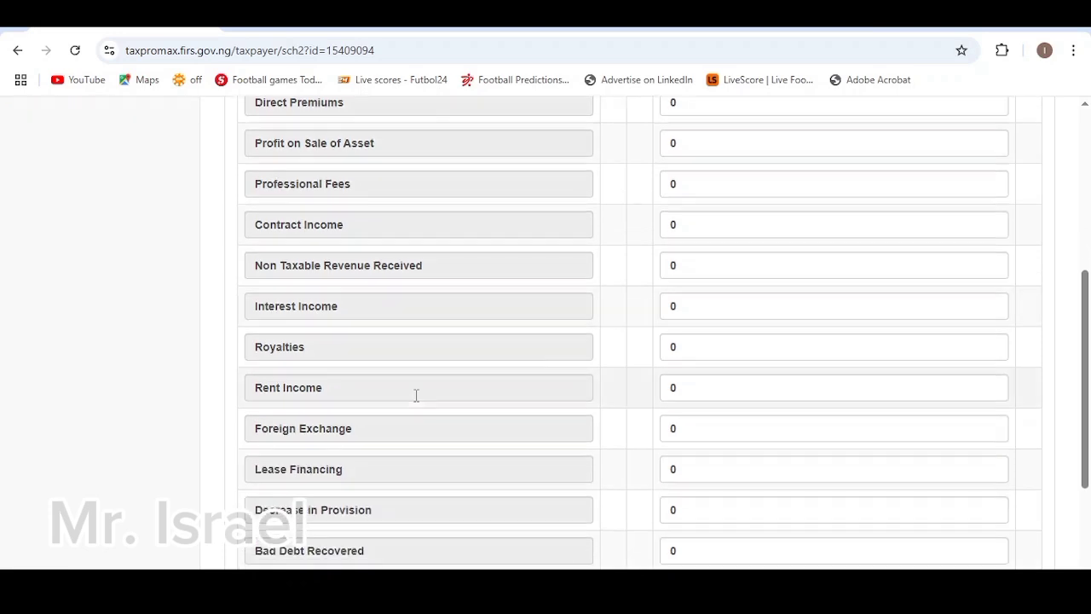
{"action": "scroll", "coordinate": [416, 394], "scroll_direction": "down", "scroll_amount": 1}
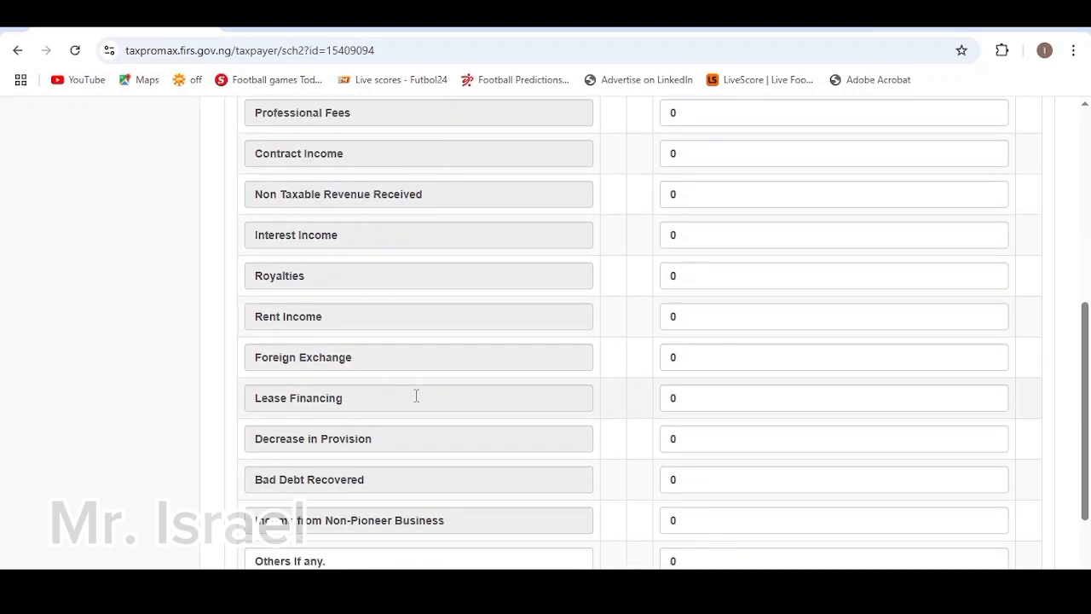
{"action": "scroll", "coordinate": [416, 396], "scroll_direction": "down", "scroll_amount": 1}
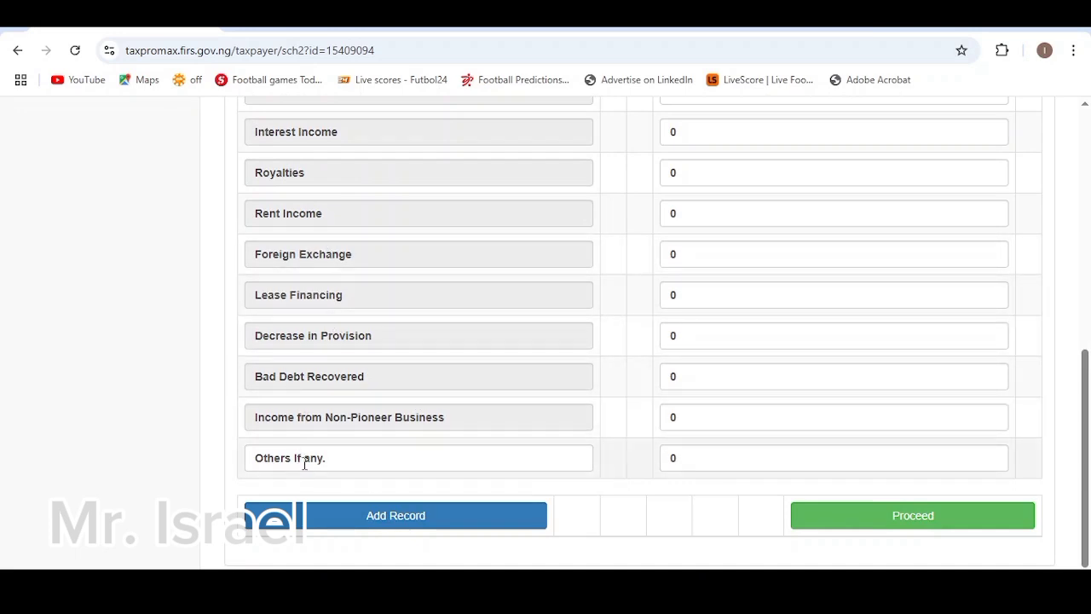
Rename the editable Other Income line as Others, set its amount to 1000 and add the record.
{"action": "left_click", "coordinate": [362, 459]}
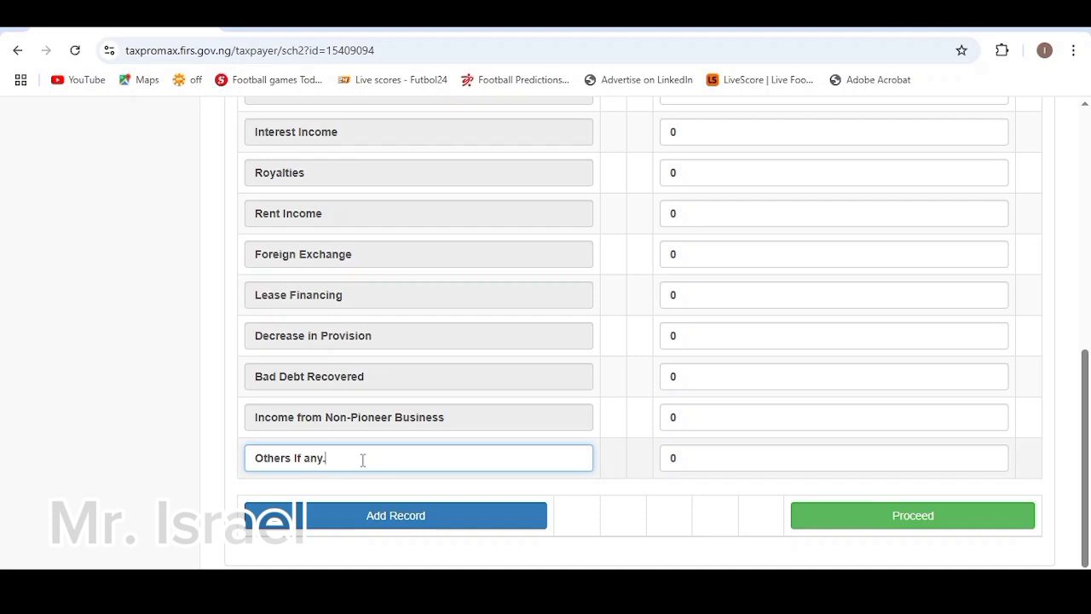
{"action": "key", "text": "BackSpace"}
{"action": "key", "text": "BackSpace"}
{"action": "key", "text": "BackSpace"}
{"action": "key", "text": "BackSpace"}
{"action": "key", "text": "BackSpace"}
{"action": "key", "text": "BackSpace"}
{"action": "left_click", "coordinate": [687, 459]}
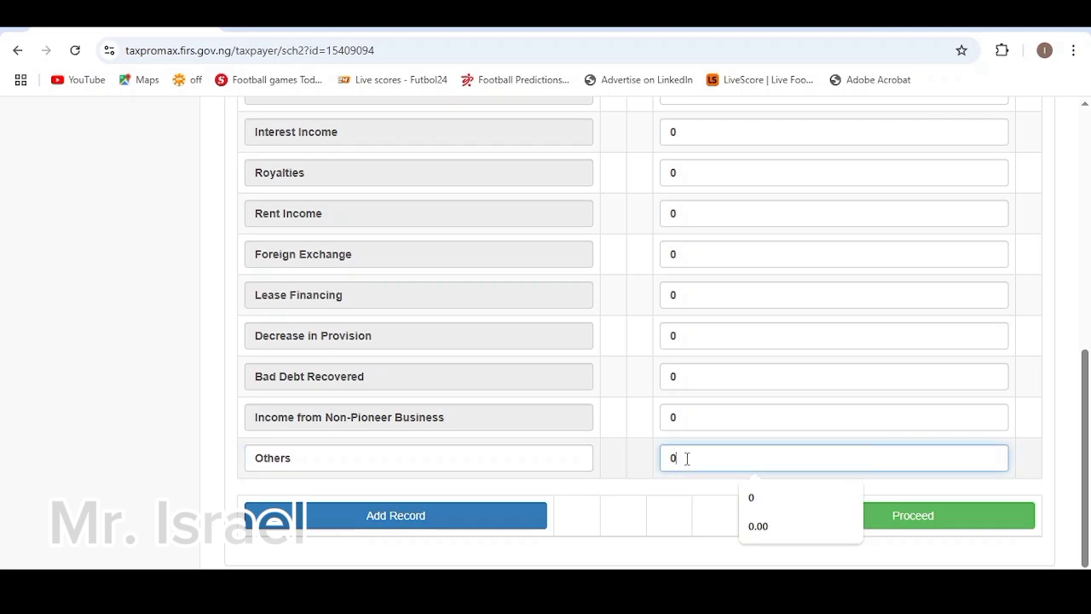
{"action": "key", "text": "BackSpace"}
{"action": "type", "text": "1000"}
{"action": "left_click", "coordinate": [404, 515]}
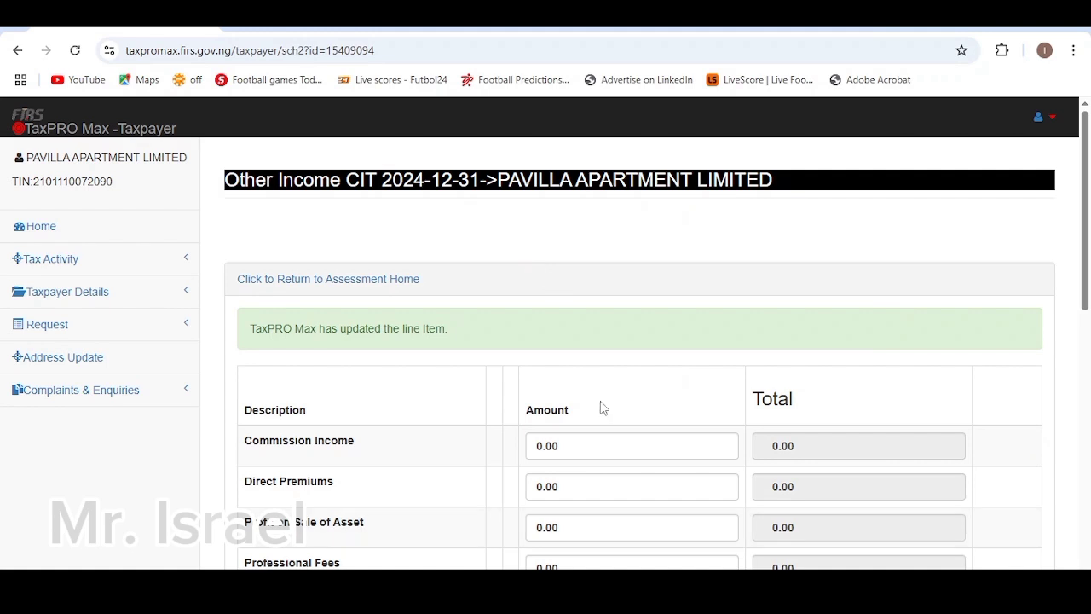
Remove the Others line from Other Income and proceed to the Operating Expenses schedule list.
{"action": "scroll", "coordinate": [607, 407], "scroll_direction": "down", "scroll_amount": 10}
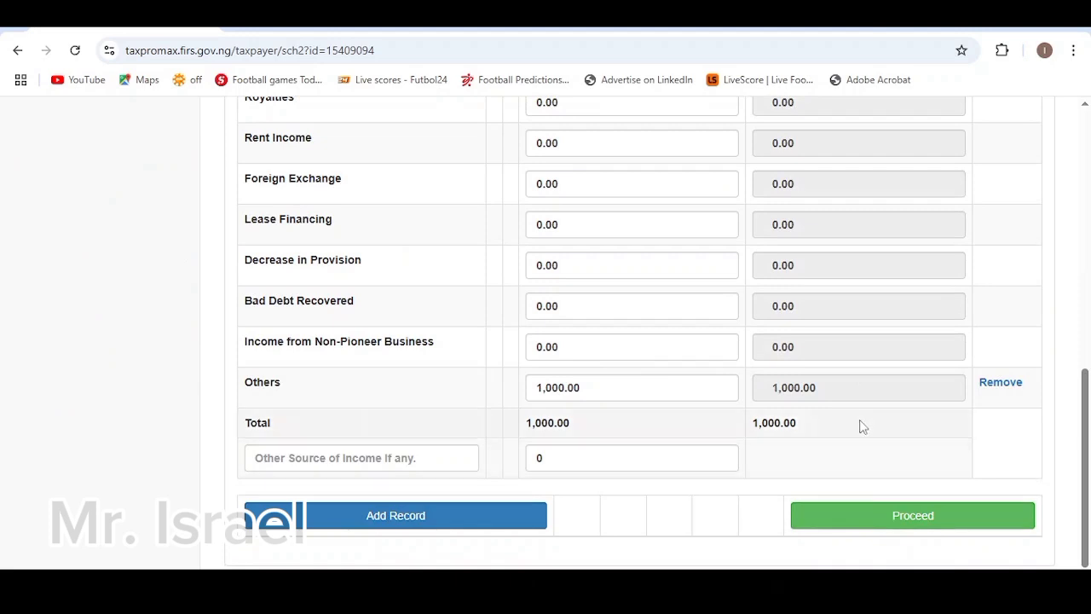
{"action": "left_click", "coordinate": [1001, 383]}
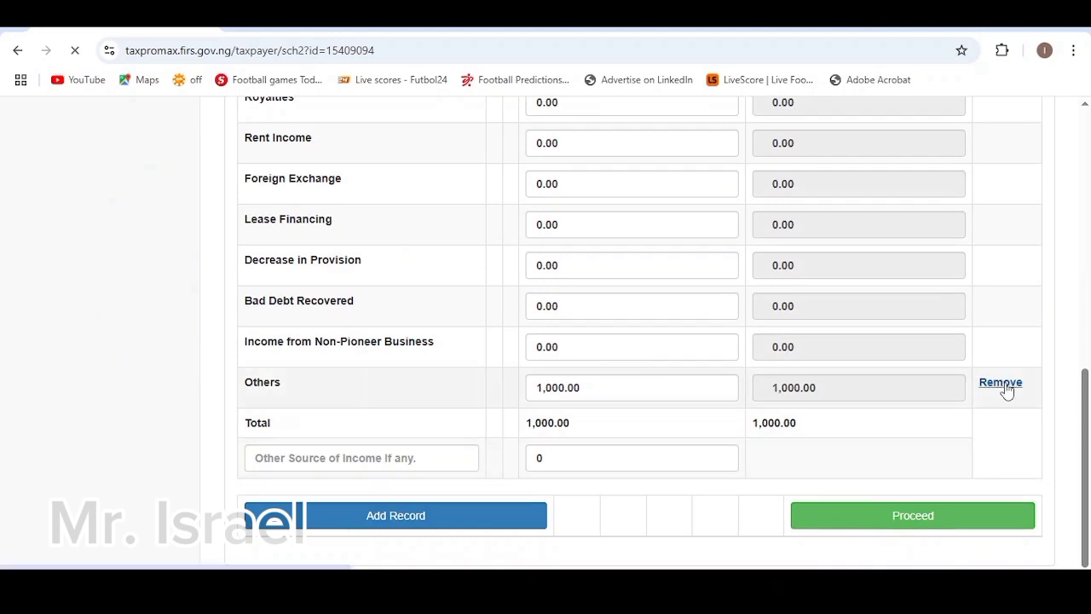
{"action": "scroll", "coordinate": [741, 492], "scroll_direction": "down", "scroll_amount": 10}
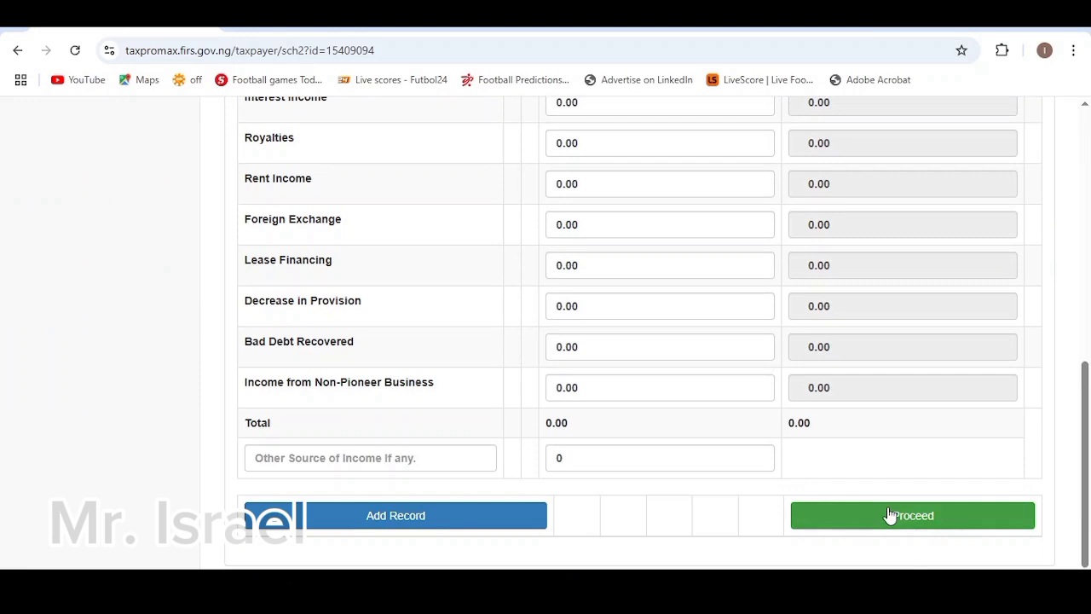
{"action": "left_click", "coordinate": [891, 515]}
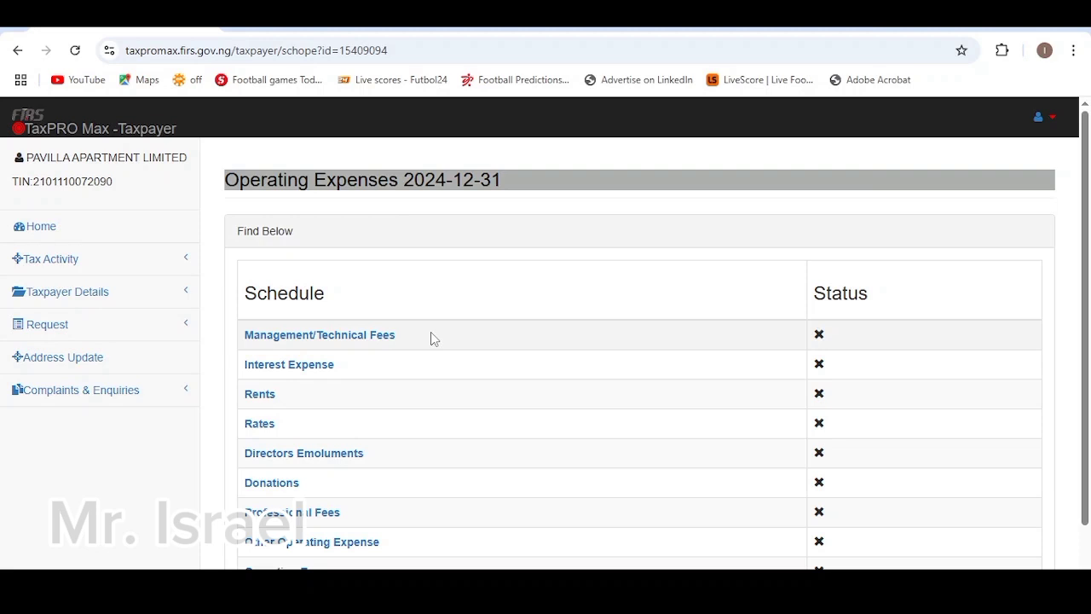
Open the Management/Technical Fees schedule and proceed past it and the Interest on Loans/Borrowed Funds schedule without adding records.
{"action": "left_click", "coordinate": [313, 341]}
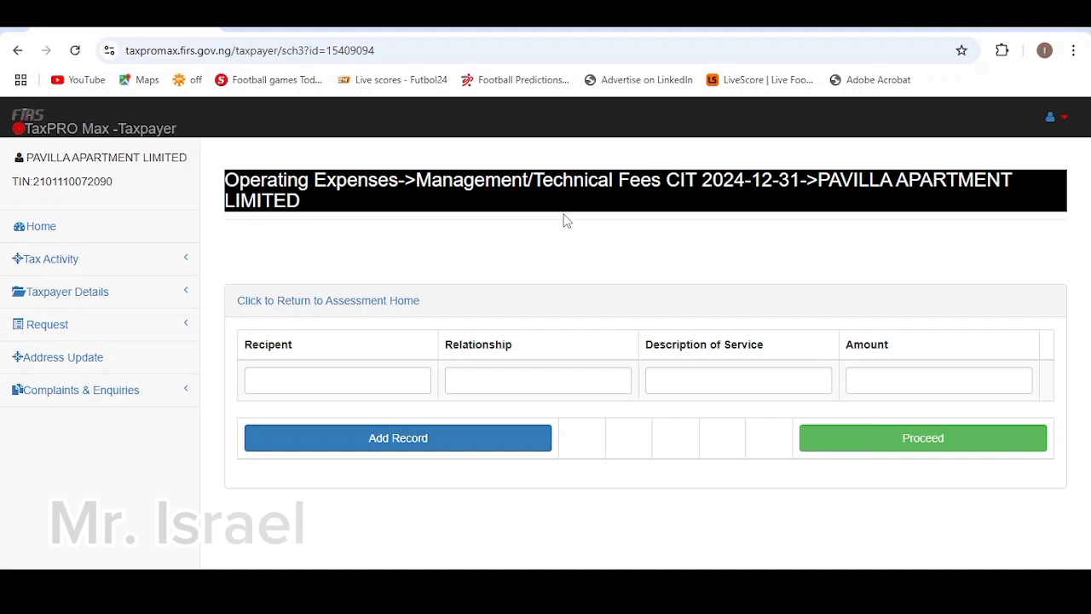
{"action": "left_click", "coordinate": [861, 447]}
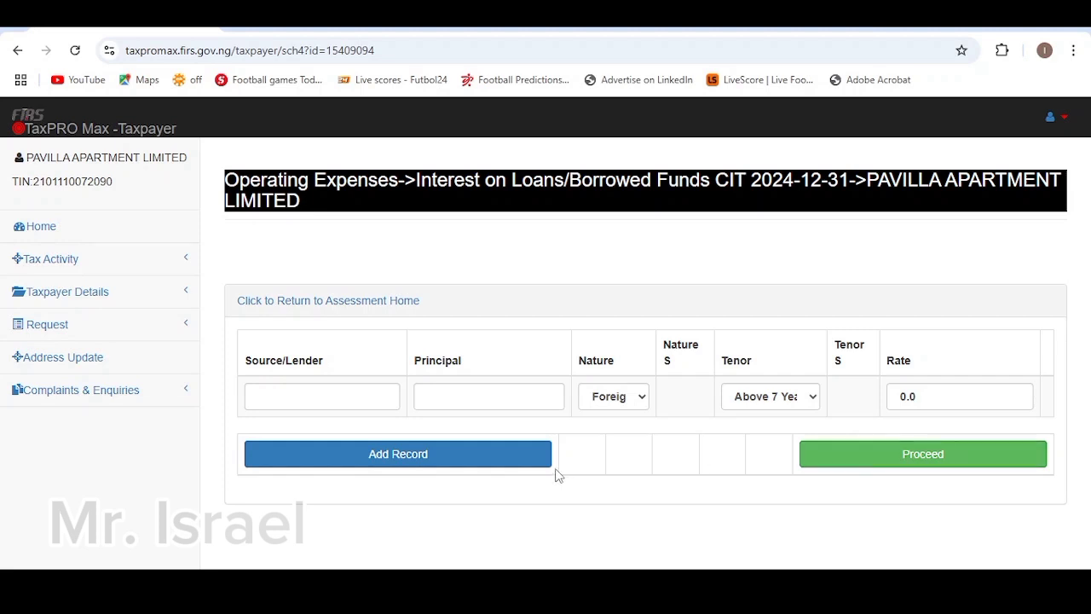
{"action": "left_click", "coordinate": [851, 455]}
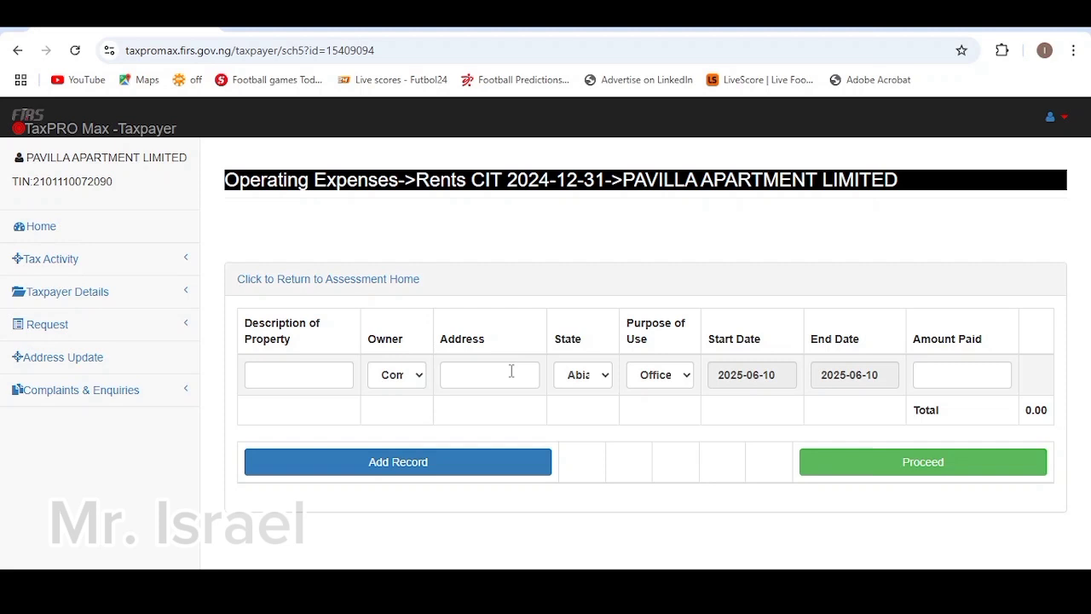
Describe the Rents entry as Rent, with owner Individual, the property's address, state FCT and Office as purpose of use.
{"action": "left_click", "coordinate": [335, 373]}
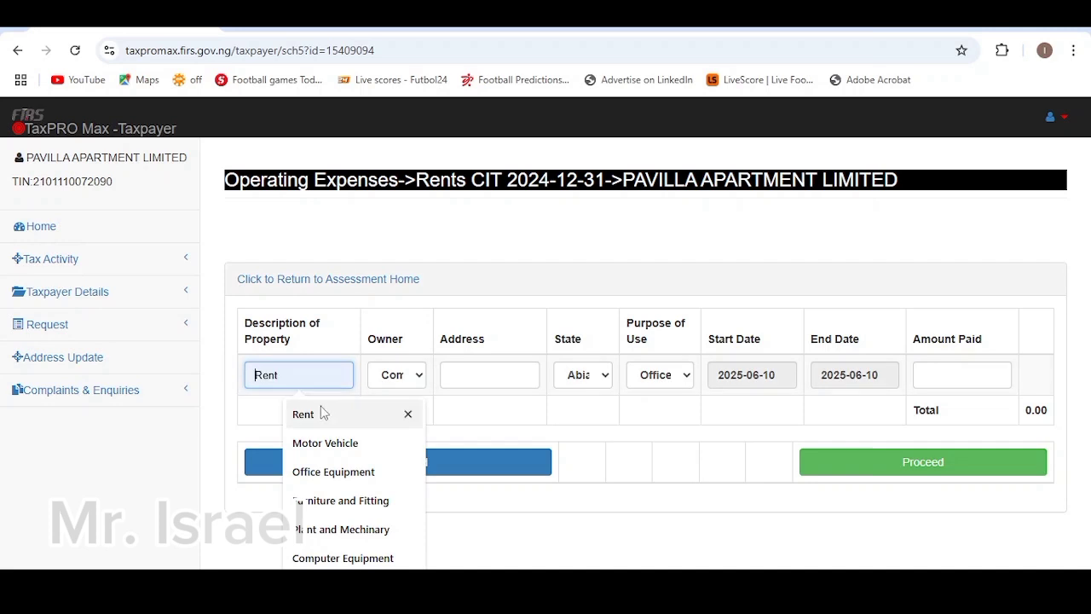
{"action": "left_click", "coordinate": [308, 416]}
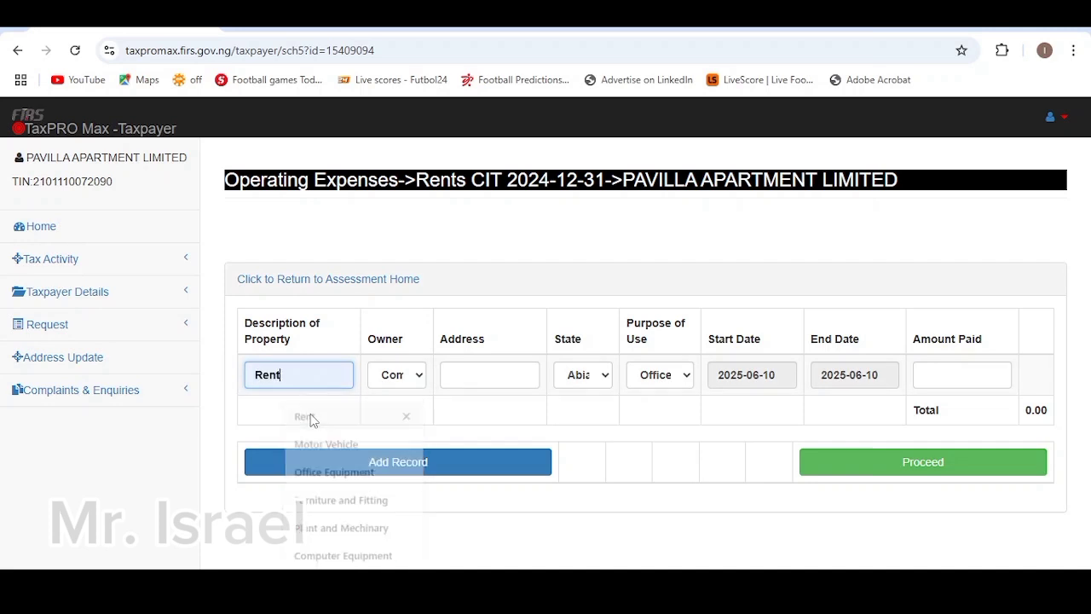
{"action": "left_click", "coordinate": [417, 384]}
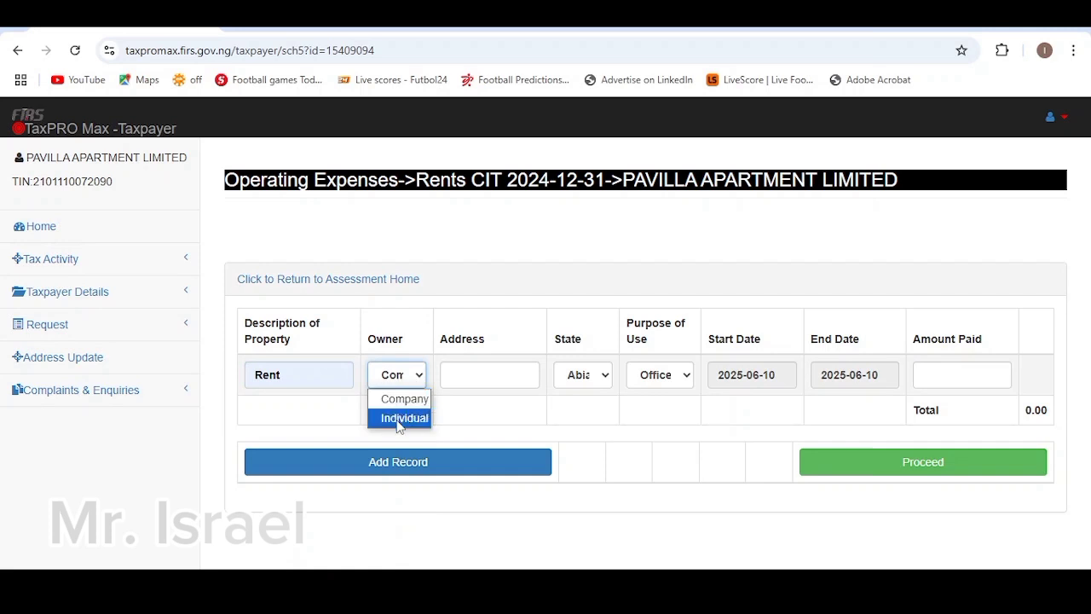
{"action": "left_click", "coordinate": [400, 418]}
{"action": "left_click", "coordinate": [475, 376]}
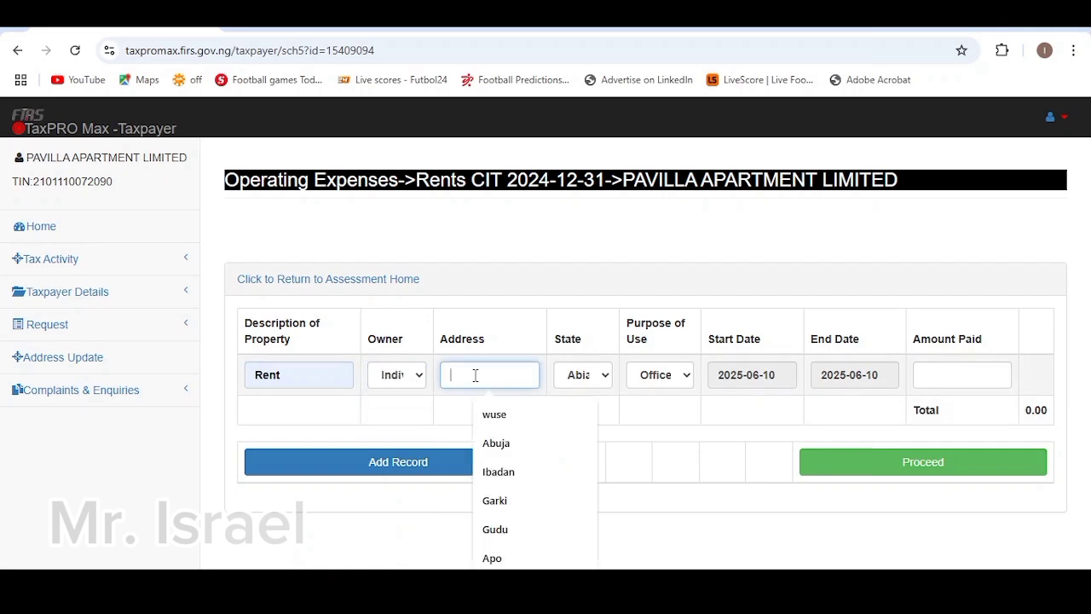
{"action": "left_click", "coordinate": [501, 424]}
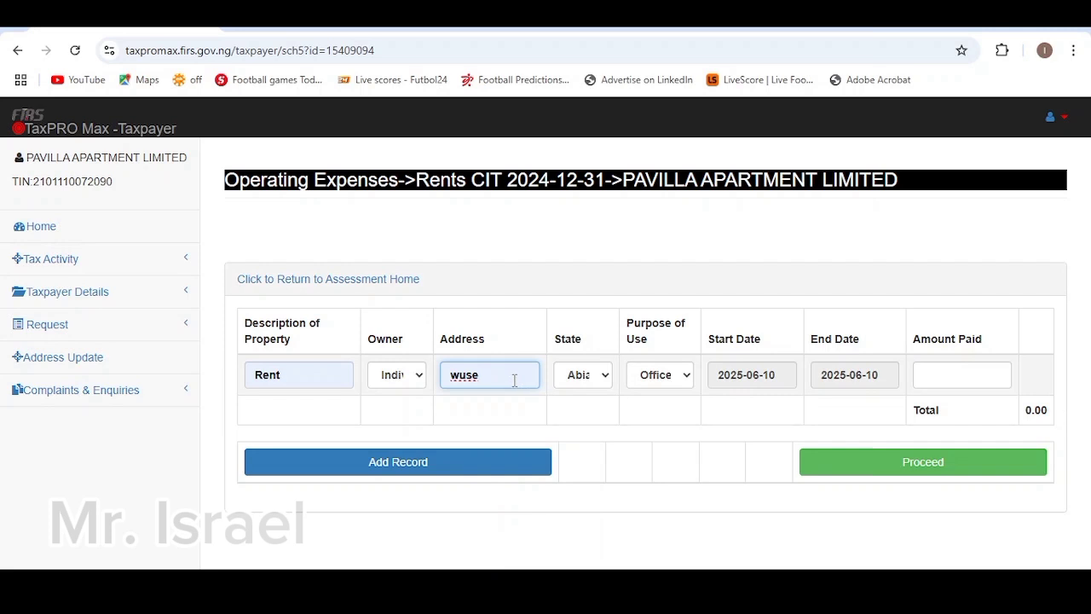
{"action": "left_click", "coordinate": [597, 379]}
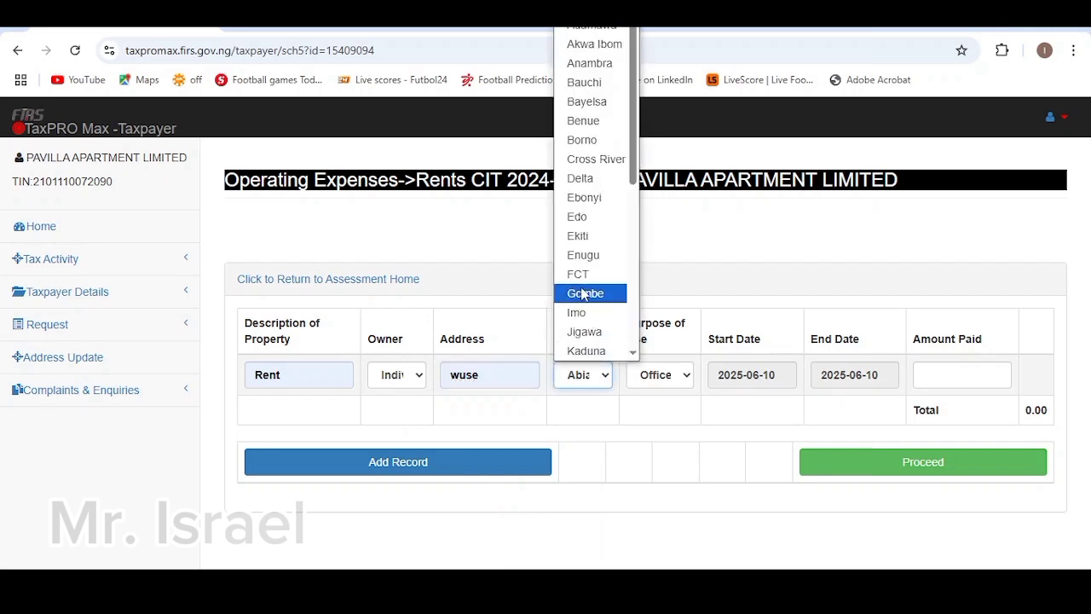
{"action": "left_click", "coordinate": [579, 274]}
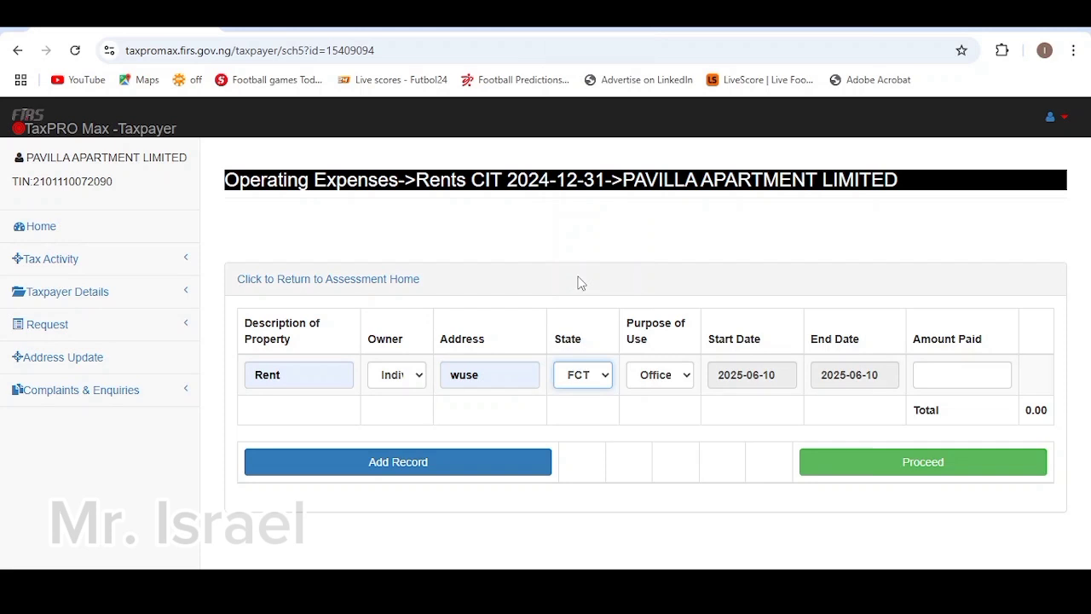
{"action": "left_click", "coordinate": [683, 380]}
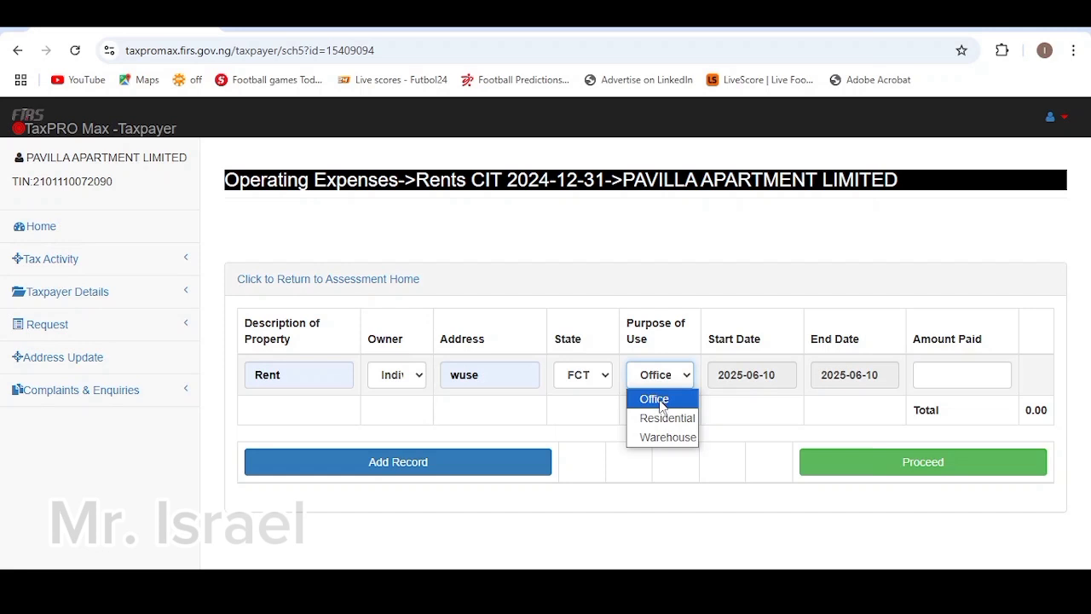
{"action": "left_click", "coordinate": [656, 399]}
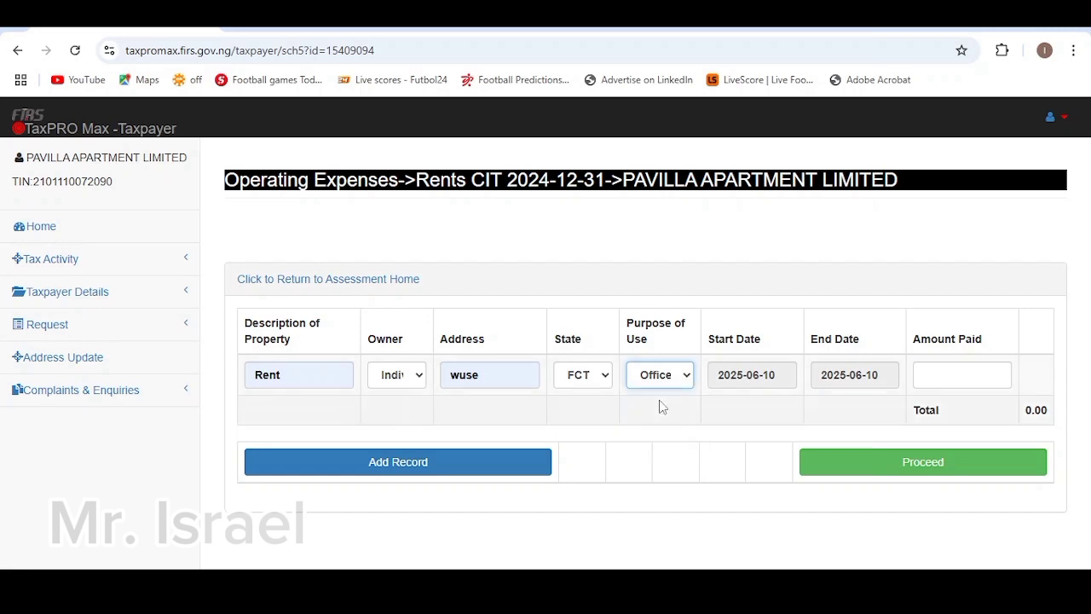
Check the start and end date calendars, set the rent's amount paid to 350,000 and add the record.
{"action": "left_click", "coordinate": [756, 381]}
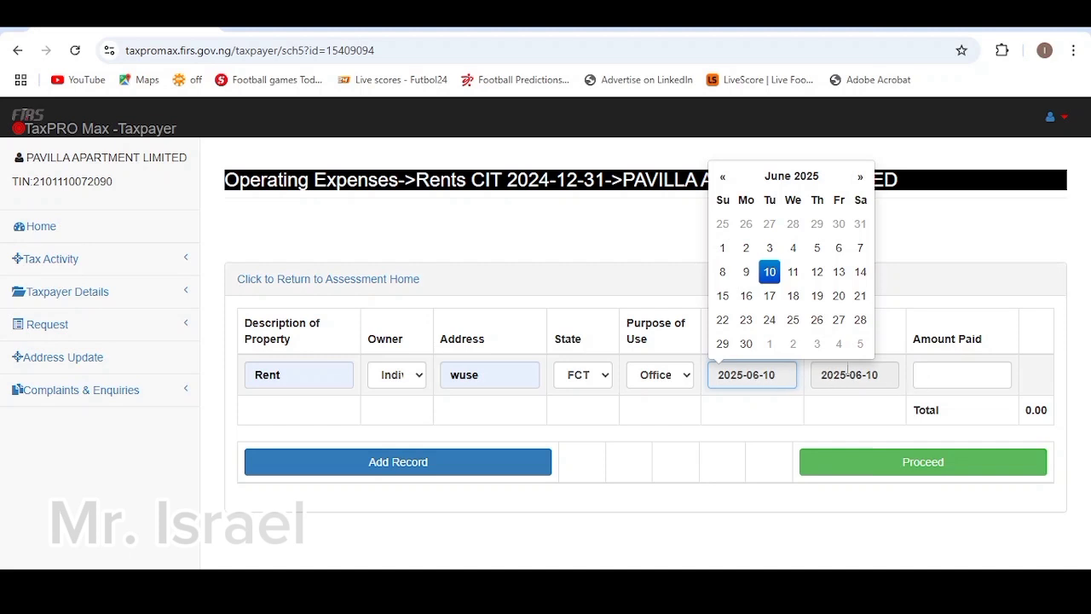
{"action": "left_click", "coordinate": [859, 374]}
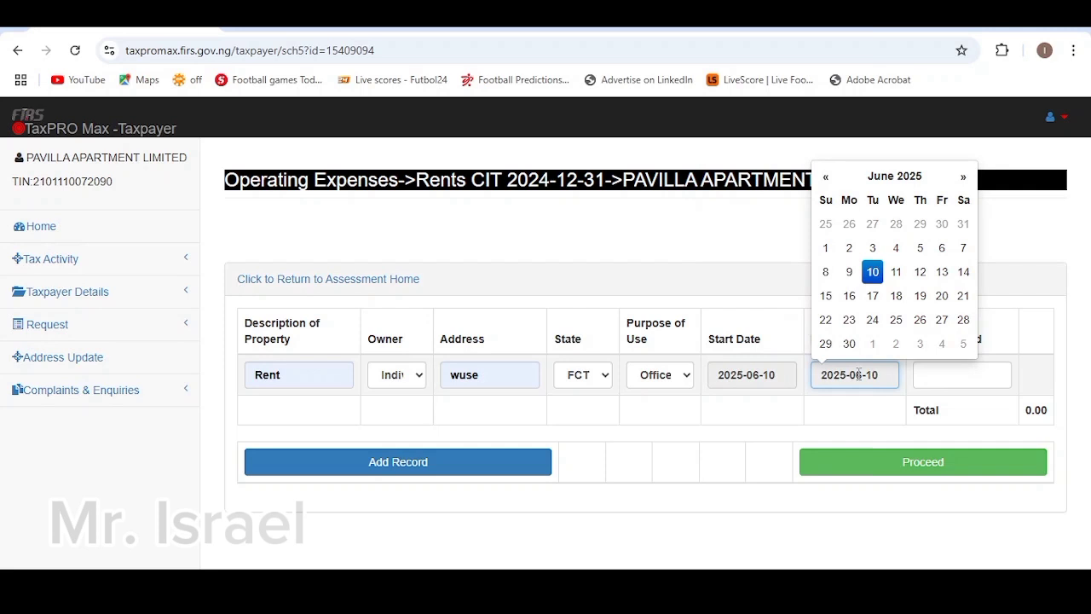
{"action": "left_click", "coordinate": [761, 373]}
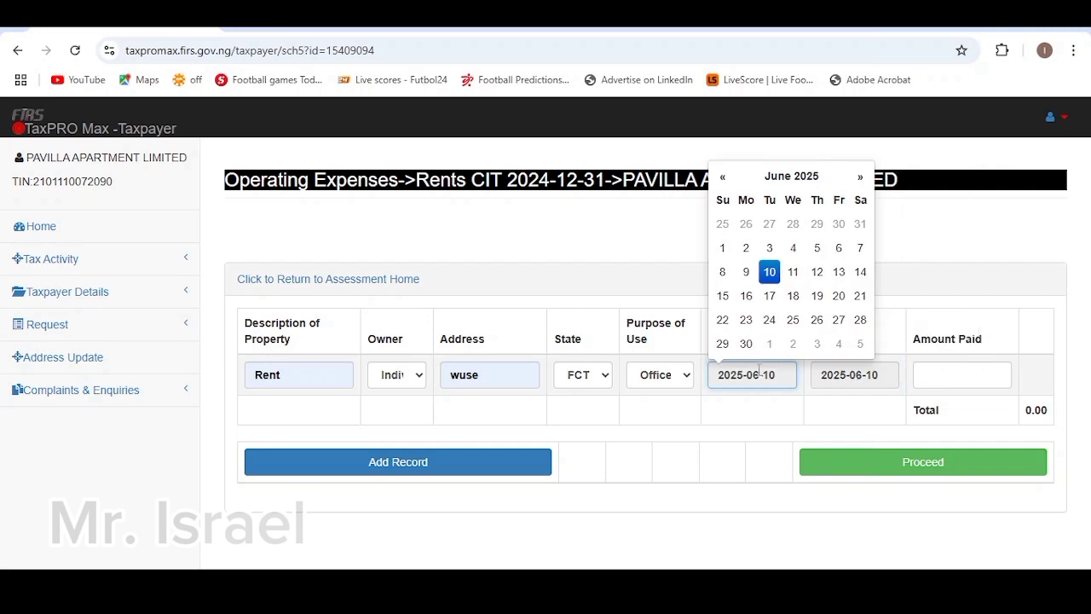
{"action": "left_click", "coordinate": [822, 374]}
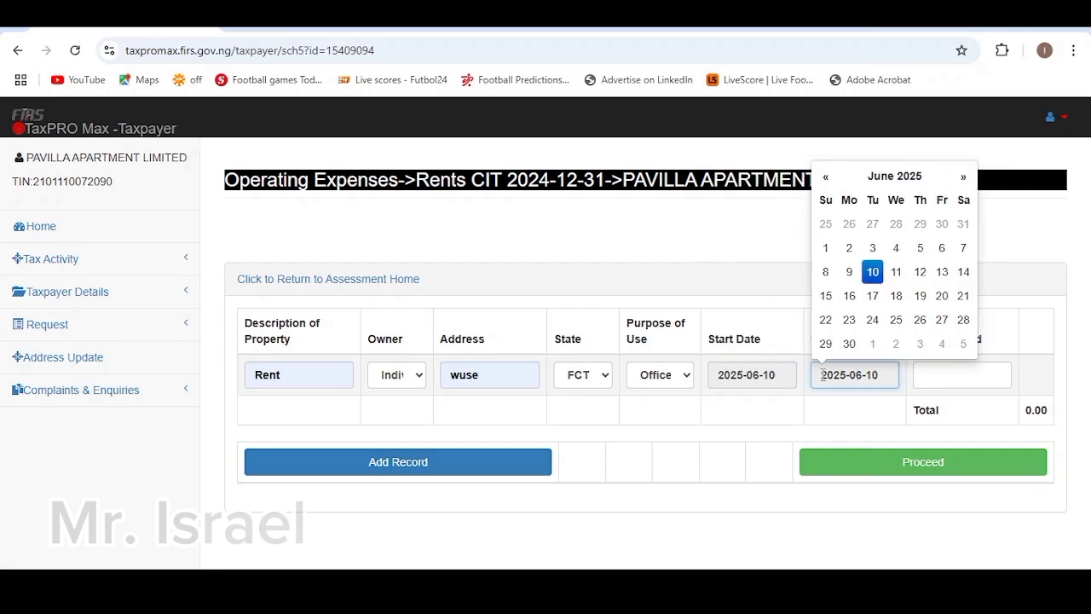
{"action": "left_click", "coordinate": [934, 374]}
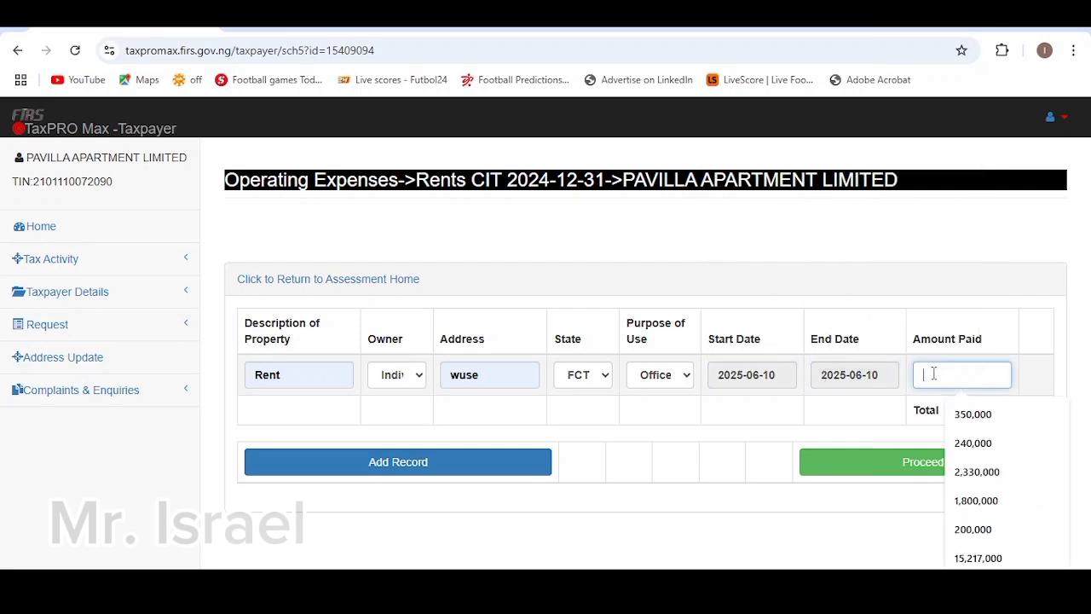
{"action": "left_click", "coordinate": [972, 416]}
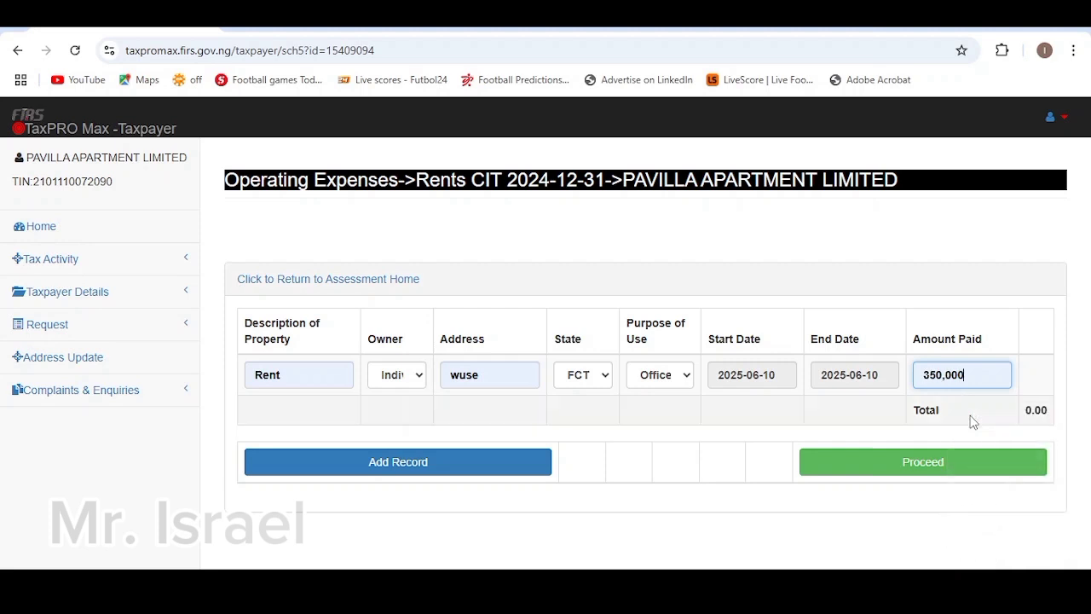
{"action": "left_click", "coordinate": [484, 471]}
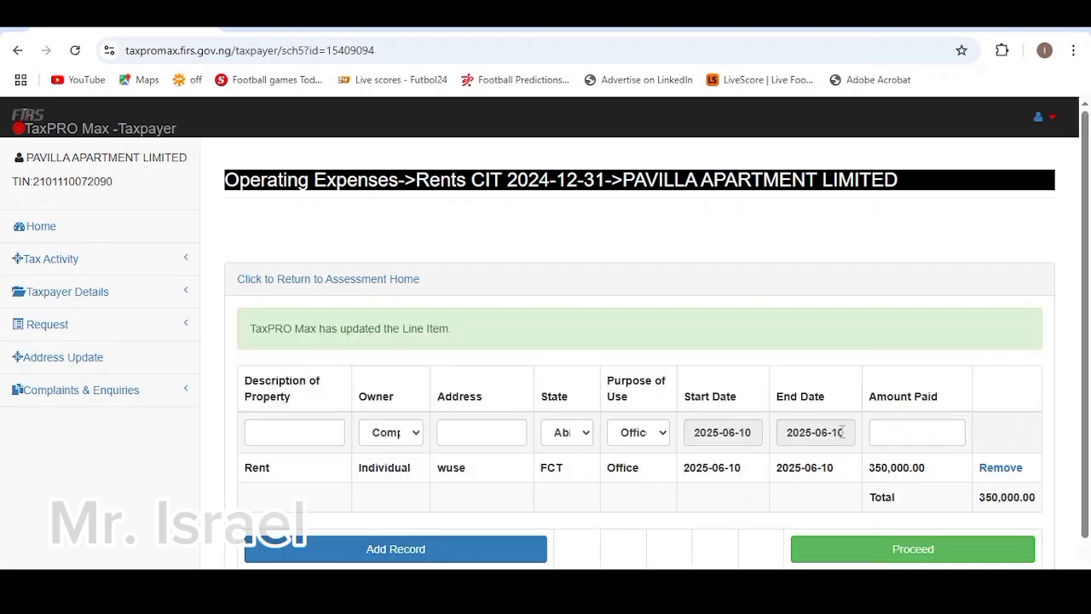
Remove the Rent record from the Rents schedule.
{"action": "scroll", "coordinate": [955, 484], "scroll_direction": "down", "scroll_amount": 1}
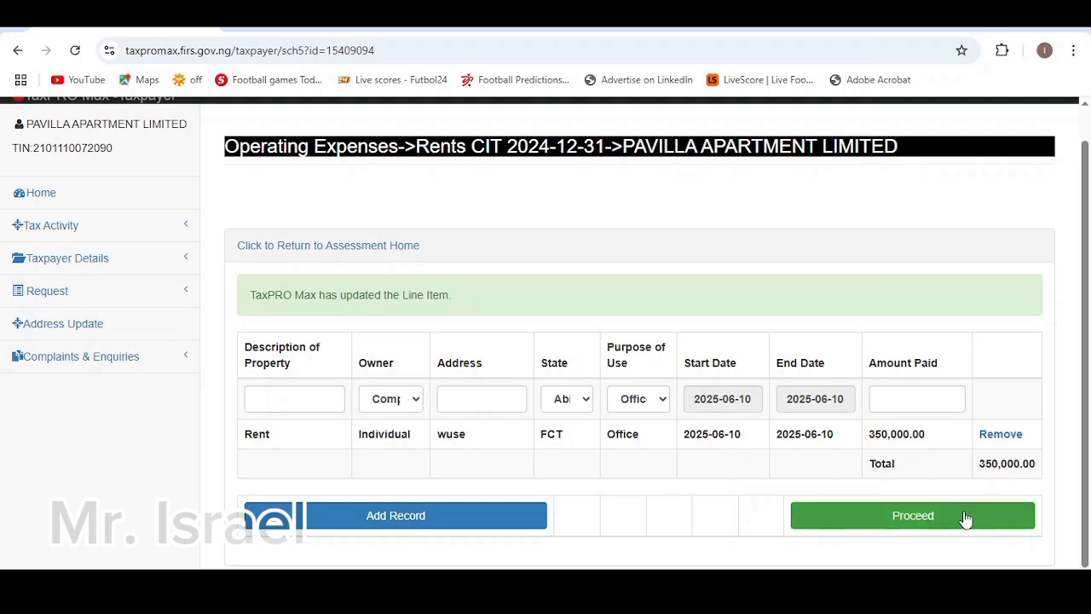
{"action": "left_click", "coordinate": [1001, 436]}
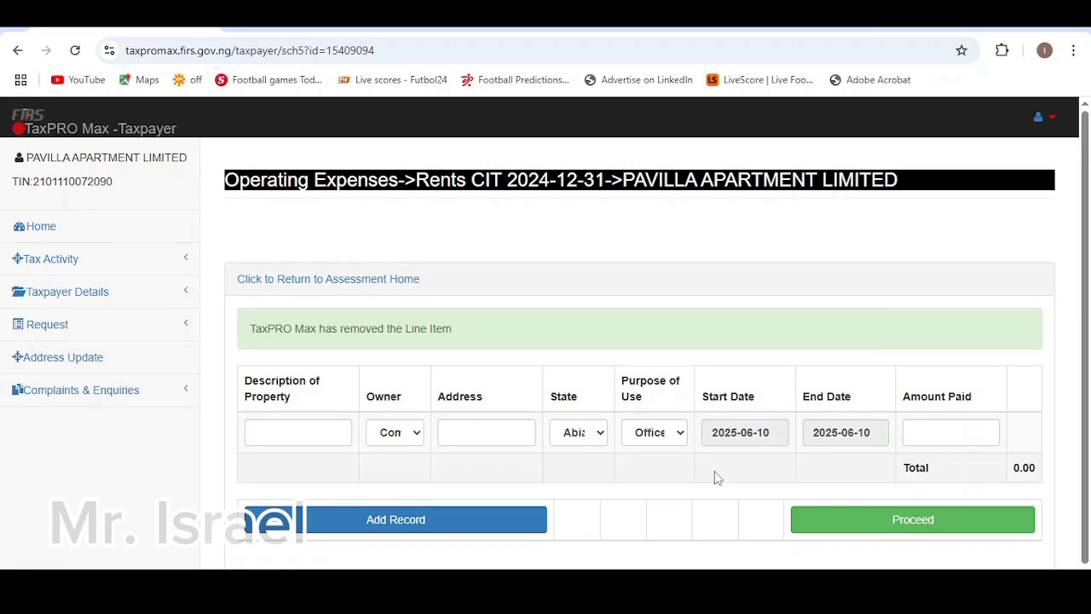
Proceed past the Rents, Rates, Directors Emolument and Donations schedules to Professional Fees without adding records.
{"action": "left_click", "coordinate": [881, 534]}
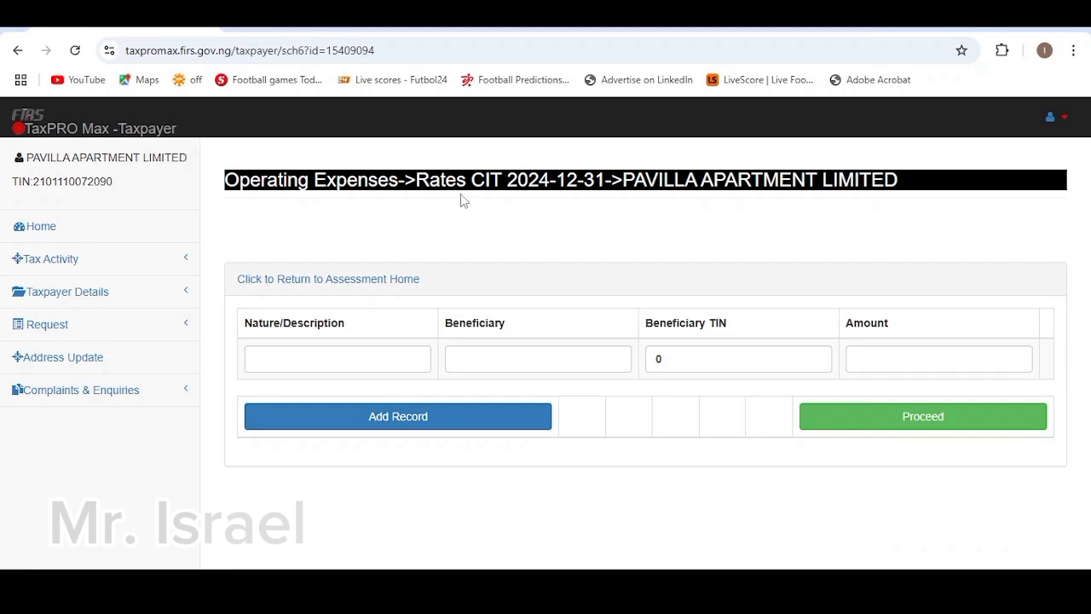
{"action": "left_click", "coordinate": [869, 423]}
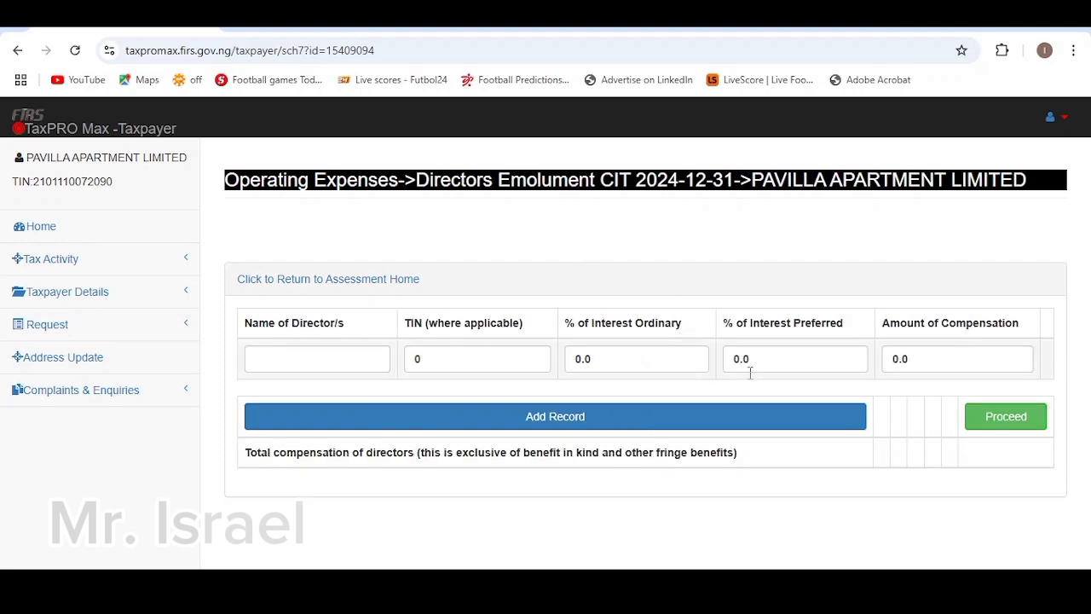
{"action": "left_click", "coordinate": [984, 430]}
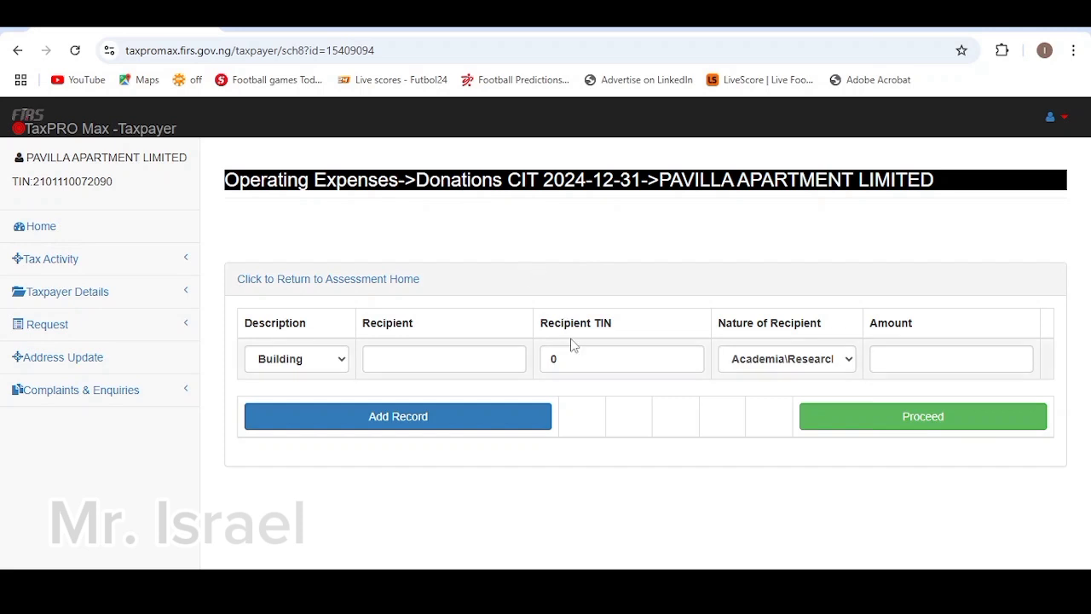
{"action": "left_click", "coordinate": [841, 429]}
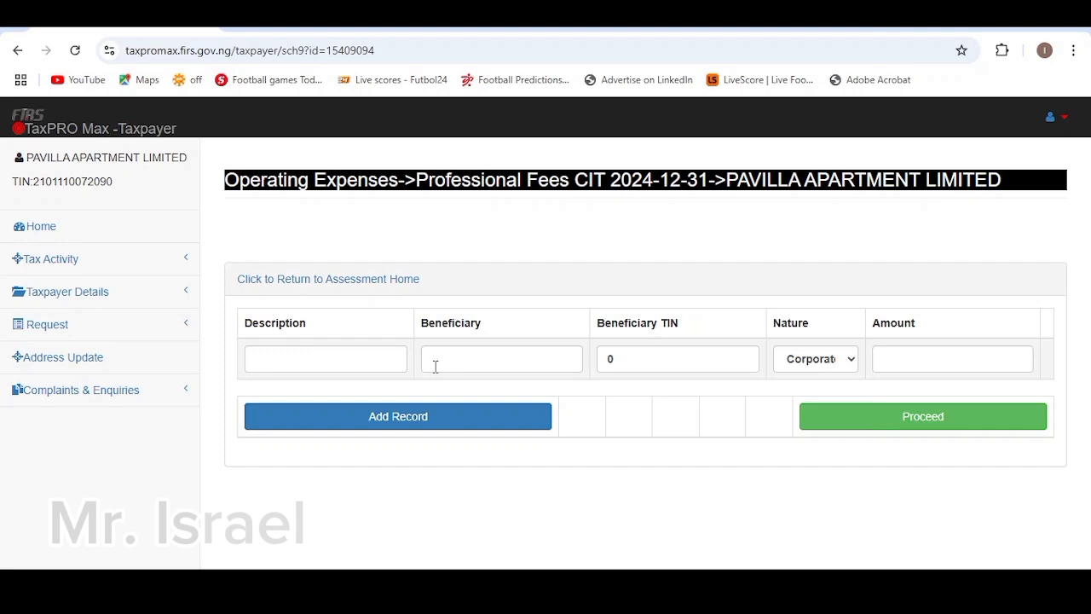
Set the Professional Fees description to Audit Fee and check the beneficiary suggestions and nature options, leaving the beneficiary blank.
{"action": "left_click", "coordinate": [373, 357]}
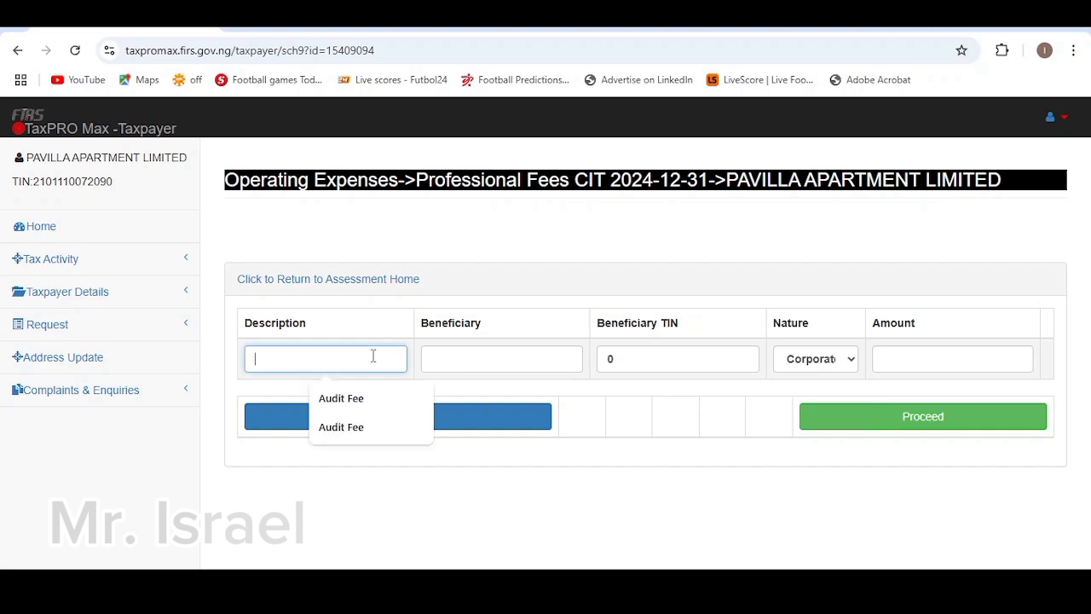
{"action": "left_click", "coordinate": [349, 408]}
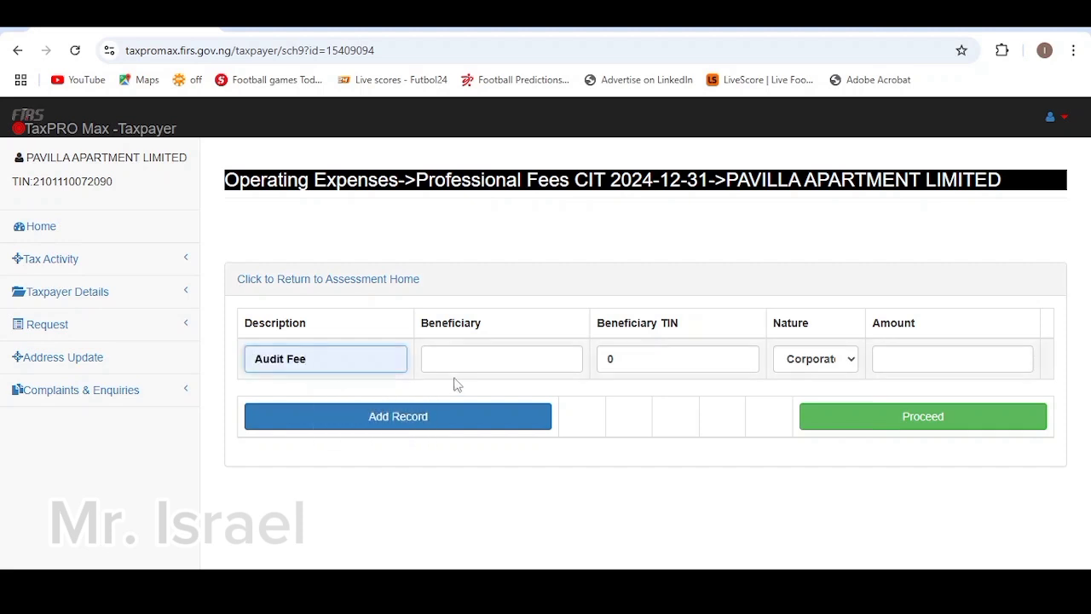
{"action": "left_click", "coordinate": [490, 360]}
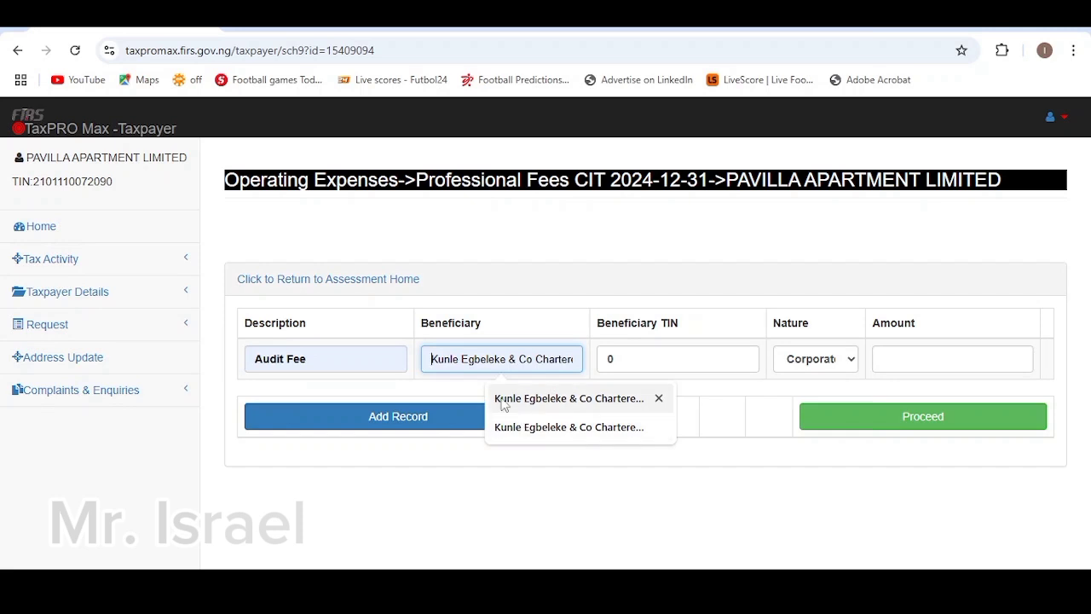
{"action": "left_click", "coordinate": [511, 272]}
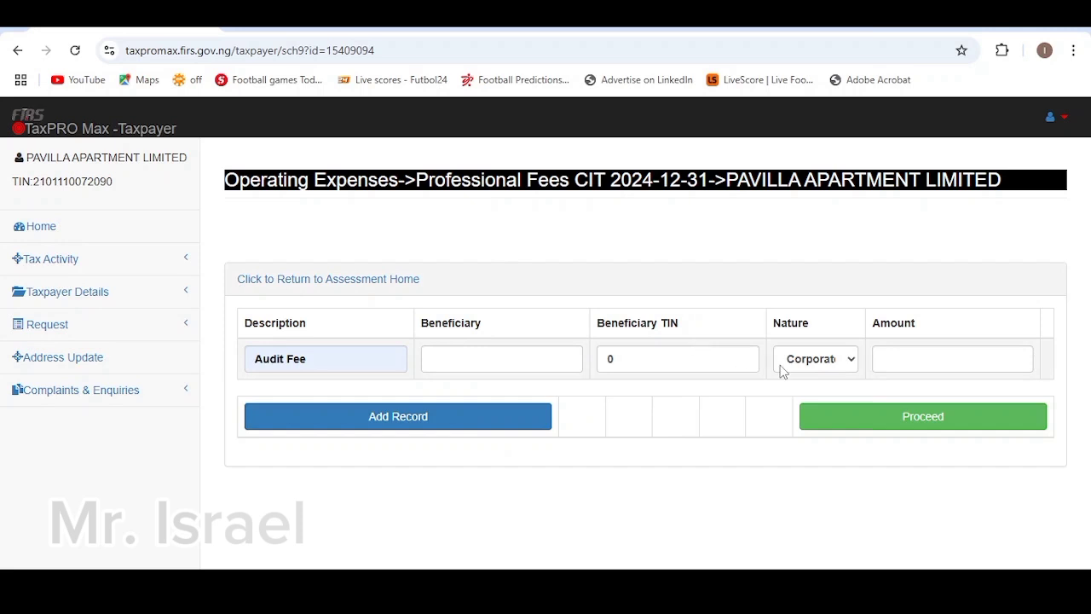
{"action": "left_click", "coordinate": [848, 364]}
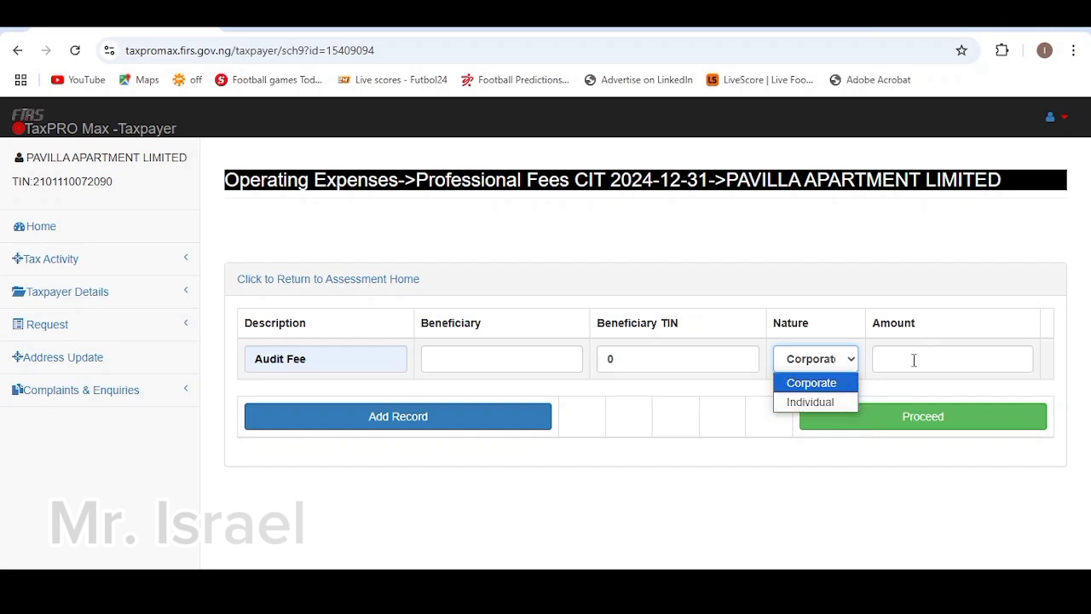
{"action": "left_click", "coordinate": [738, 481]}
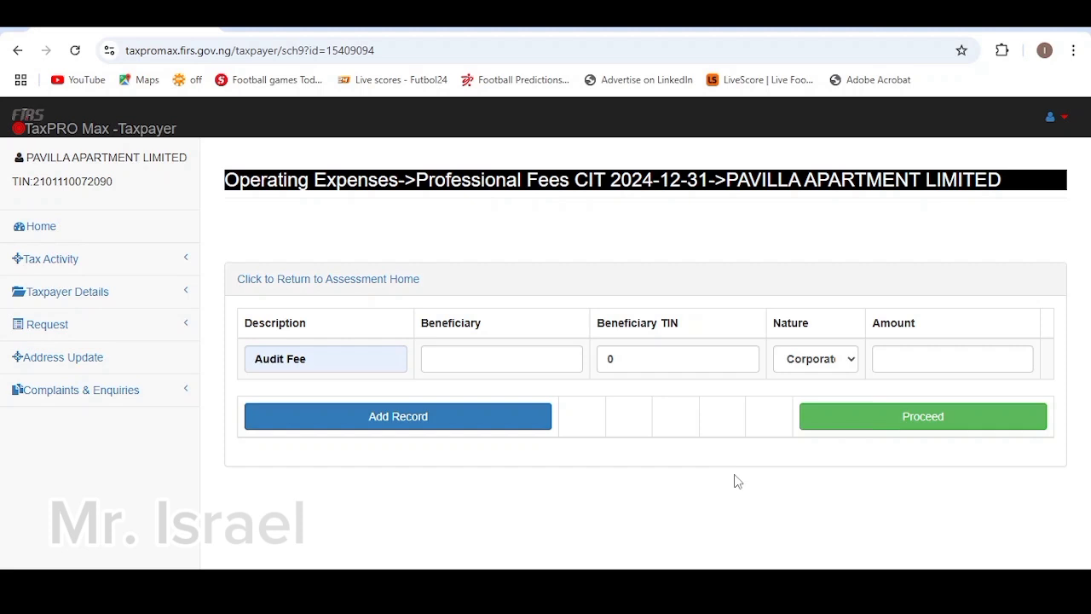
Proceed to Other Deductions and add a Transport and Travelling record with an amount of 350000.
{"action": "left_click", "coordinate": [881, 416]}
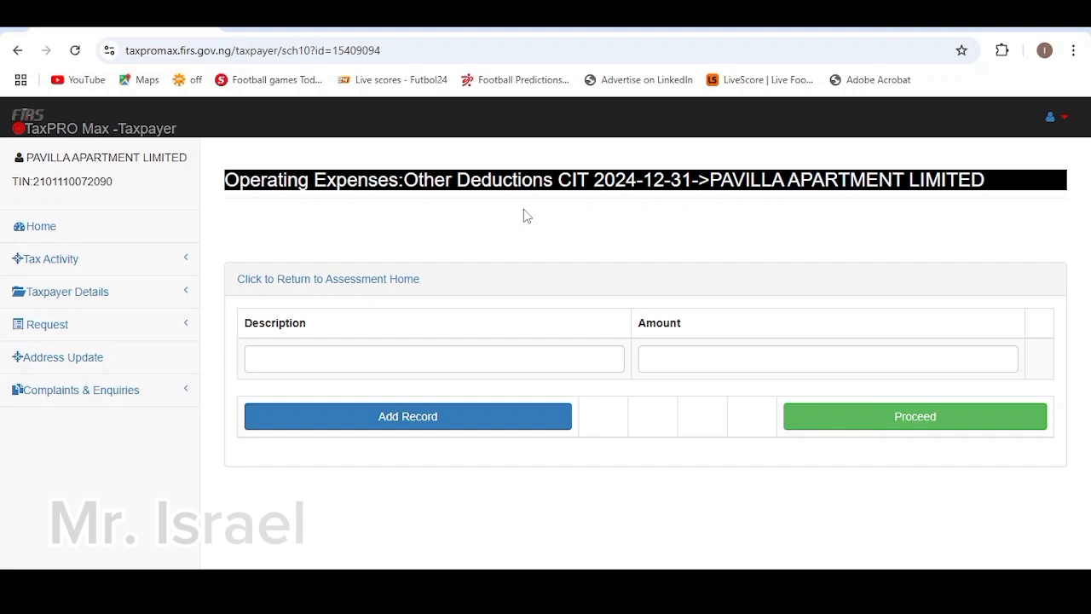
{"action": "left_click", "coordinate": [285, 357]}
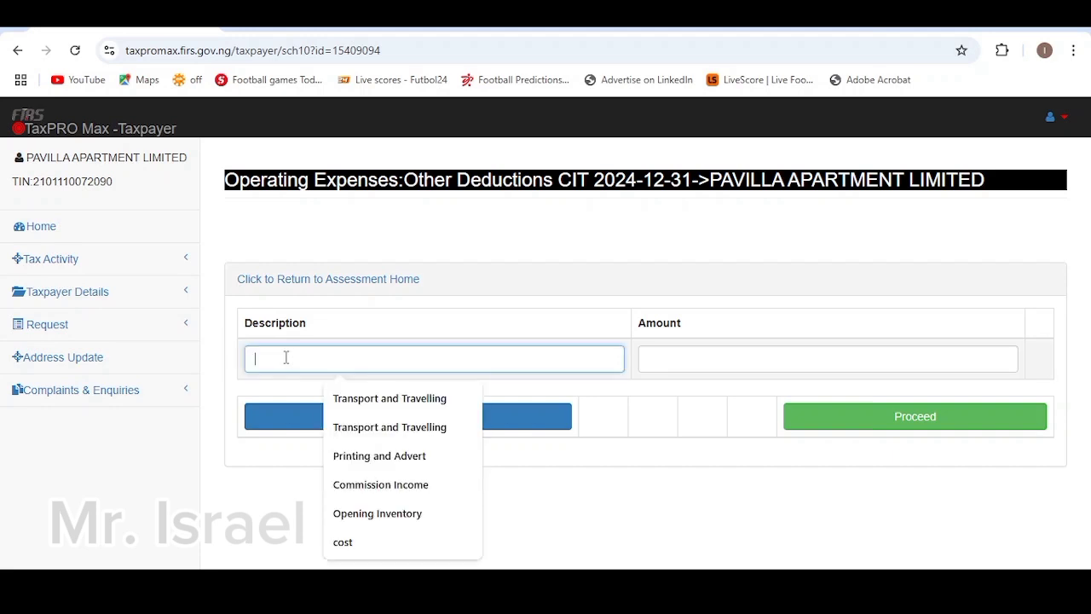
{"action": "left_click", "coordinate": [360, 401]}
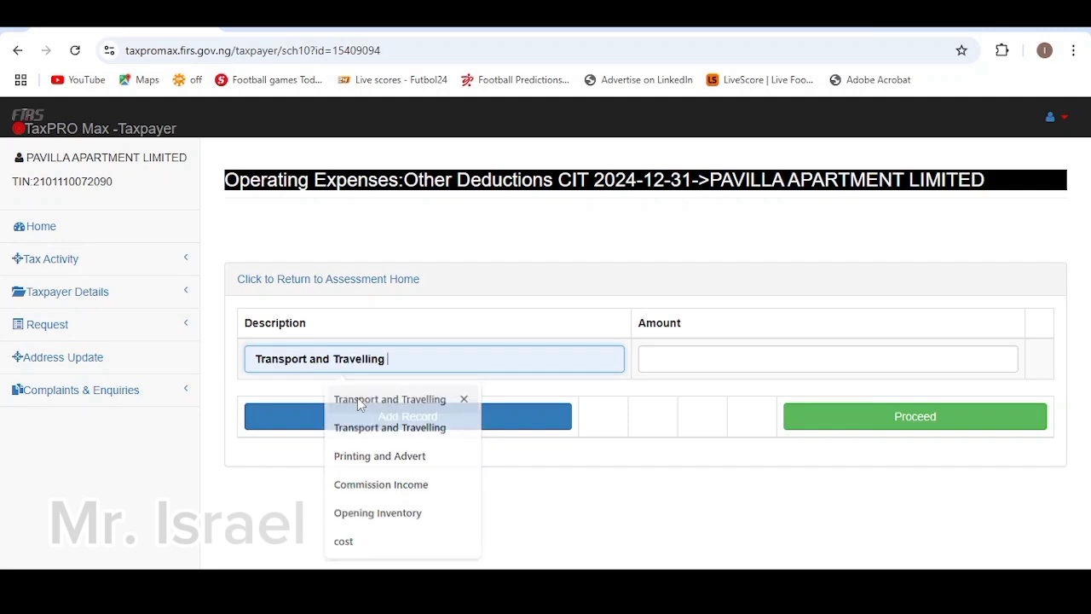
{"action": "left_click", "coordinate": [674, 359]}
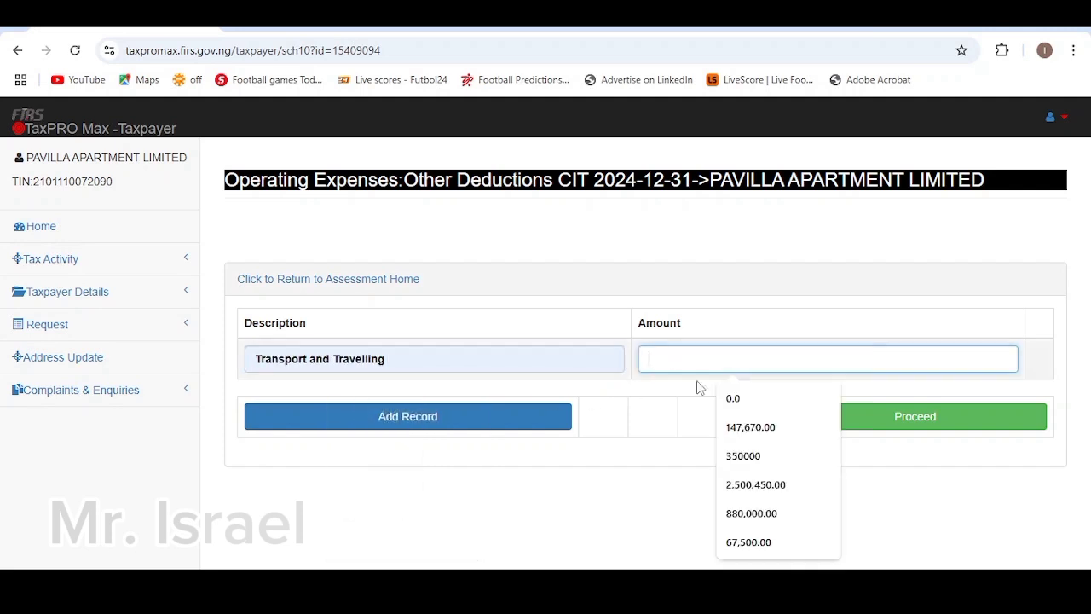
{"action": "left_click", "coordinate": [748, 457]}
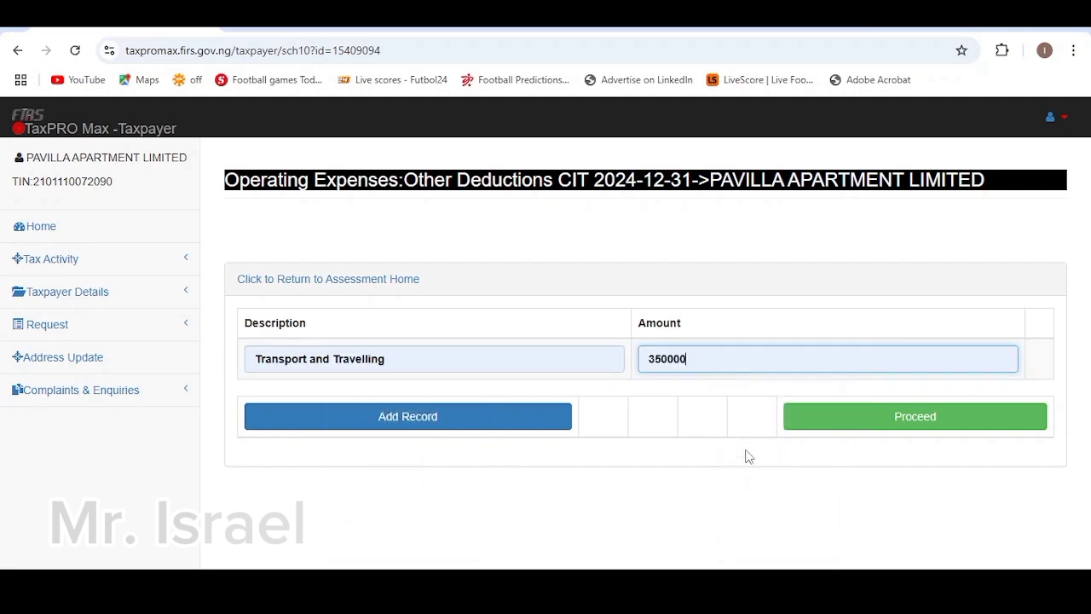
{"action": "left_click", "coordinate": [526, 417]}
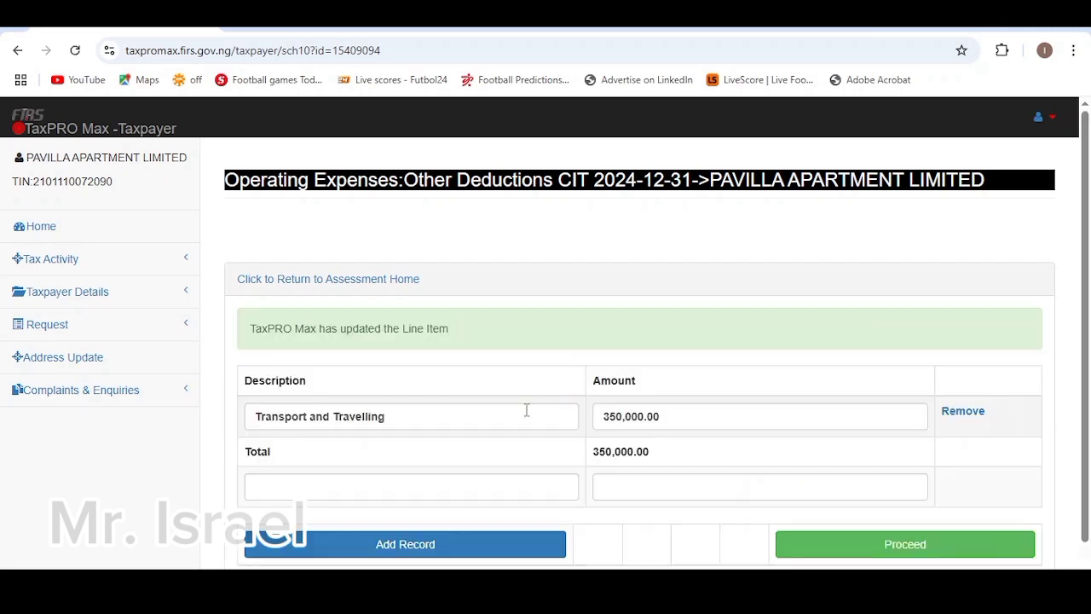
{"action": "scroll", "coordinate": [407, 431], "scroll_direction": "down", "scroll_amount": 1}
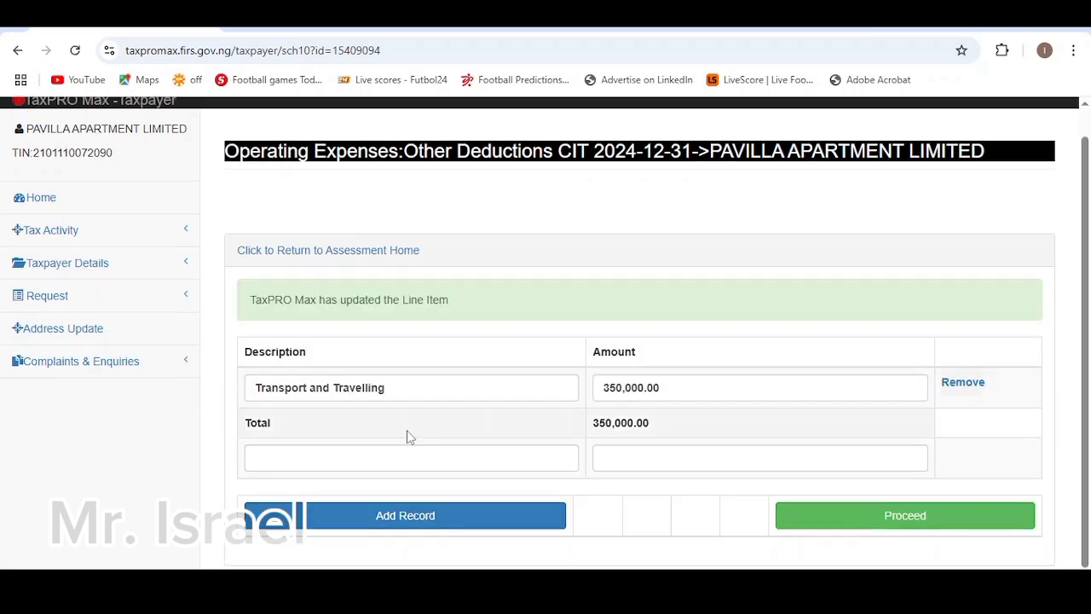
Add a Printing and Advert record with an amount of 880,000.00 to the Other Deductions schedule.
{"action": "left_click", "coordinate": [420, 454]}
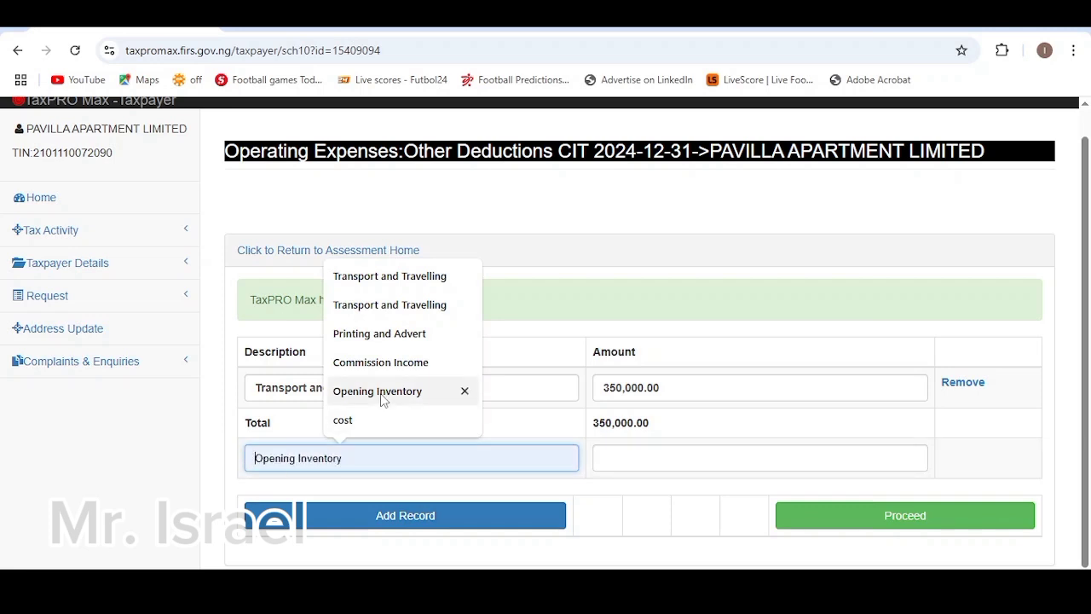
{"action": "left_click", "coordinate": [375, 335]}
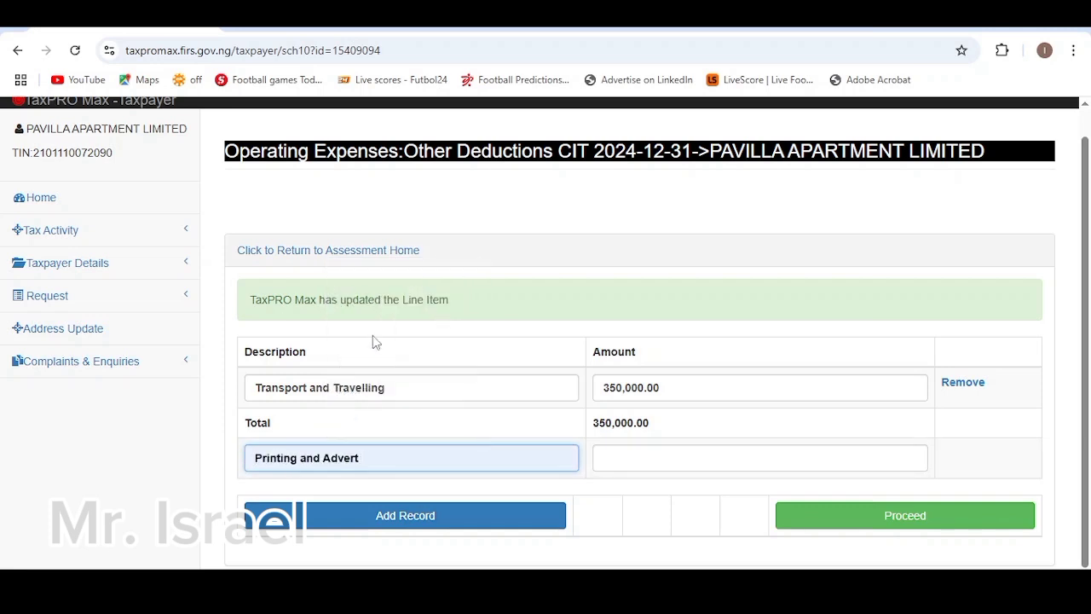
{"action": "left_click", "coordinate": [639, 463]}
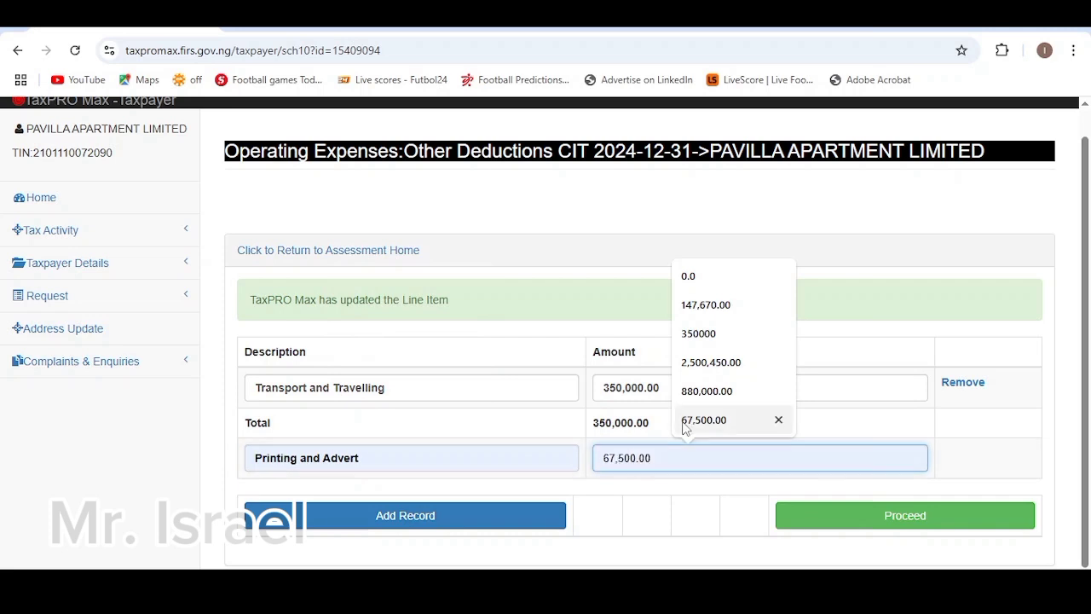
{"action": "left_click", "coordinate": [703, 392]}
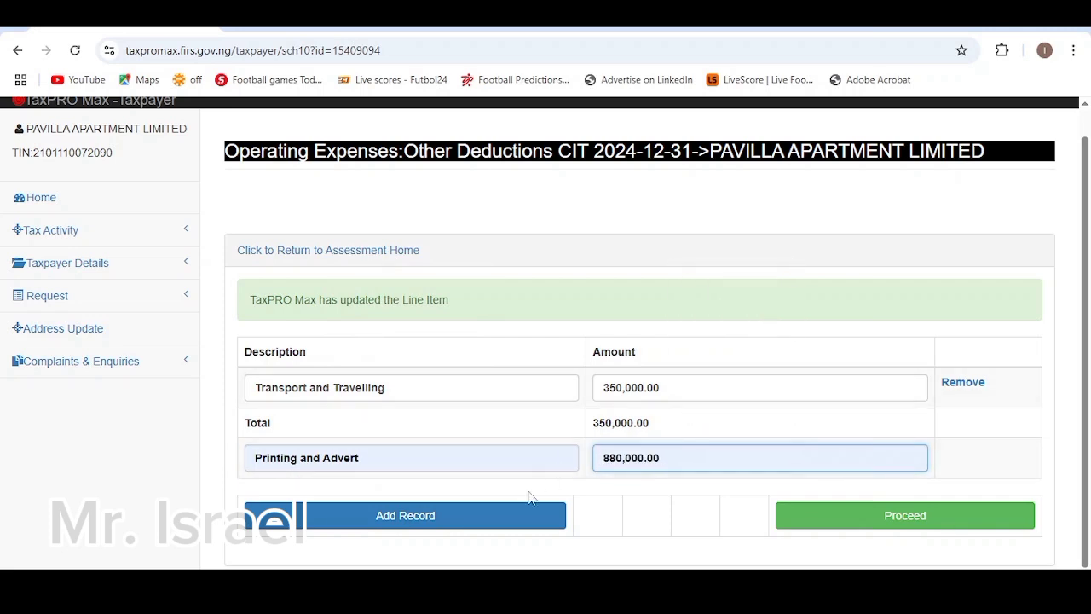
{"action": "left_click", "coordinate": [504, 520]}
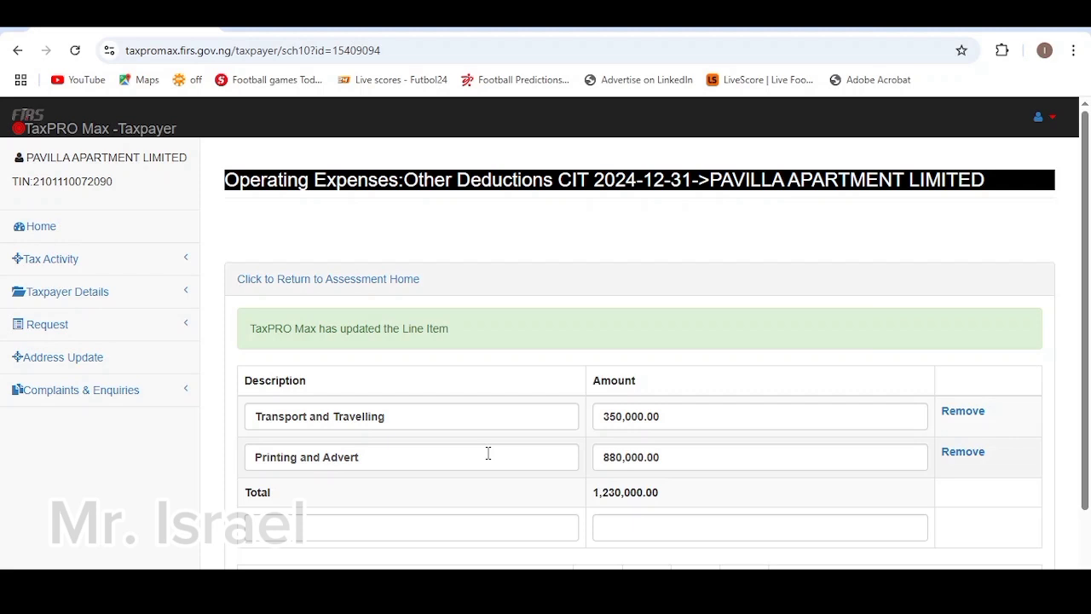
Remove the Printing and Advert and Transport and Travelling records and proceed to the Operating Expenses summary.
{"action": "left_click", "coordinate": [962, 452]}
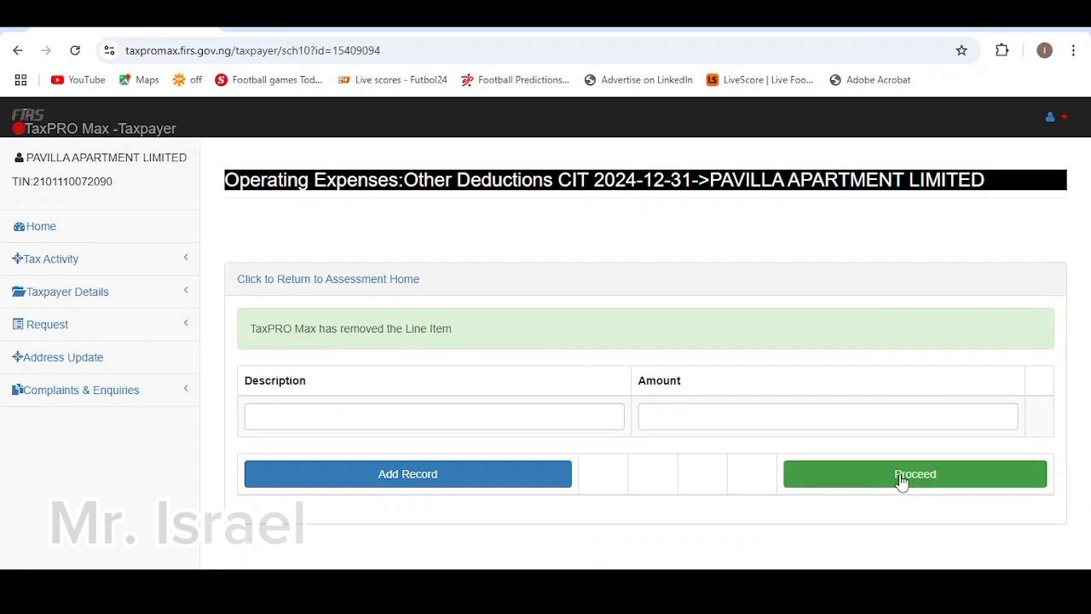
{"action": "left_click", "coordinate": [903, 482]}
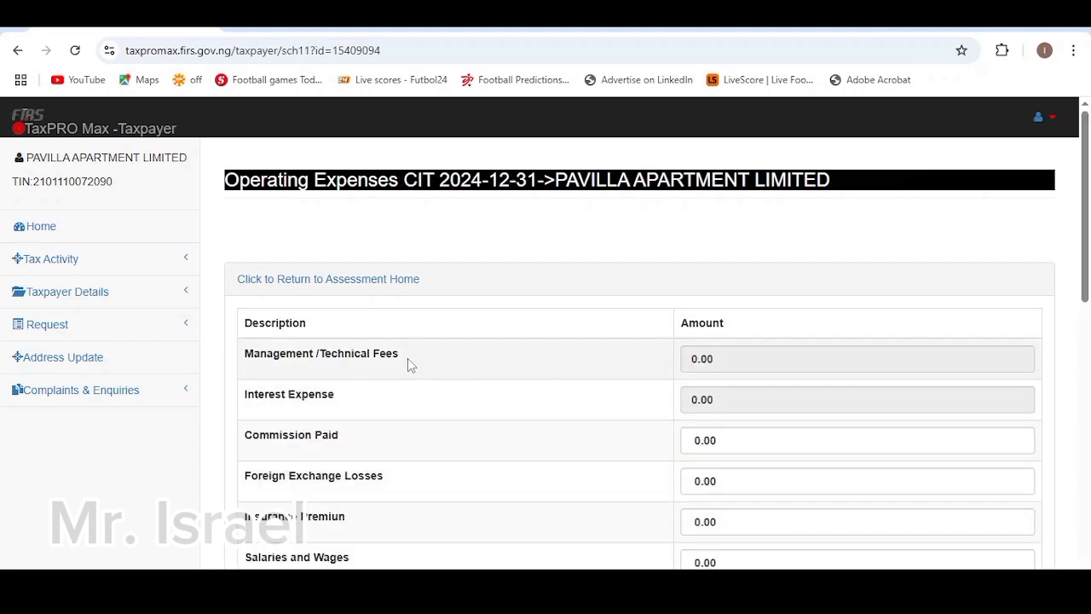
Set the Salaries and Wages amount in the Operating Expenses summary to 900,000.
{"action": "scroll", "coordinate": [459, 406], "scroll_direction": "down", "scroll_amount": 4}
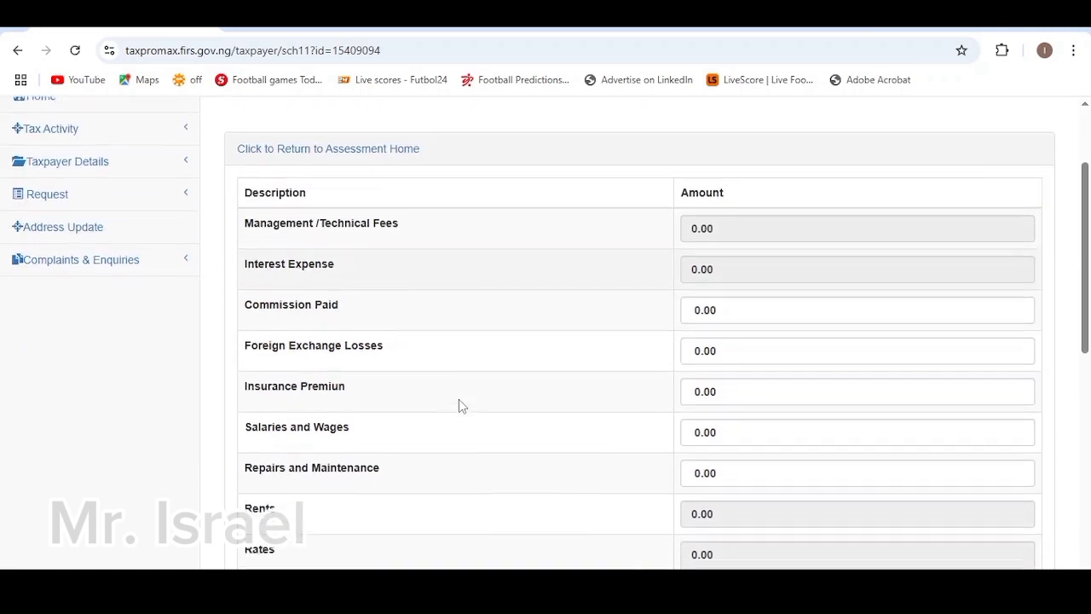
{"action": "scroll", "coordinate": [458, 406], "scroll_direction": "up", "scroll_amount": 1}
{"action": "scroll", "coordinate": [459, 406], "scroll_direction": "up", "scroll_amount": 3}
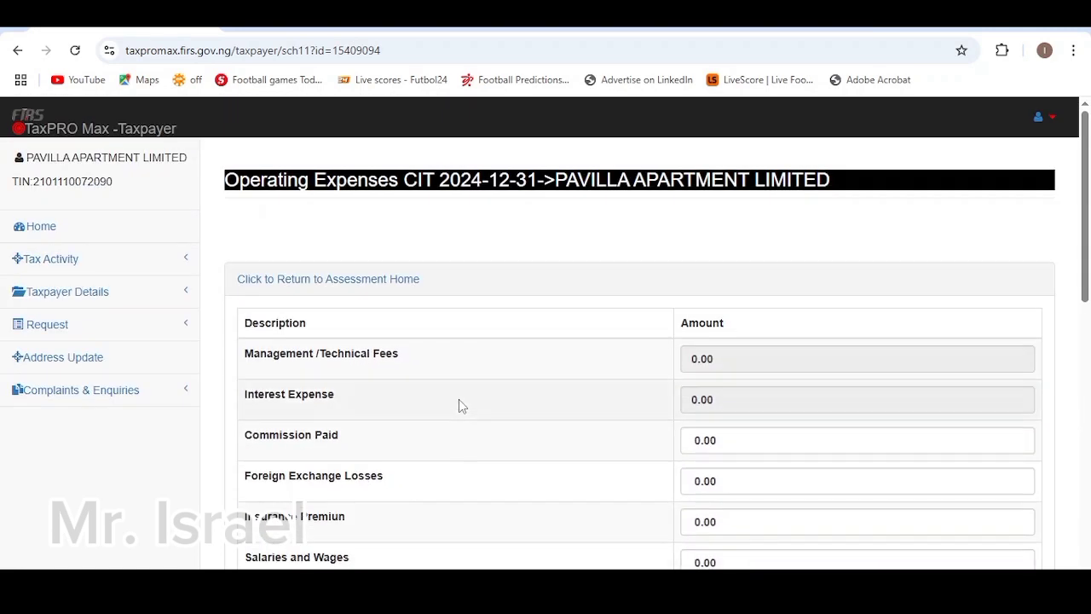
{"action": "scroll", "coordinate": [432, 407], "scroll_direction": "down", "scroll_amount": 2}
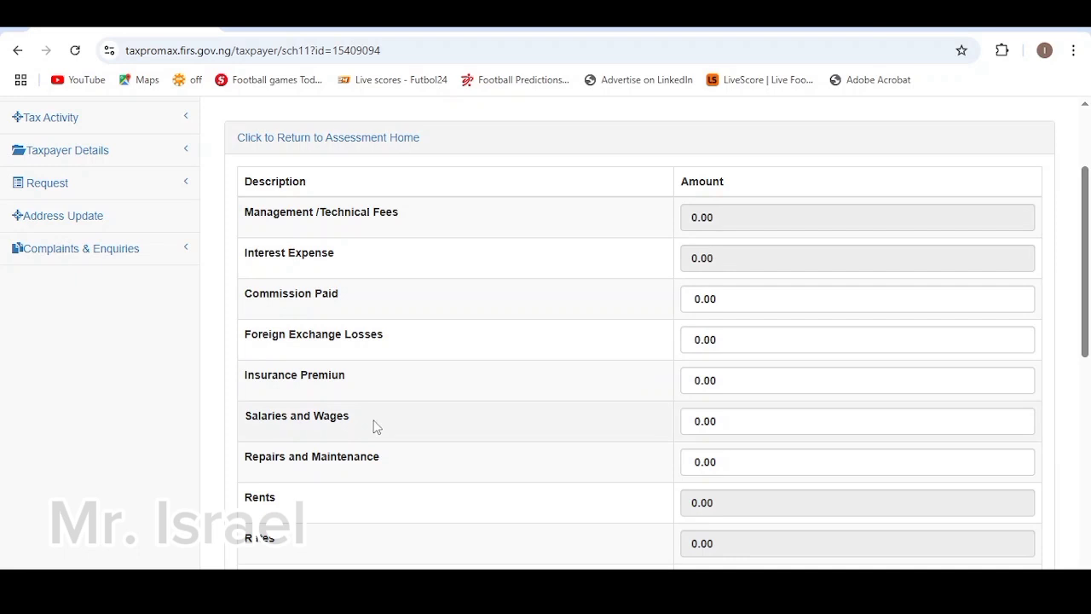
{"action": "left_click", "coordinate": [727, 425]}
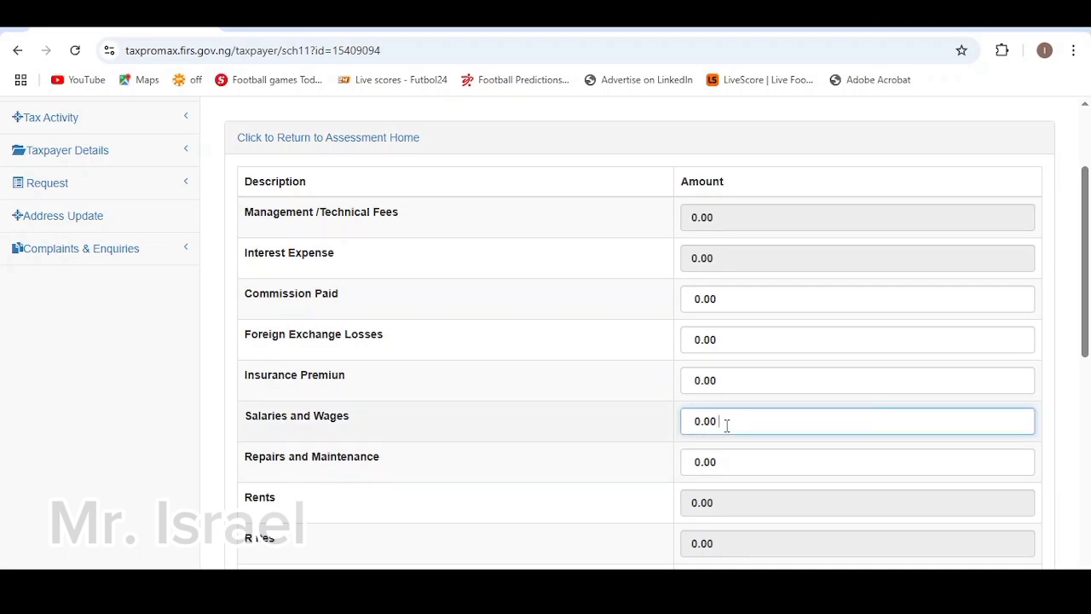
{"action": "key", "text": "BackSpace"}
{"action": "key", "text": "BackSpace"}
{"action": "key", "text": "BackSpace"}
{"action": "key", "text": "BackSpace"}
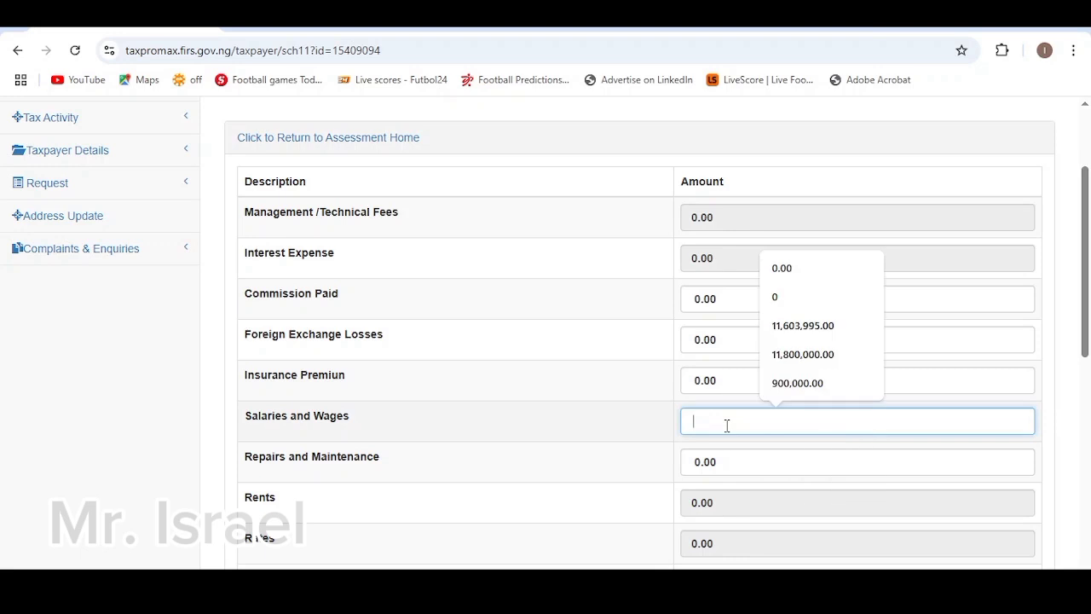
{"action": "left_click", "coordinate": [793, 385]}
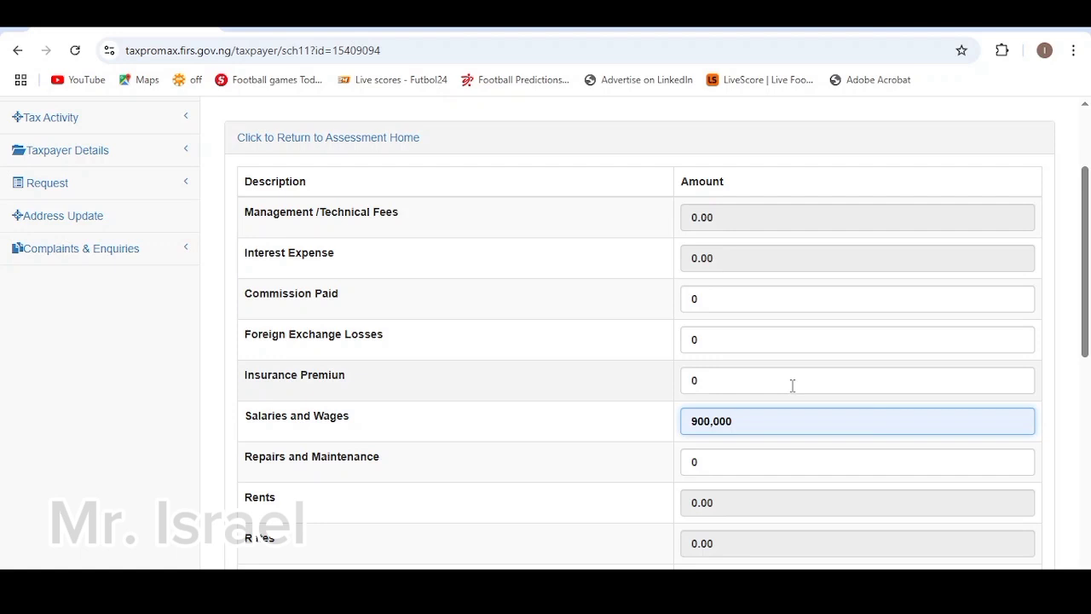
{"action": "left_click", "coordinate": [727, 266]}
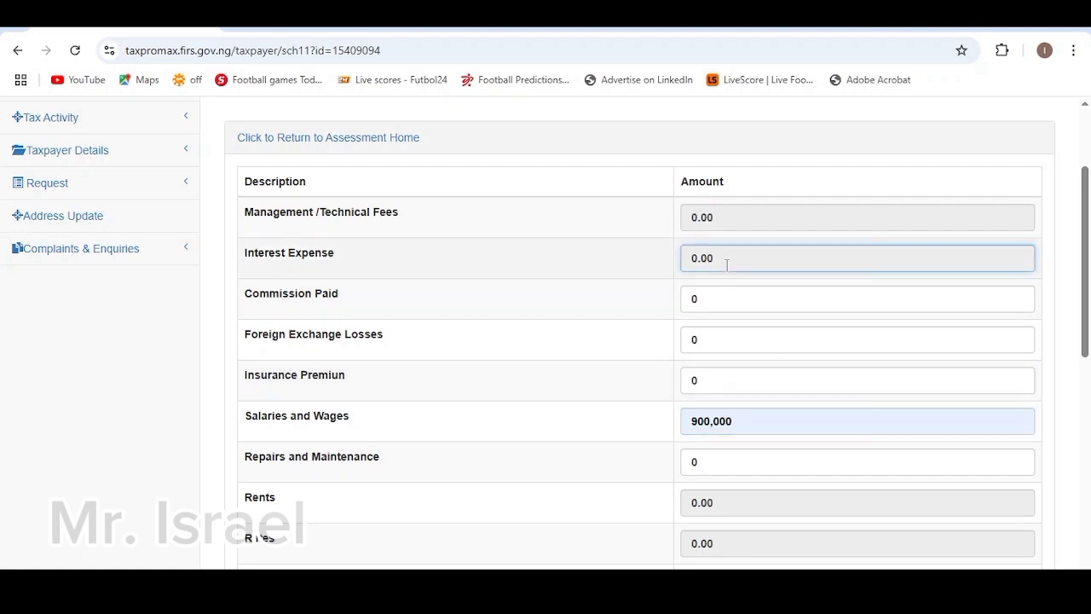
{"action": "double_click", "coordinate": [727, 265]}
{"action": "left_click", "coordinate": [720, 223]}
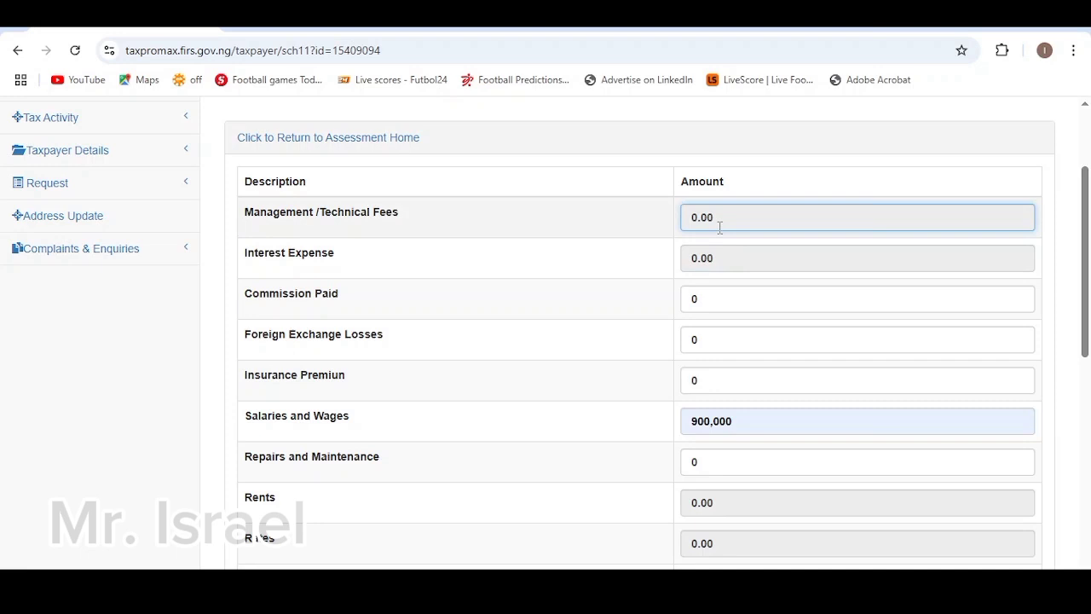
{"action": "left_click", "coordinate": [722, 303]}
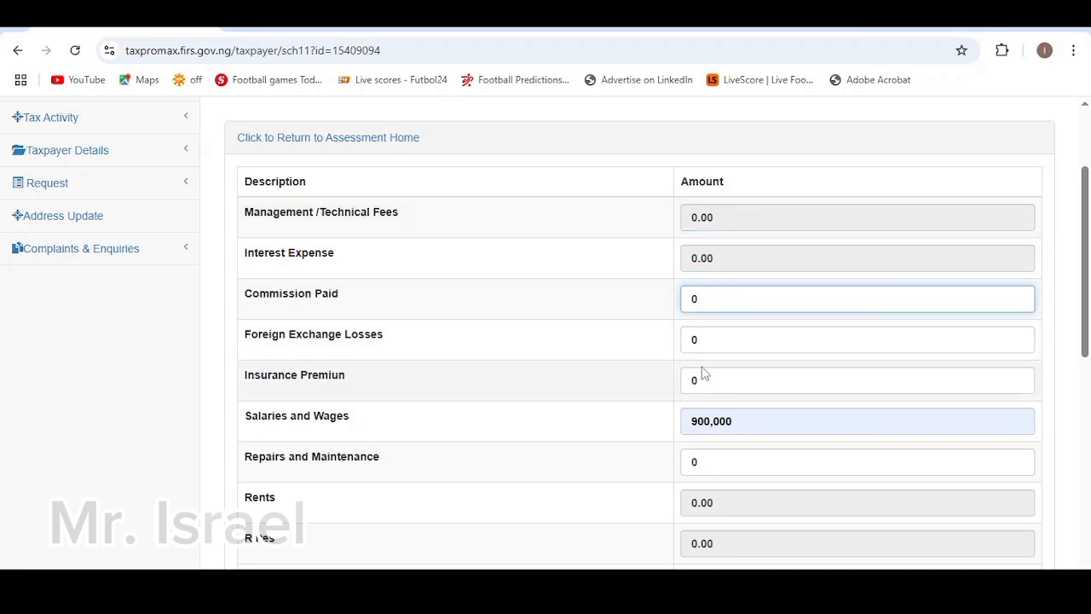
Clear the Salaries and Wages amount in the Operating Expenses summary.
{"action": "left_click", "coordinate": [748, 419]}
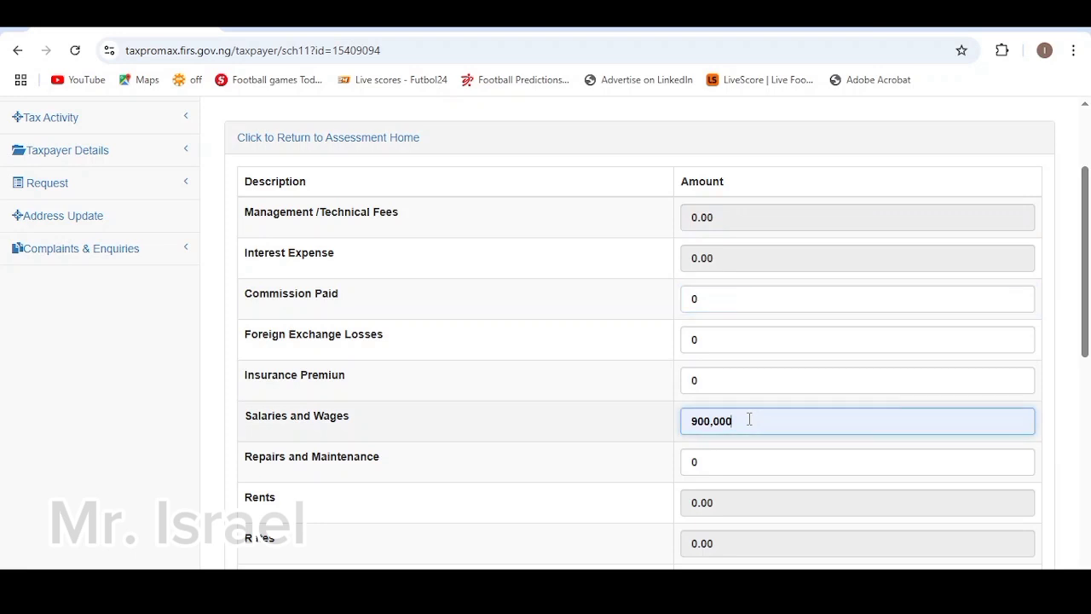
{"action": "key", "text": "BackSpace"}
{"action": "key", "text": "BackSpace"}
{"action": "key", "text": "BackSpace"}
{"action": "key", "text": "BackSpace"}
{"action": "key", "text": "BackSpace"}
{"action": "key", "text": "BackSpace"}
{"action": "key", "text": "BackSpace"}
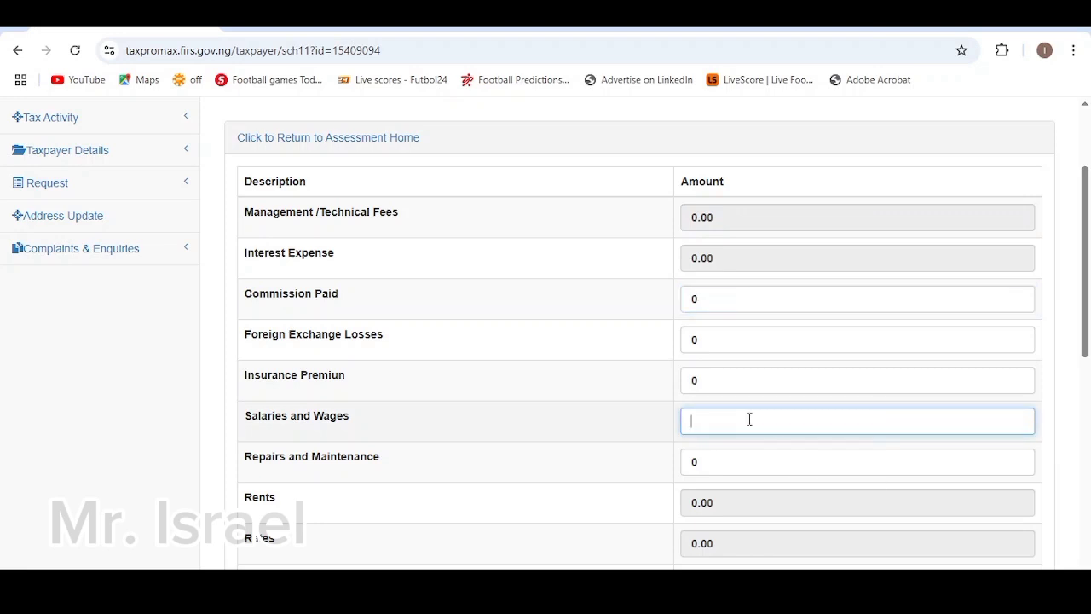
Review the remaining expense lines from Repairs and Maintenance to Total Operating Expenses and proceed to Current Liabilities.
{"action": "scroll", "coordinate": [468, 463], "scroll_direction": "down", "scroll_amount": 2}
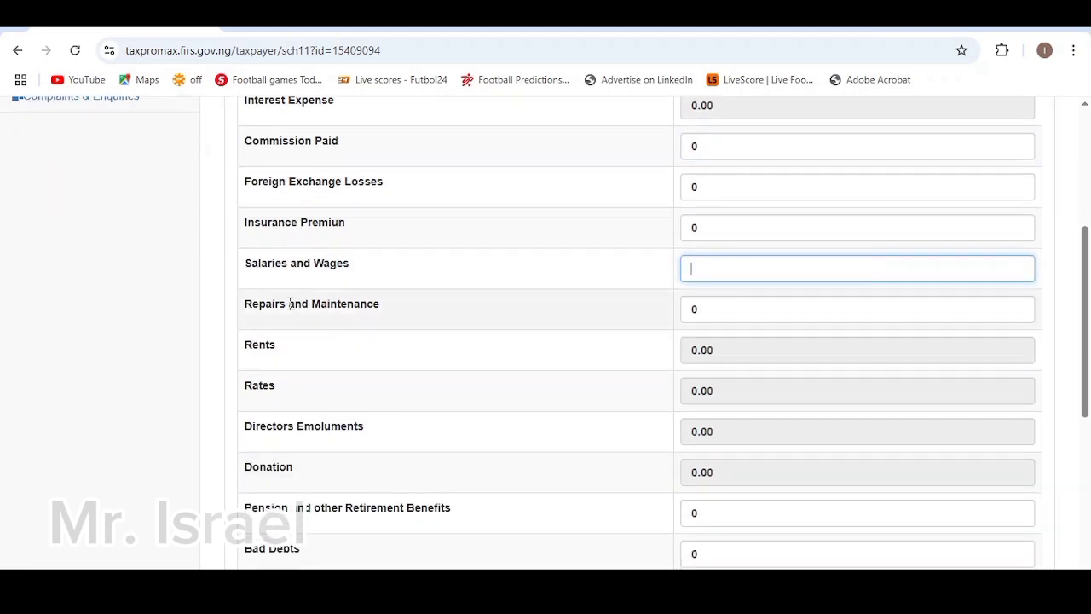
{"action": "left_click", "coordinate": [738, 310]}
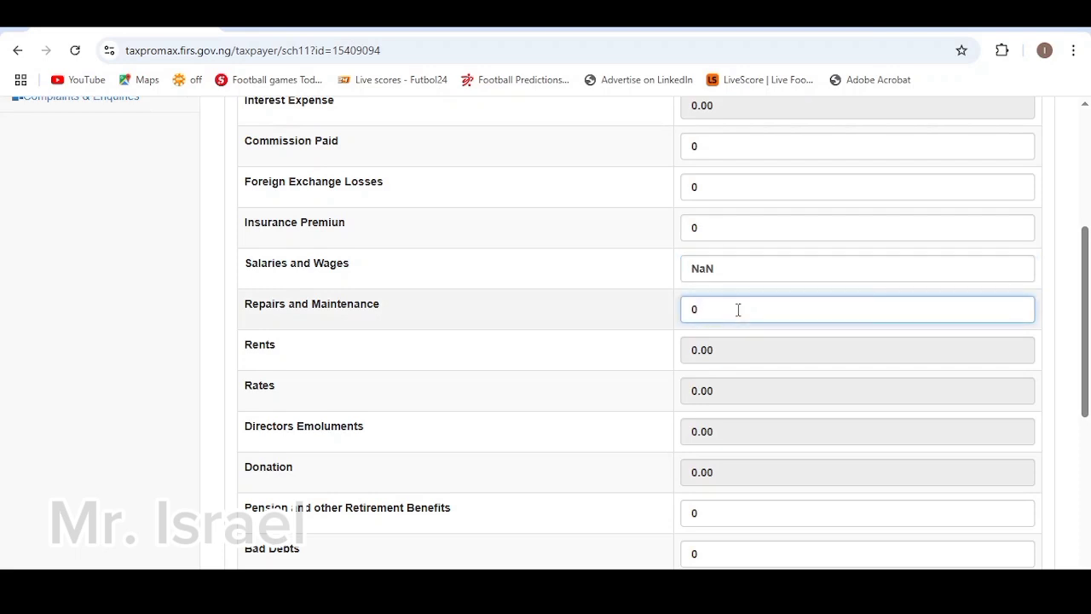
{"action": "left_click", "coordinate": [730, 353]}
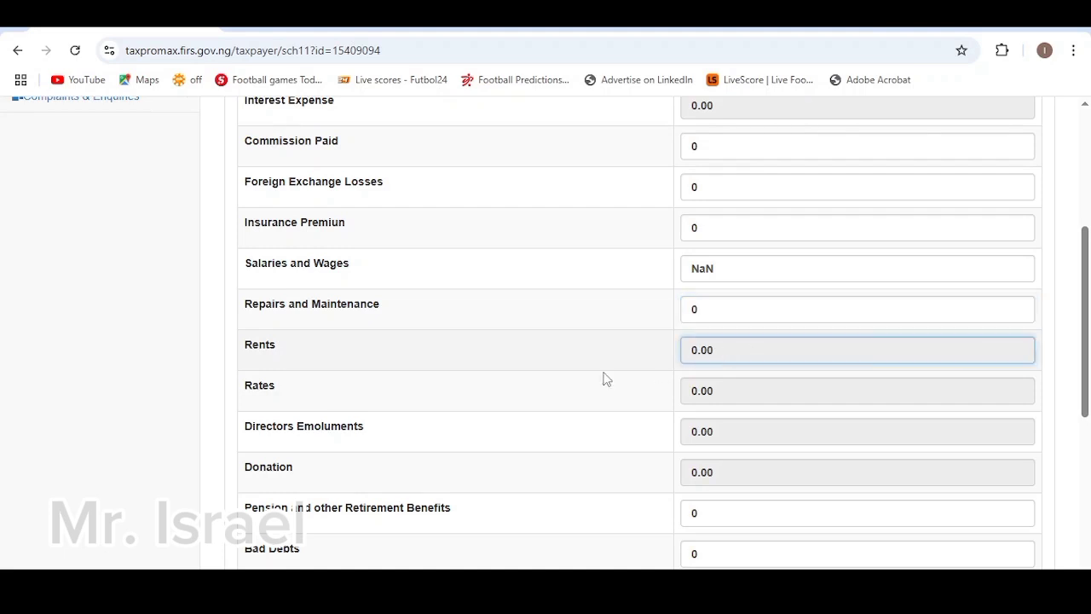
{"action": "scroll", "coordinate": [636, 409], "scroll_direction": "down", "scroll_amount": 1}
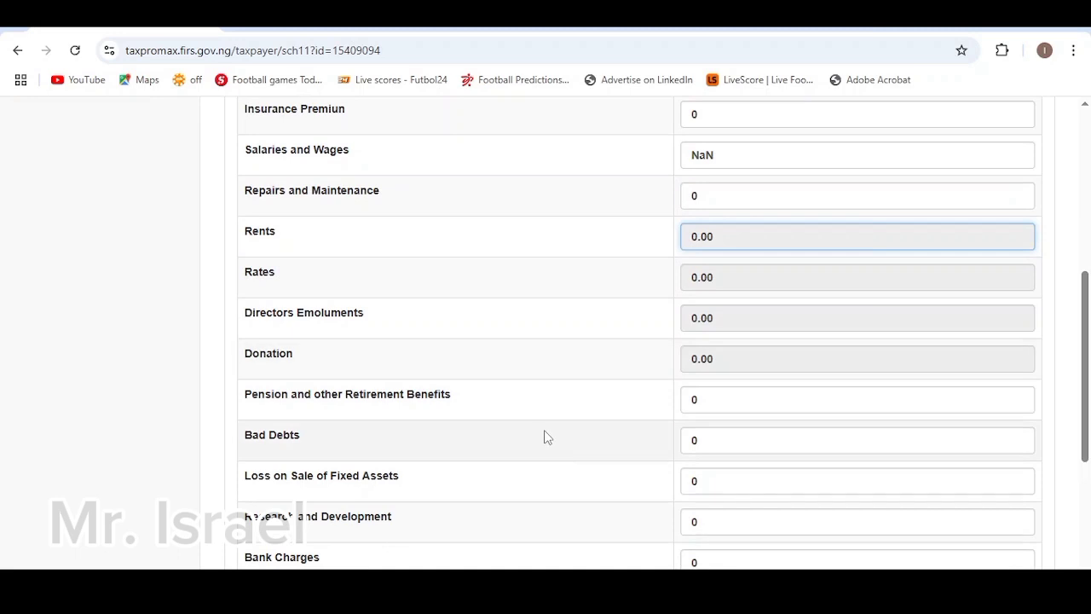
{"action": "scroll", "coordinate": [543, 436], "scroll_direction": "down", "scroll_amount": 1}
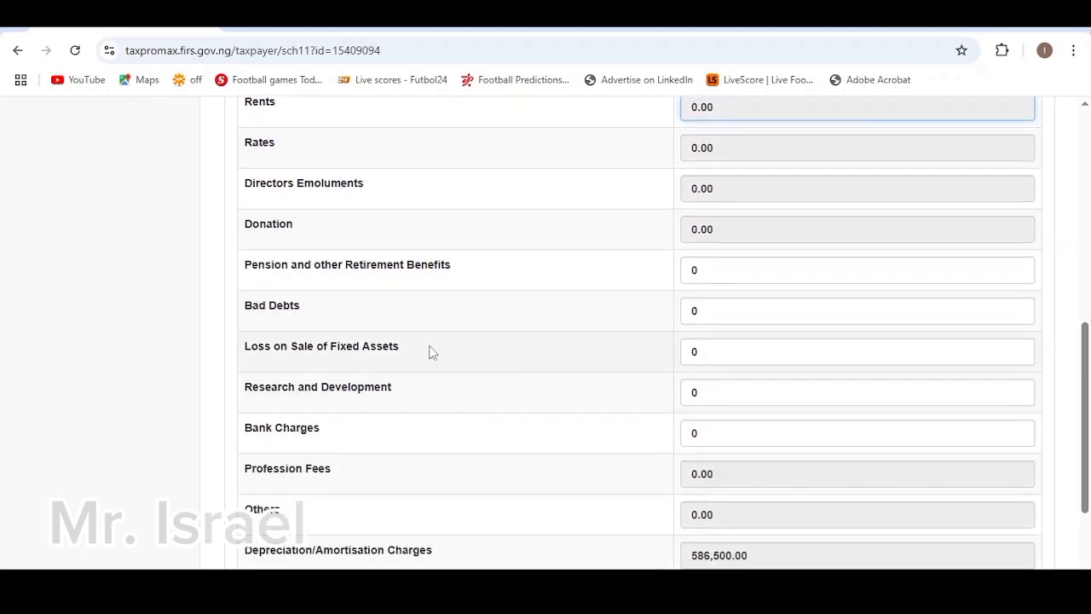
{"action": "scroll", "coordinate": [432, 350], "scroll_direction": "down", "scroll_amount": 1}
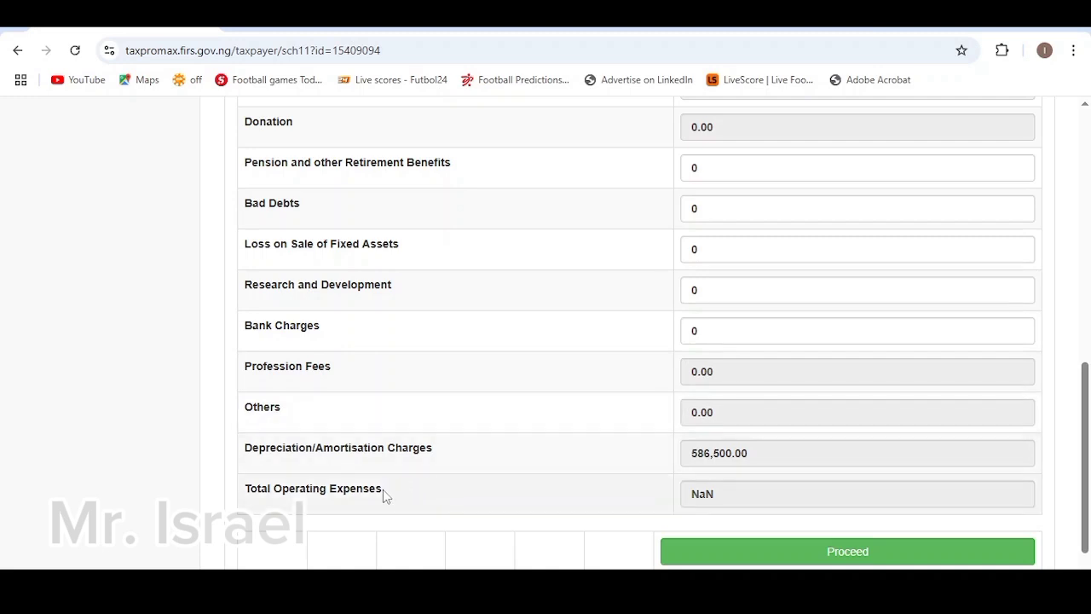
{"action": "left_click", "coordinate": [725, 501]}
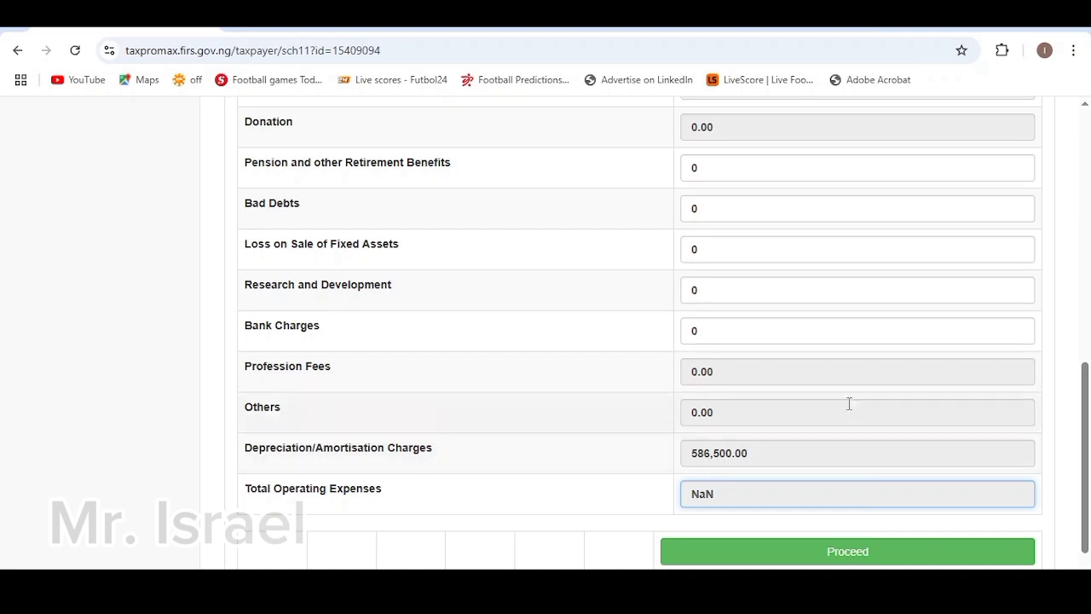
{"action": "scroll", "coordinate": [888, 393], "scroll_direction": "down", "scroll_amount": 1}
{"action": "left_click", "coordinate": [827, 522]}
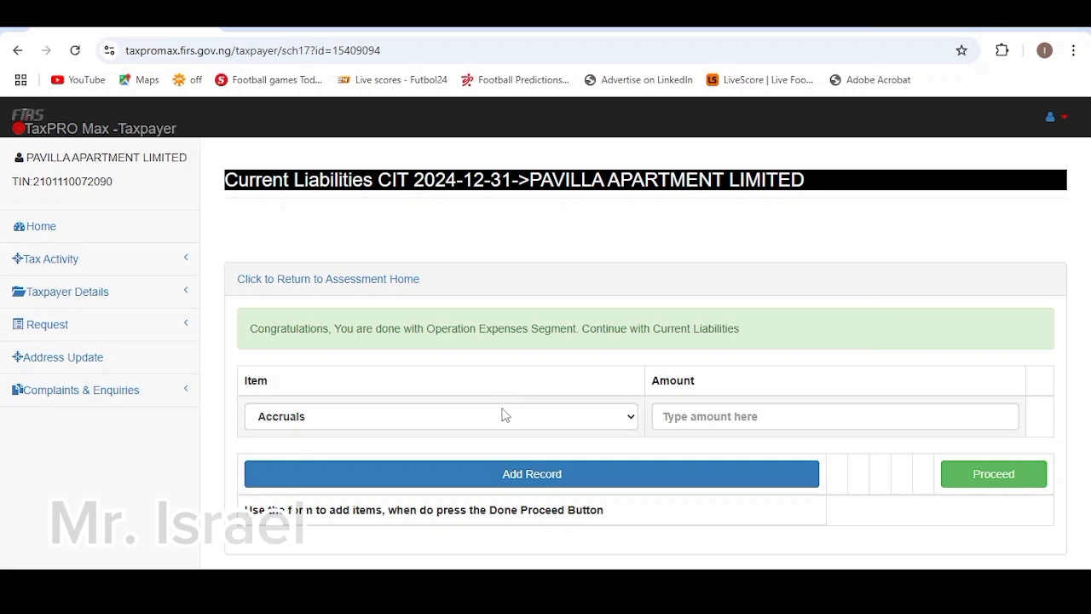
Add an Account Payable item with an amount of 827,500 to the Current Liabilities schedule.
{"action": "left_click", "coordinate": [533, 417]}
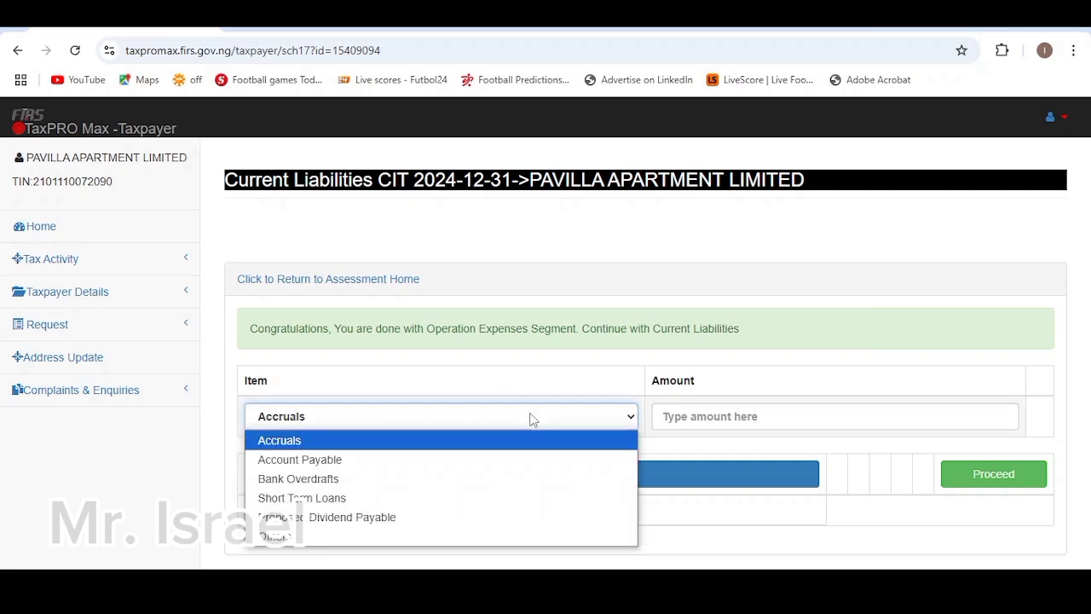
{"action": "left_click", "coordinate": [285, 463]}
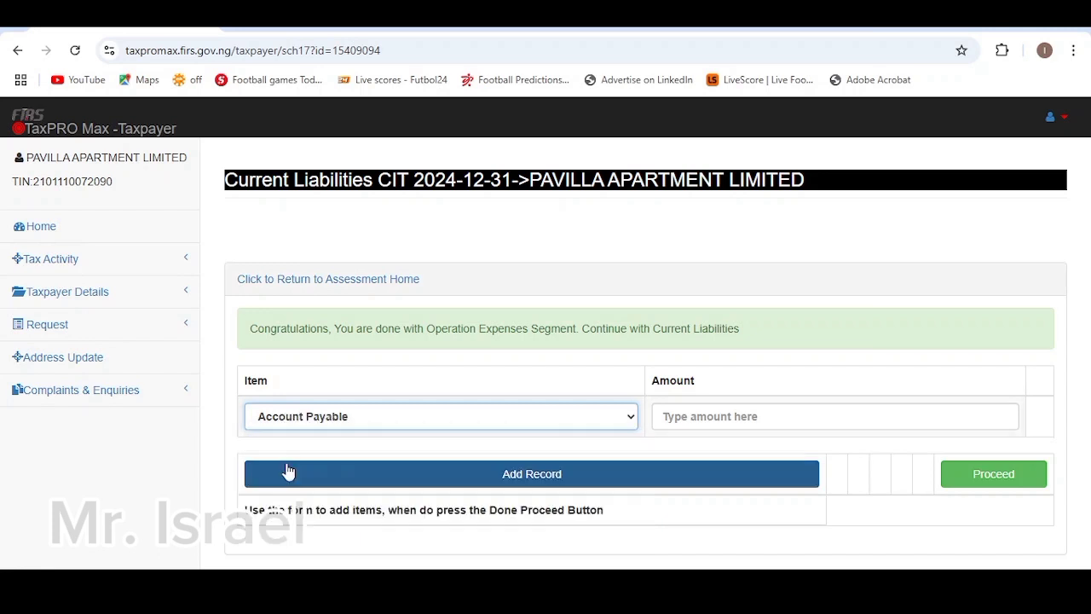
{"action": "left_click", "coordinate": [725, 416]}
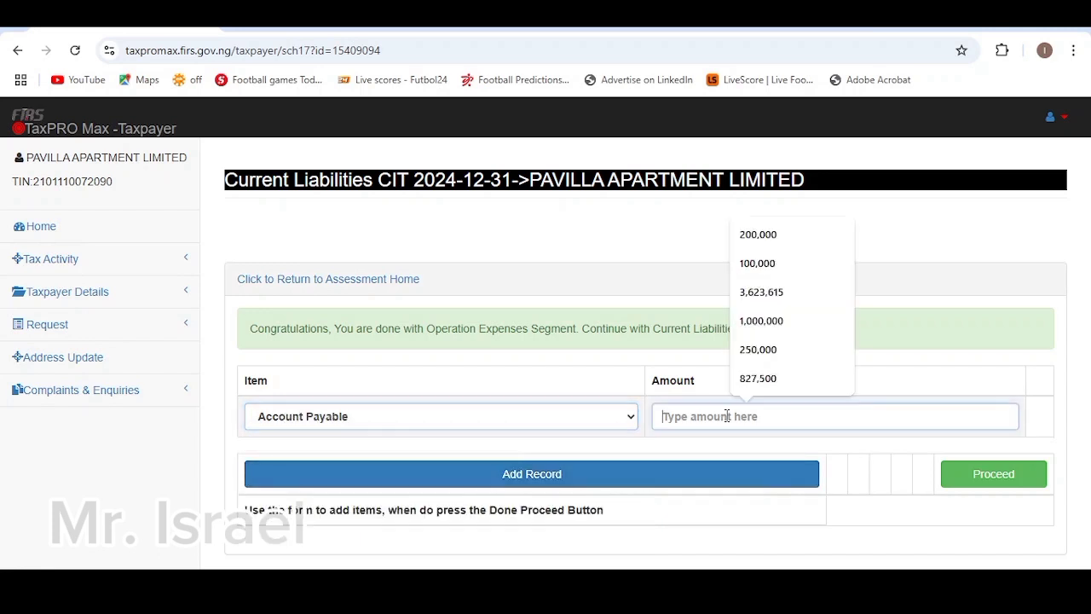
{"action": "left_click", "coordinate": [755, 378]}
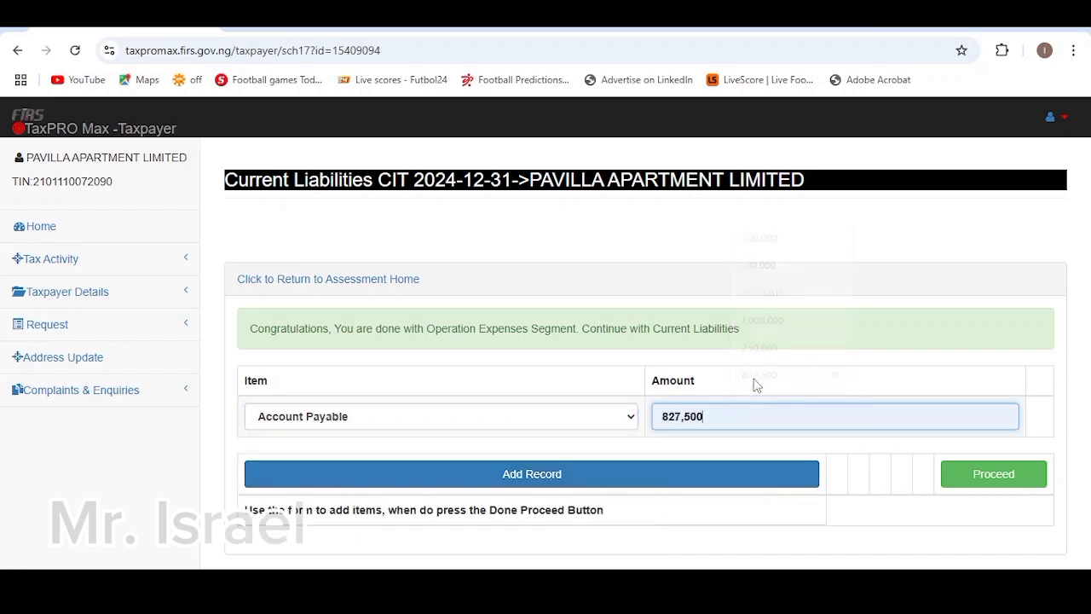
{"action": "left_click", "coordinate": [551, 491]}
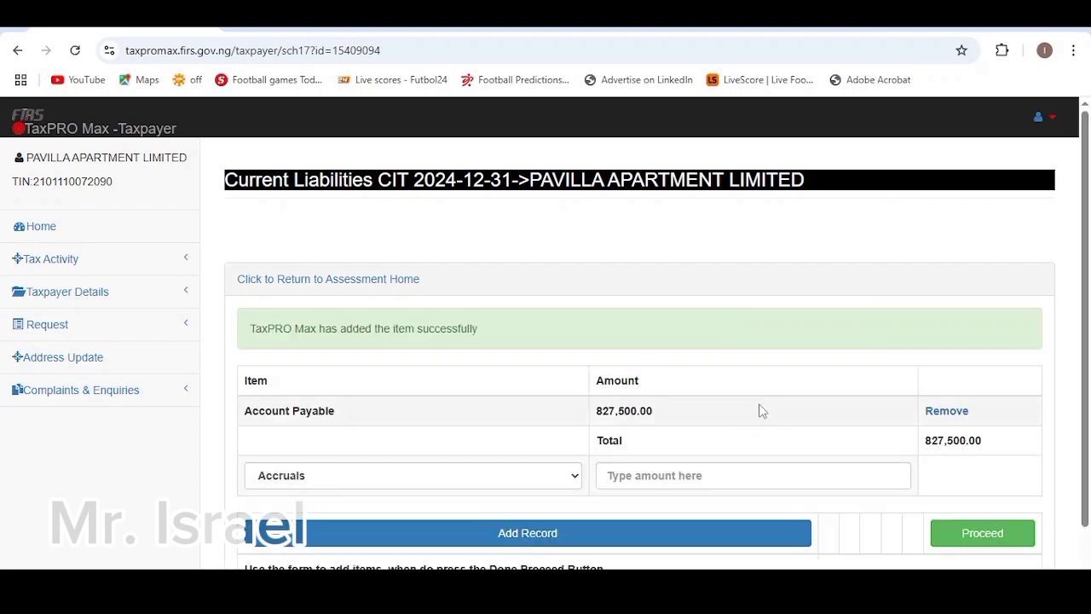
Remove the Account Payable item and proceed past Current and Long Term Liabilities to Ownership/Capital Structure.
{"action": "left_click", "coordinate": [943, 417]}
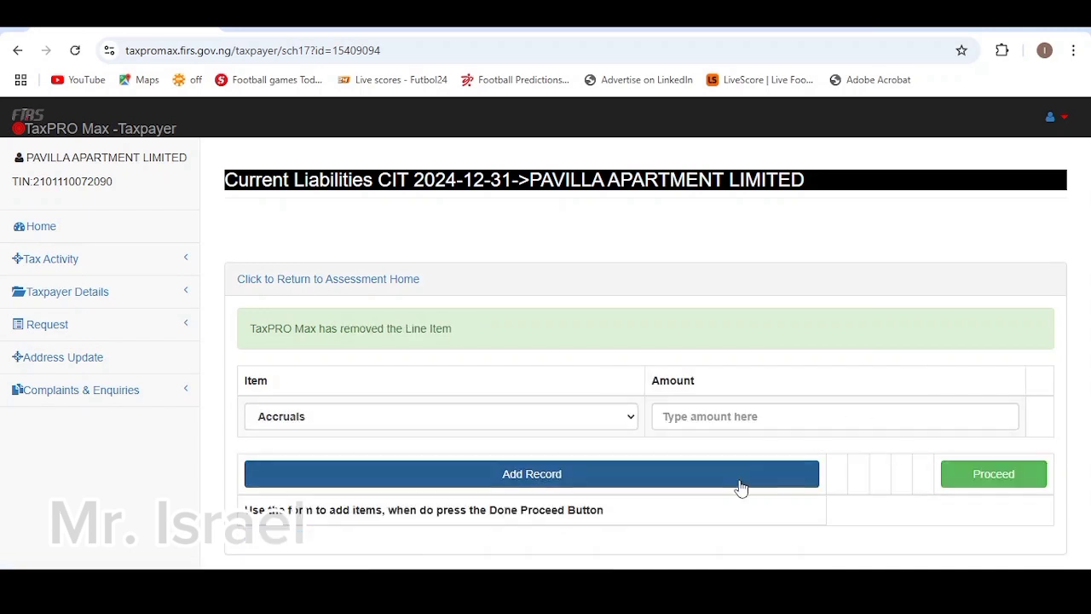
{"action": "left_click", "coordinate": [970, 476]}
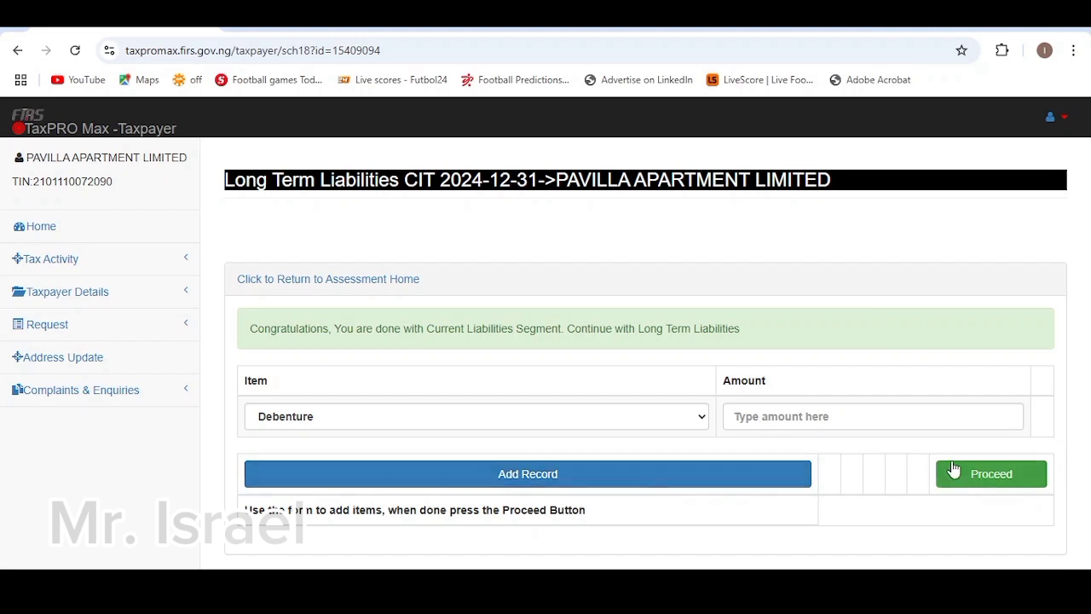
{"action": "left_click", "coordinate": [963, 472]}
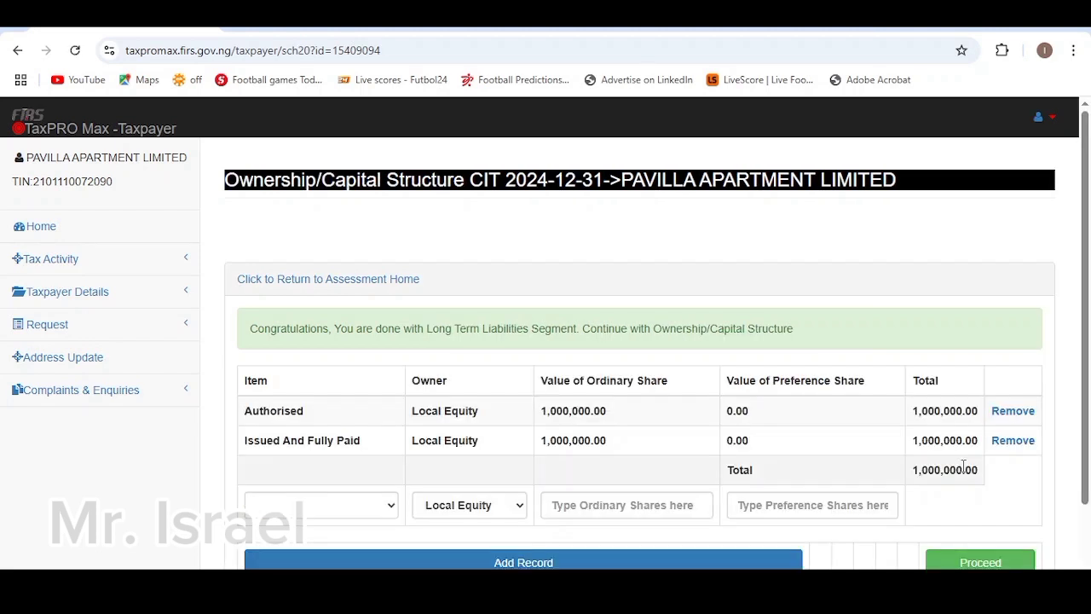
{"action": "scroll", "coordinate": [800, 432], "scroll_direction": "down", "scroll_amount": 1}
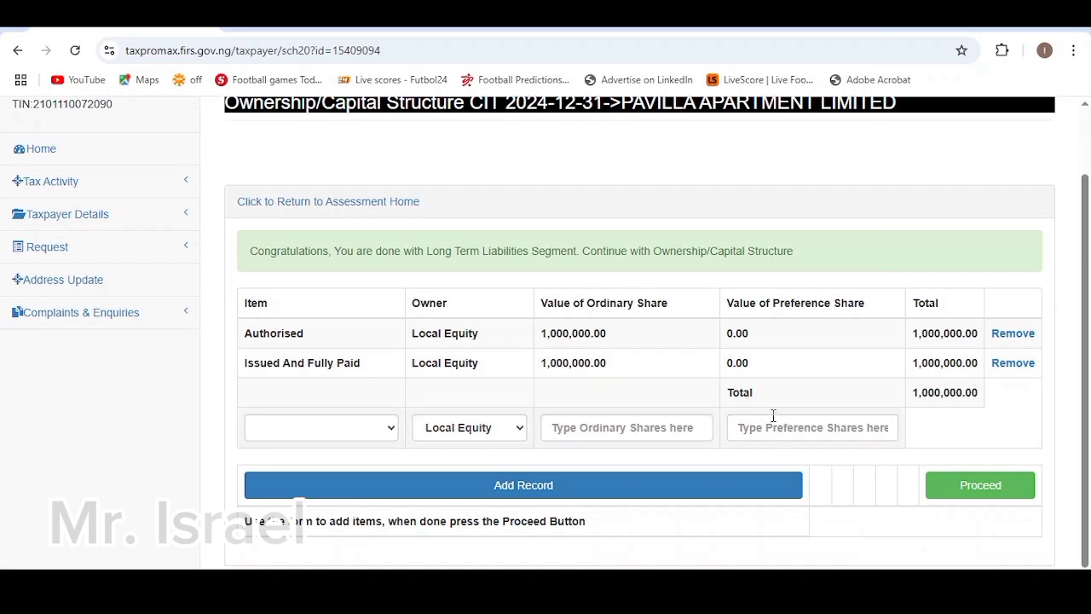
Remove the existing Authorised and Issued And Fully Paid share records from the Ownership/Capital Structure schedule.
{"action": "left_click", "coordinate": [1008, 339]}
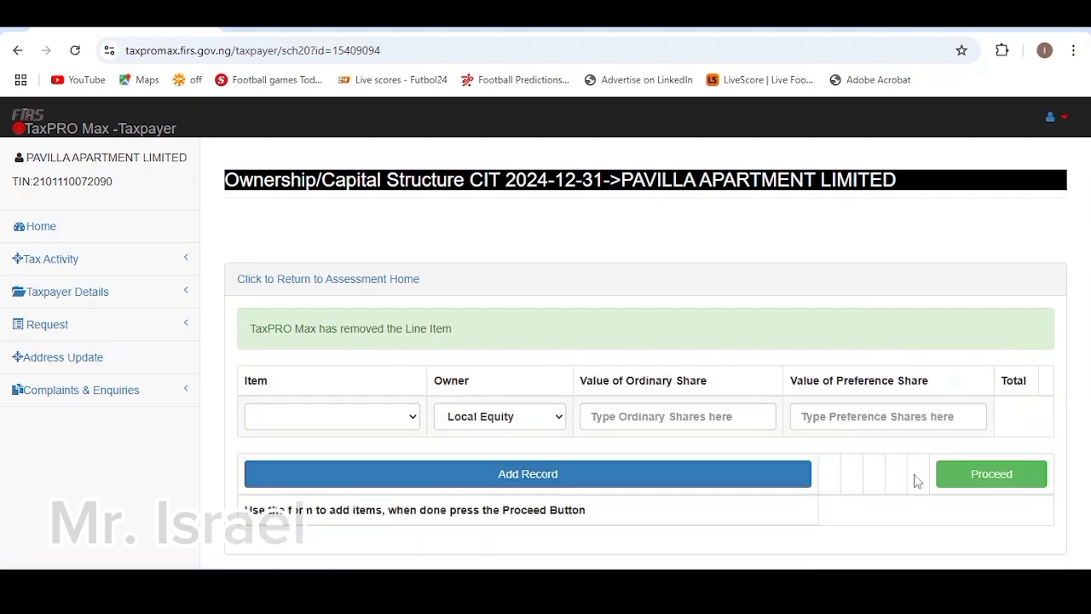
{"action": "left_click", "coordinate": [992, 478]}
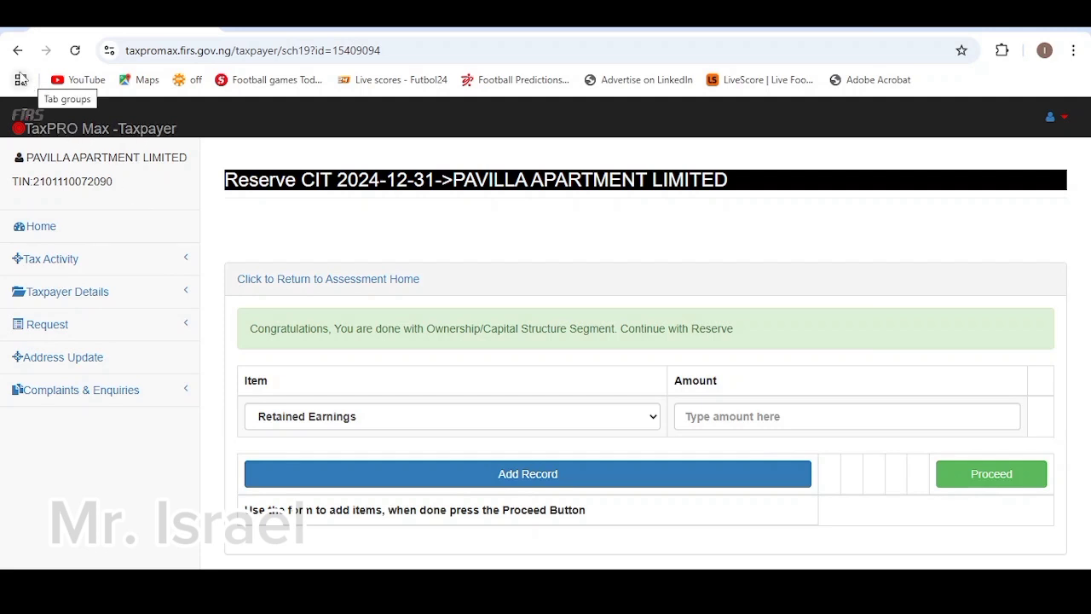
{"action": "left_click", "coordinate": [18, 51]}
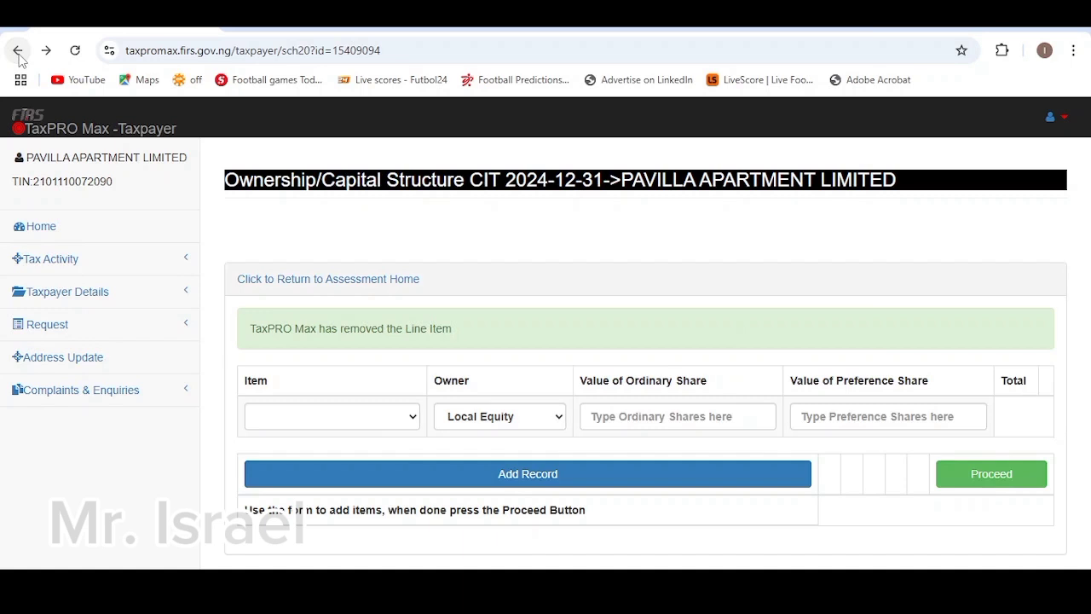
Add an Authorised record owned by Local Equity with 1,000,000 in ordinary shares to the Ownership/Capital Structure schedule.
{"action": "left_click", "coordinate": [347, 416]}
{"action": "left_click", "coordinate": [320, 462]}
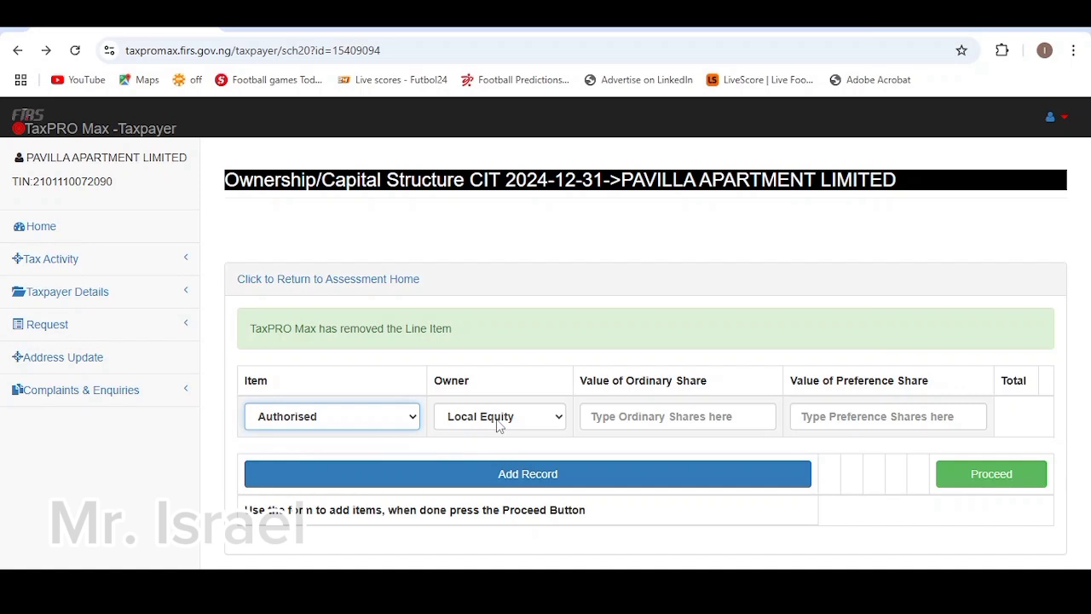
{"action": "left_click", "coordinate": [611, 422]}
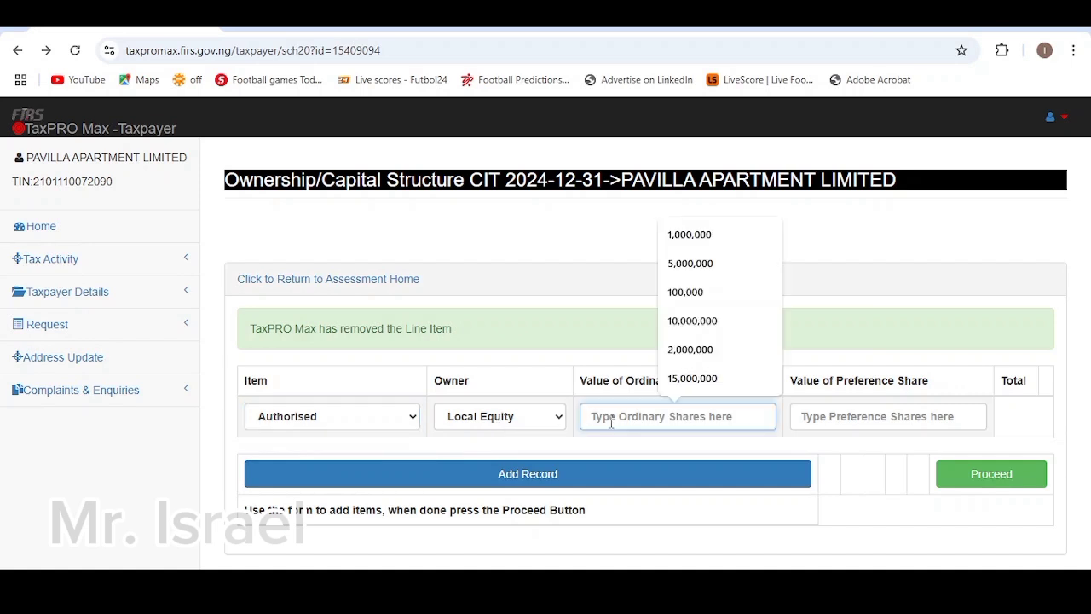
{"action": "left_click", "coordinate": [695, 243]}
{"action": "left_click", "coordinate": [557, 483]}
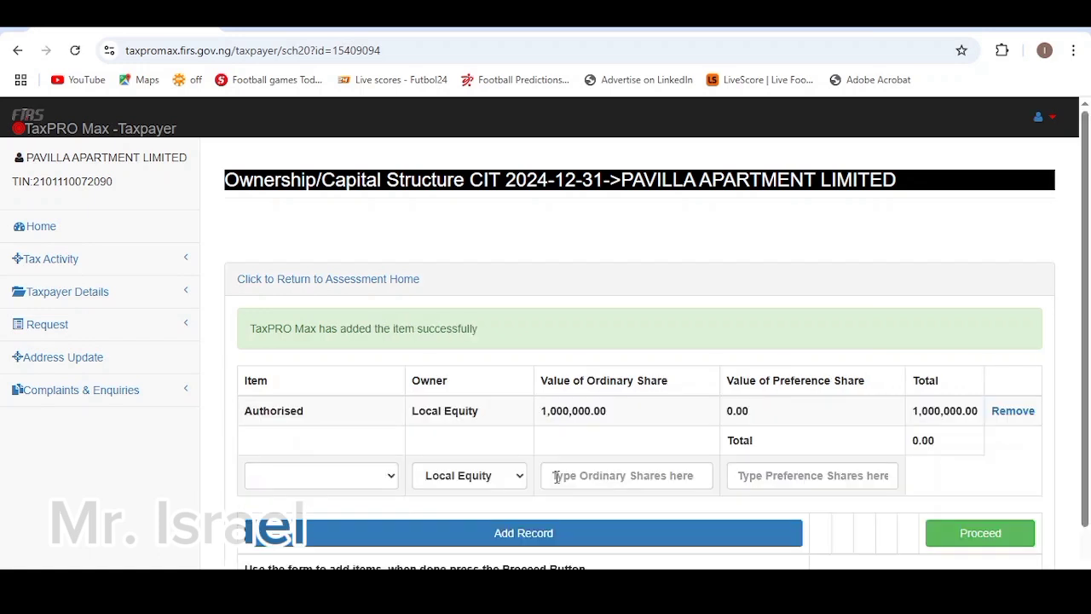
{"action": "scroll", "coordinate": [556, 478], "scroll_direction": "down", "scroll_amount": 1}
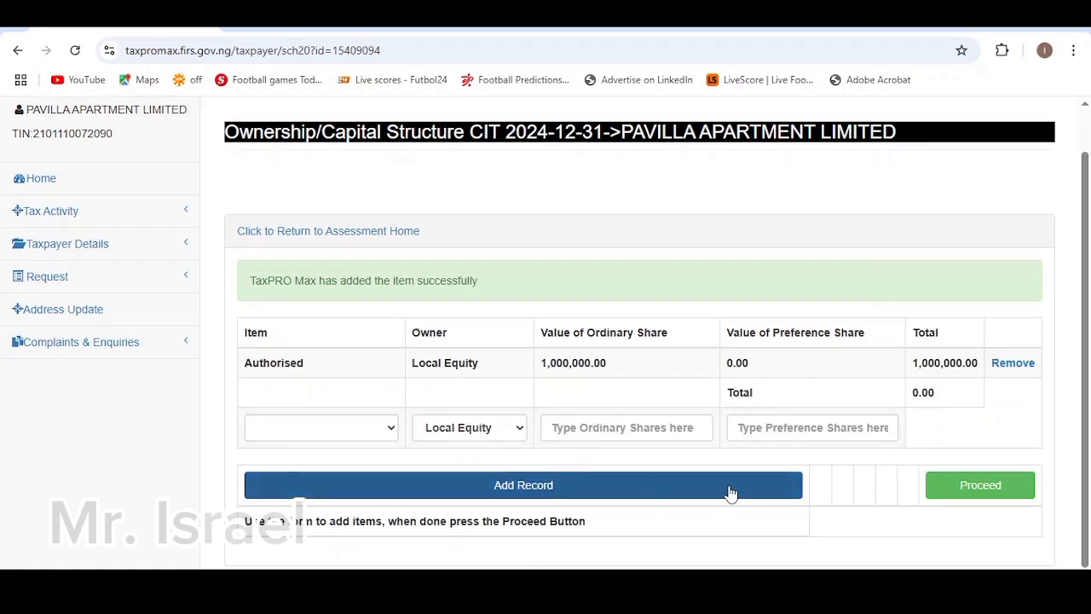
{"action": "left_click", "coordinate": [963, 489]}
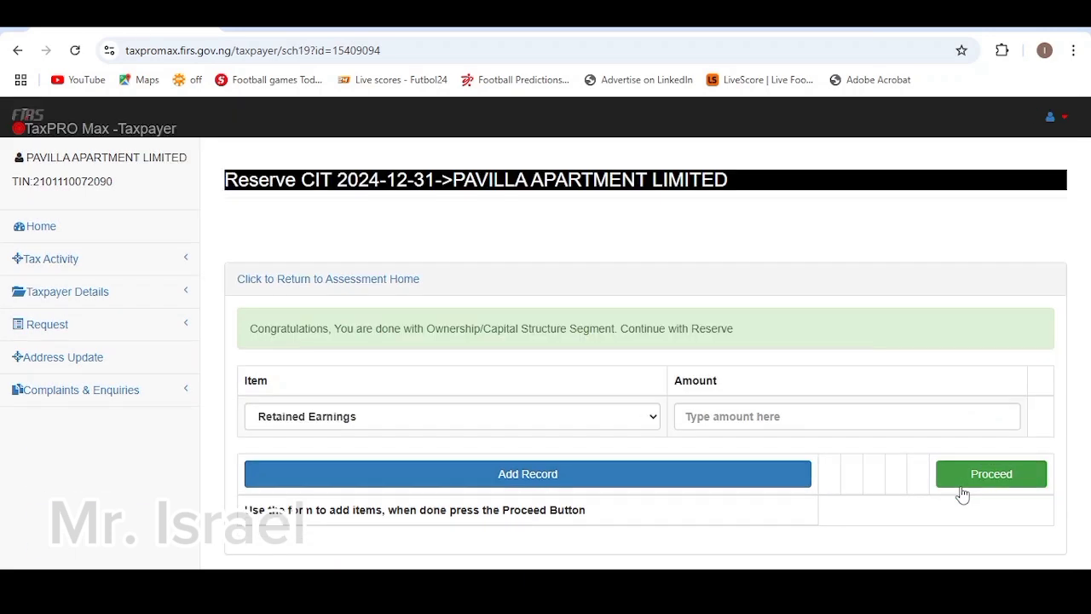
{"action": "left_click", "coordinate": [17, 51]}
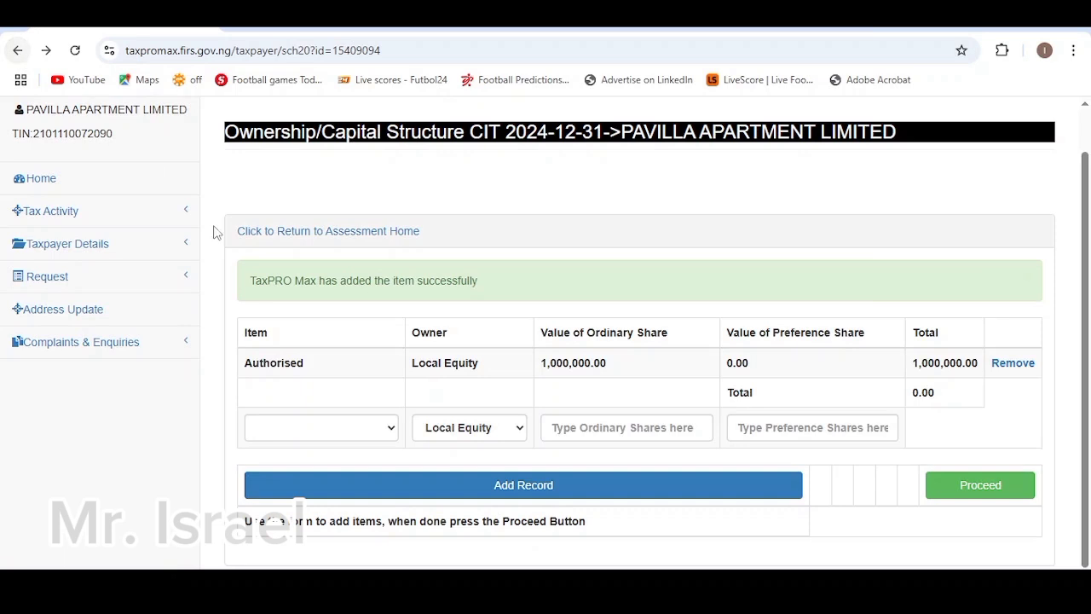
Add an Issued And Fully Paid record for Local Equity with 1,000,000 in ordinary shares and proceed to Reserve.
{"action": "left_click", "coordinate": [345, 436]}
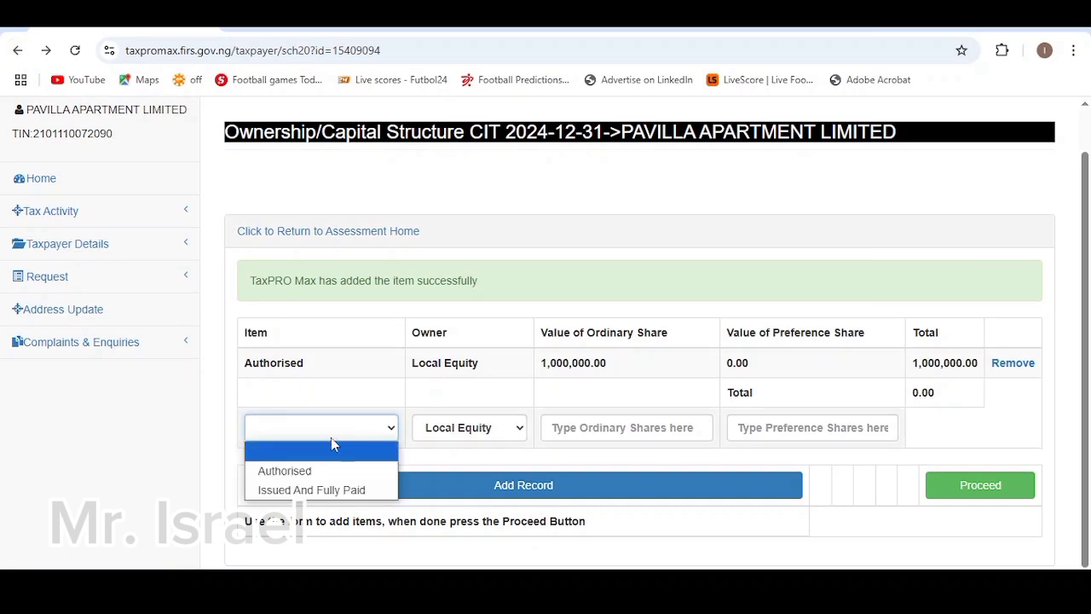
{"action": "left_click", "coordinate": [323, 491]}
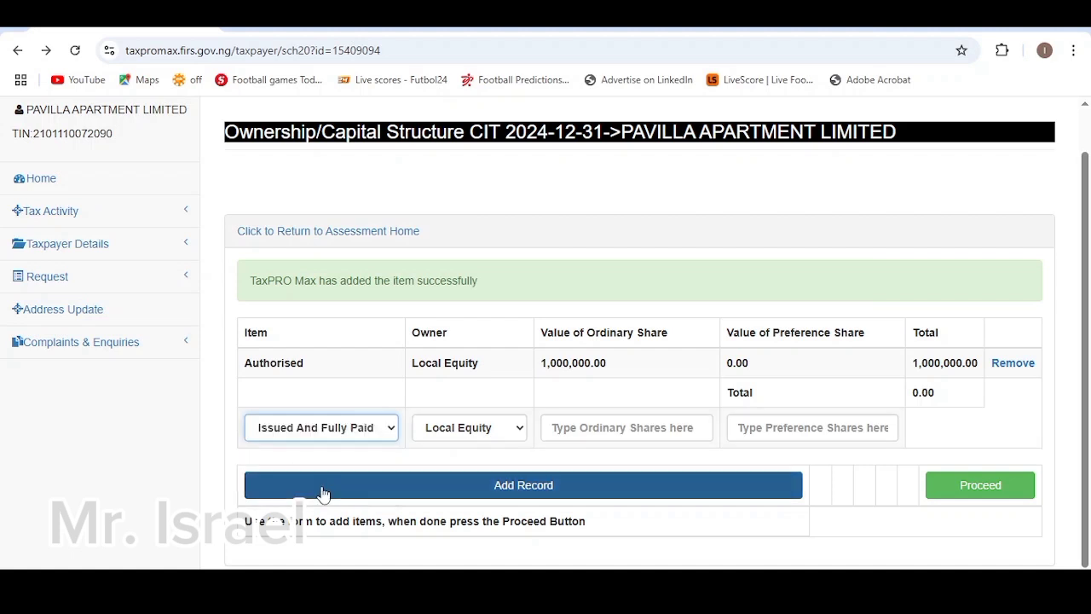
{"action": "left_click", "coordinate": [588, 436]}
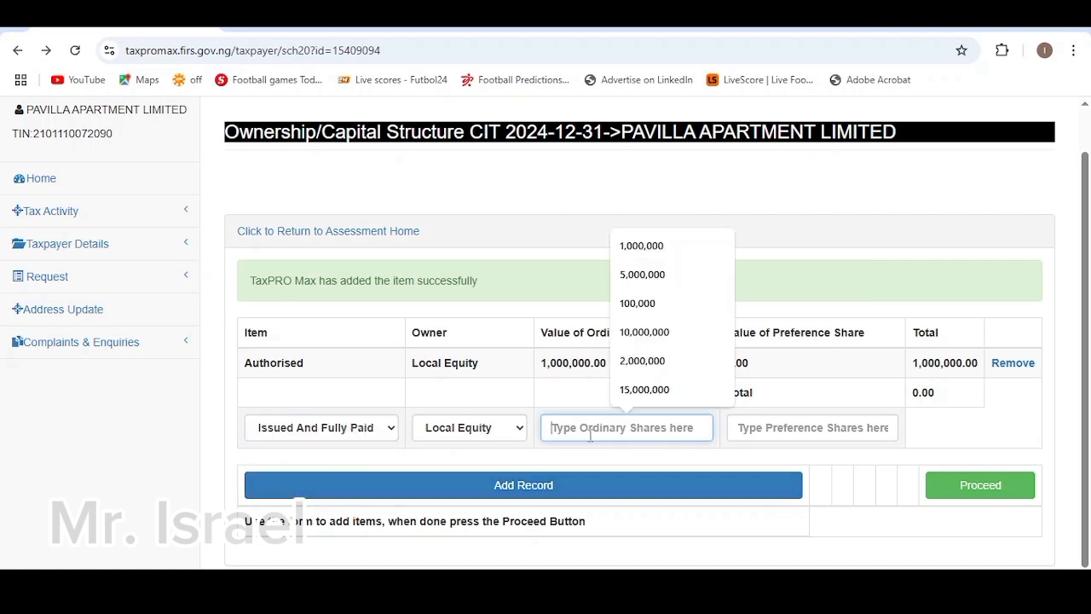
{"action": "left_click", "coordinate": [627, 254]}
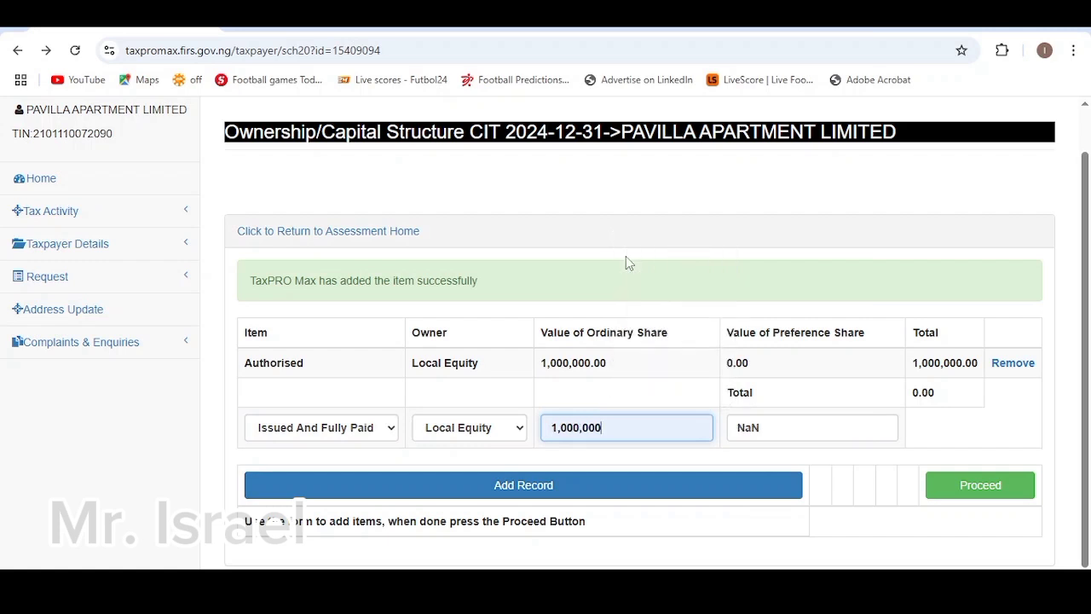
{"action": "left_click", "coordinate": [963, 488]}
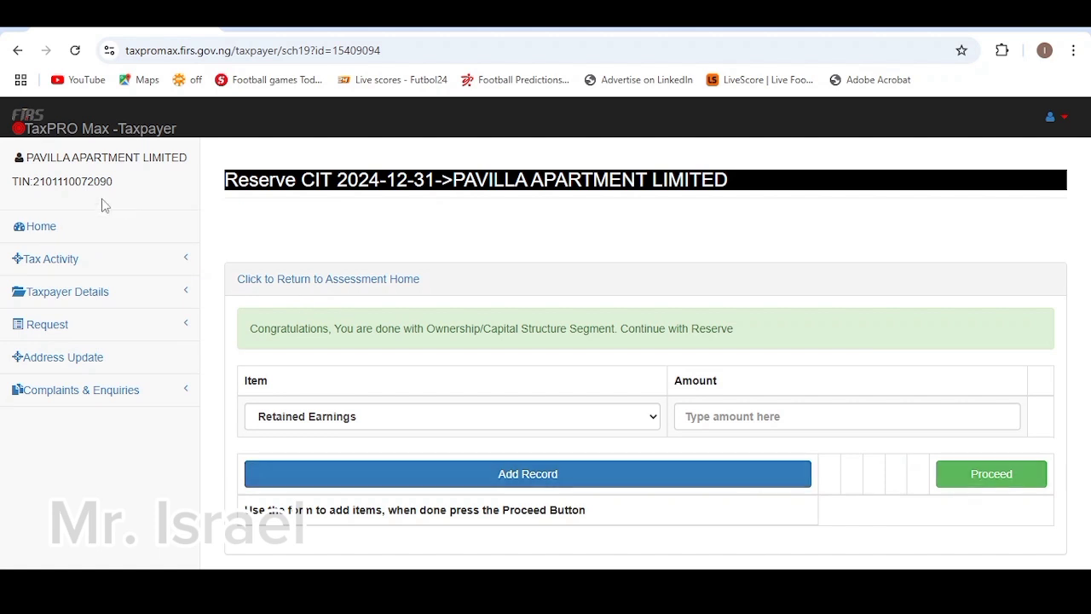
{"action": "left_click", "coordinate": [17, 50]}
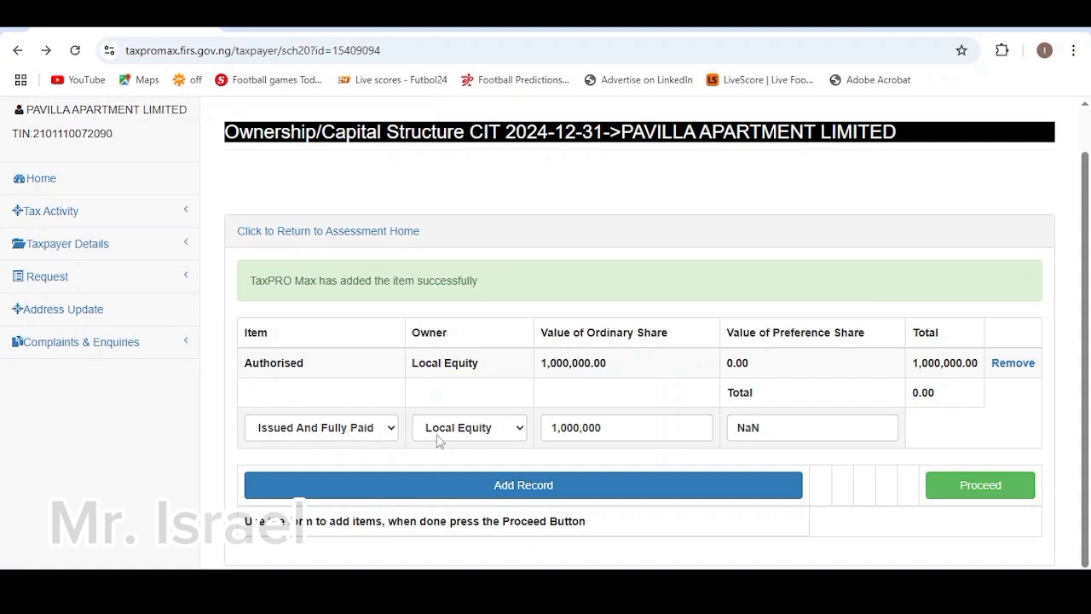
{"action": "left_click", "coordinate": [561, 495]}
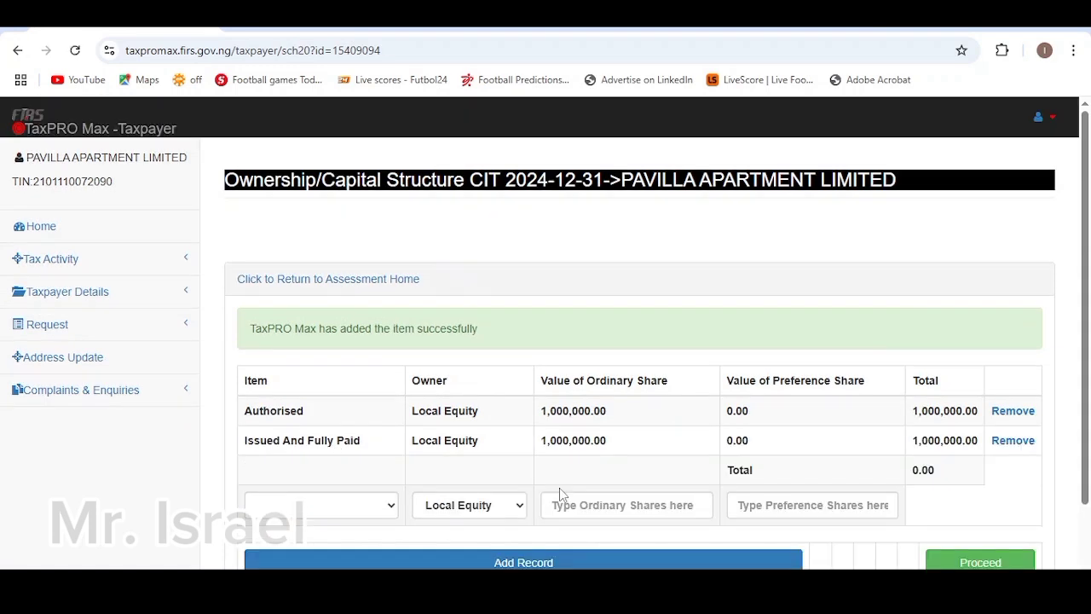
{"action": "scroll", "coordinate": [934, 445], "scroll_direction": "down", "scroll_amount": 1}
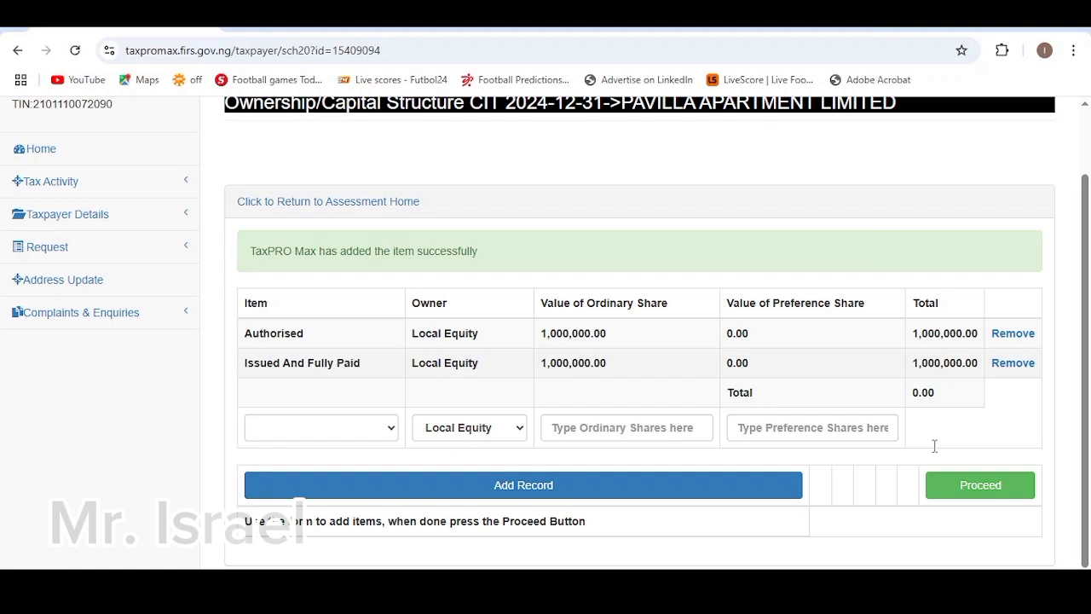
{"action": "left_click", "coordinate": [979, 487]}
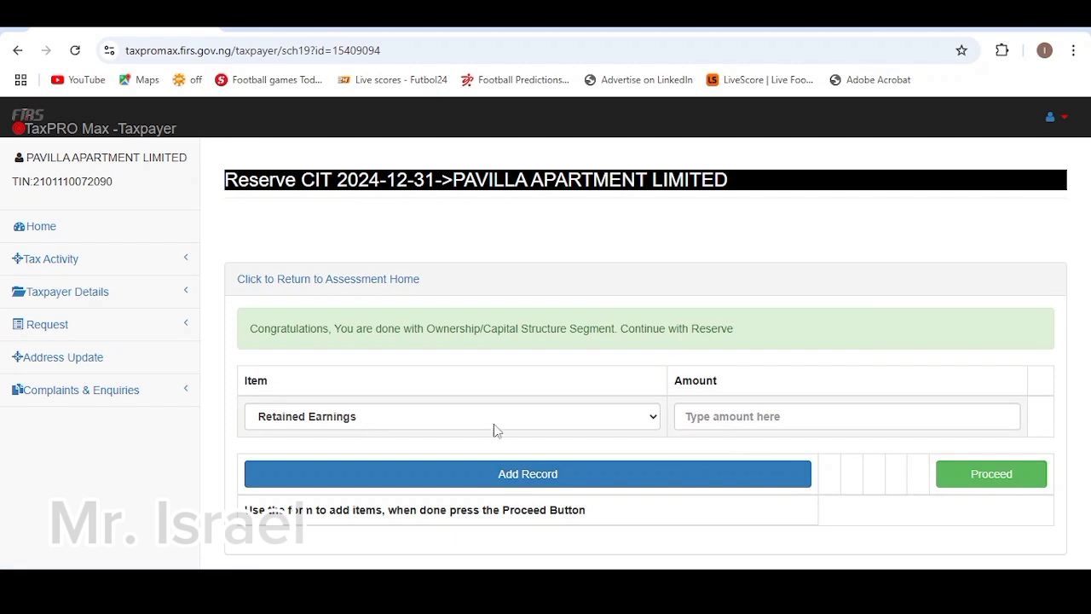
Add a Retained Earnings item with an amount of -200,000 to the Reserve schedule.
{"action": "left_click", "coordinate": [710, 416]}
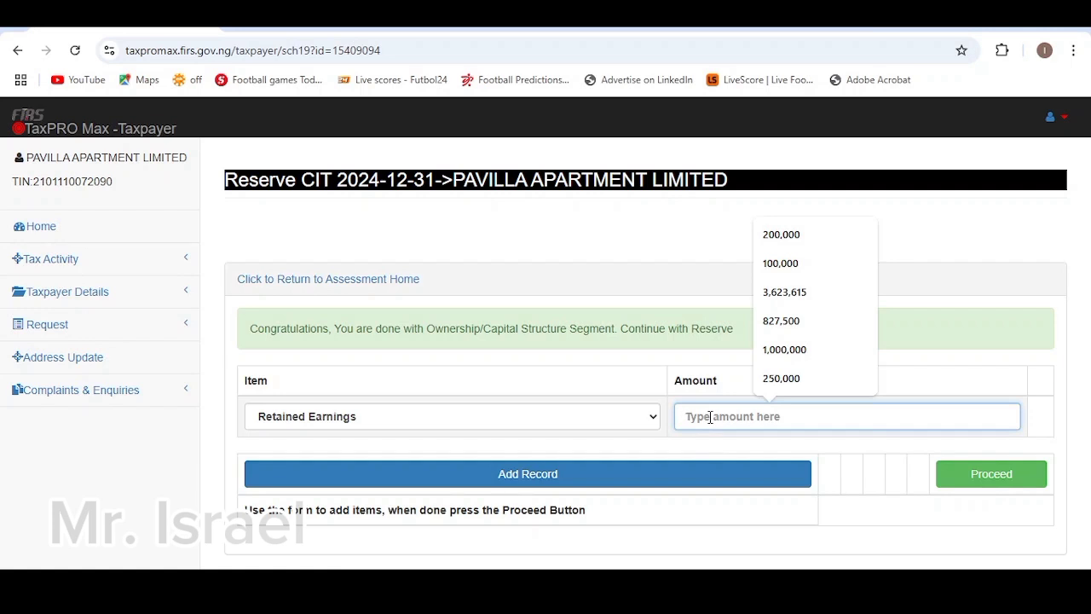
{"action": "type", "text": "-"}
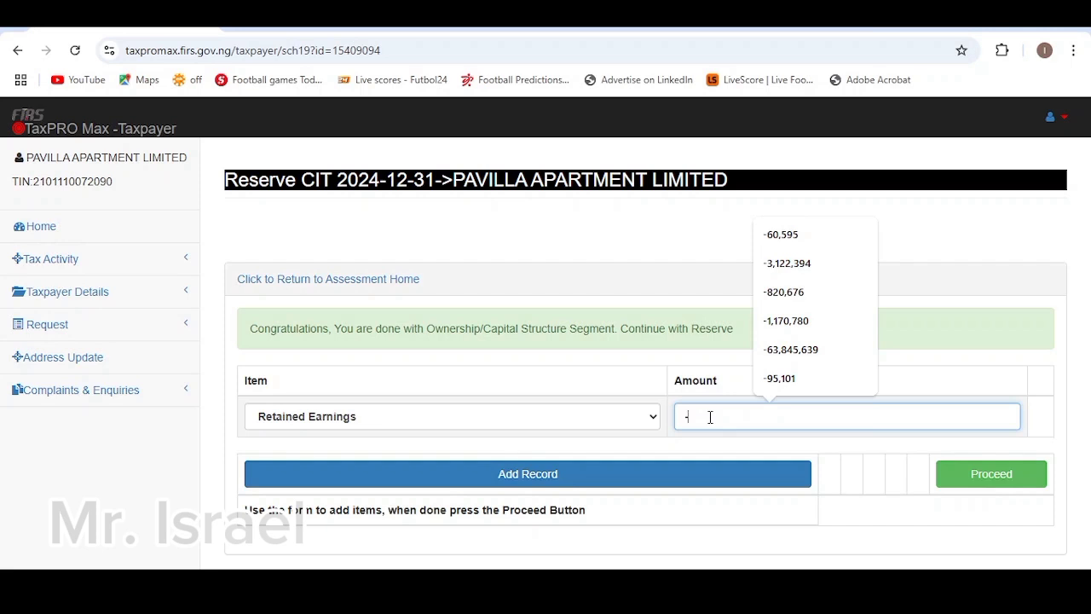
{"action": "key", "text": "BackSpace"}
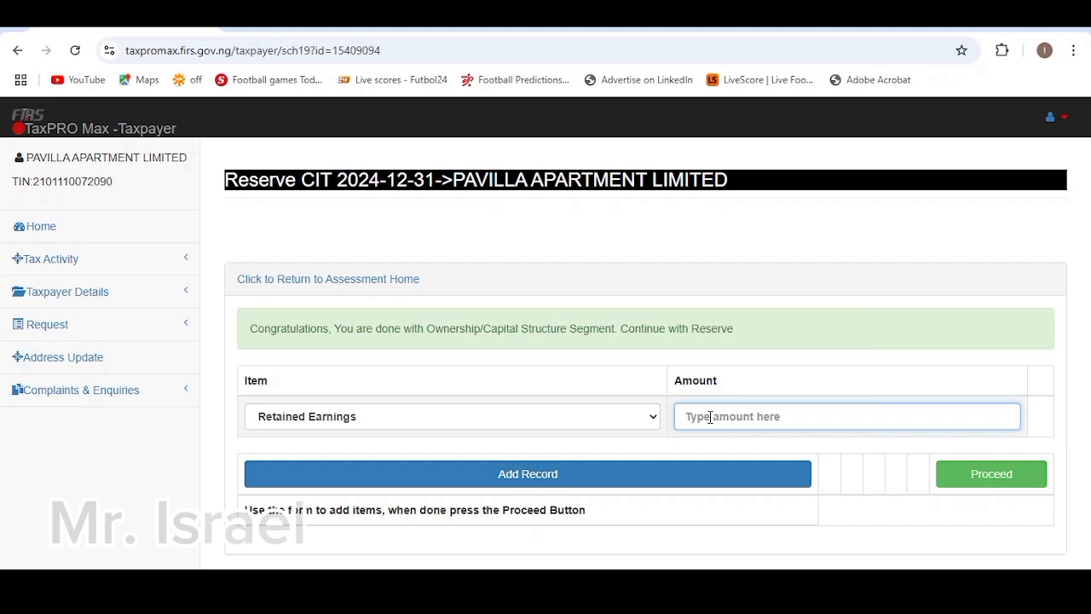
{"action": "type", "text": "200"}
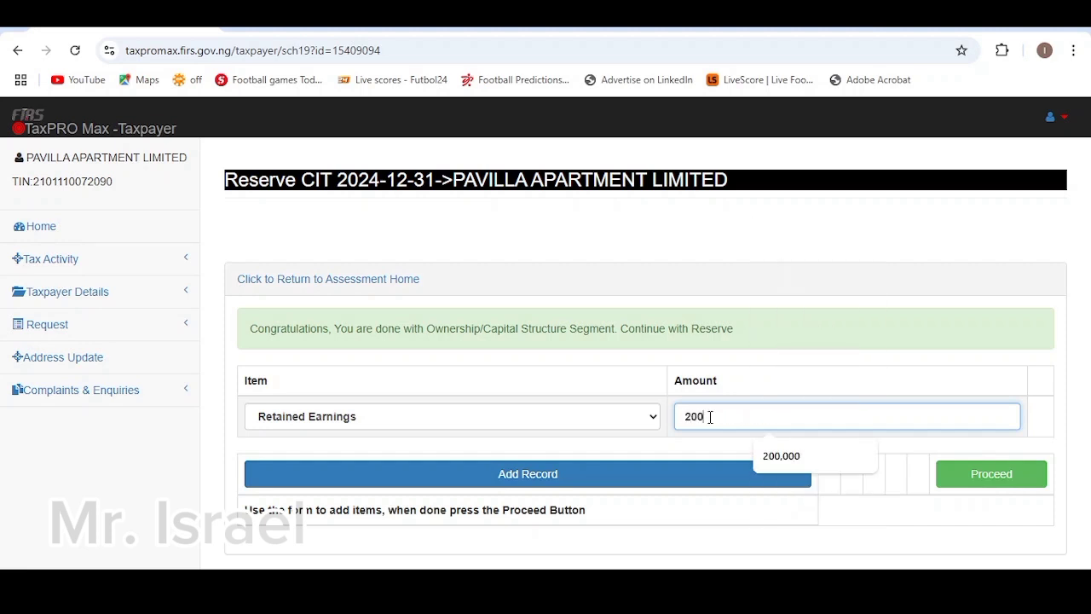
{"action": "left_click", "coordinate": [771, 456]}
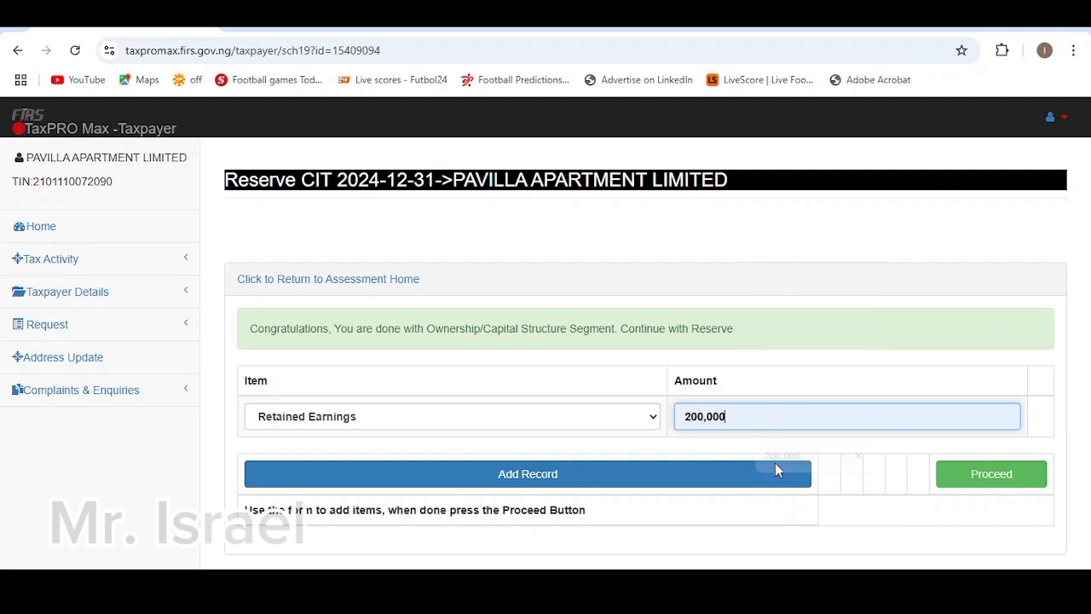
{"action": "left_click", "coordinate": [684, 418]}
{"action": "type", "text": "-"}
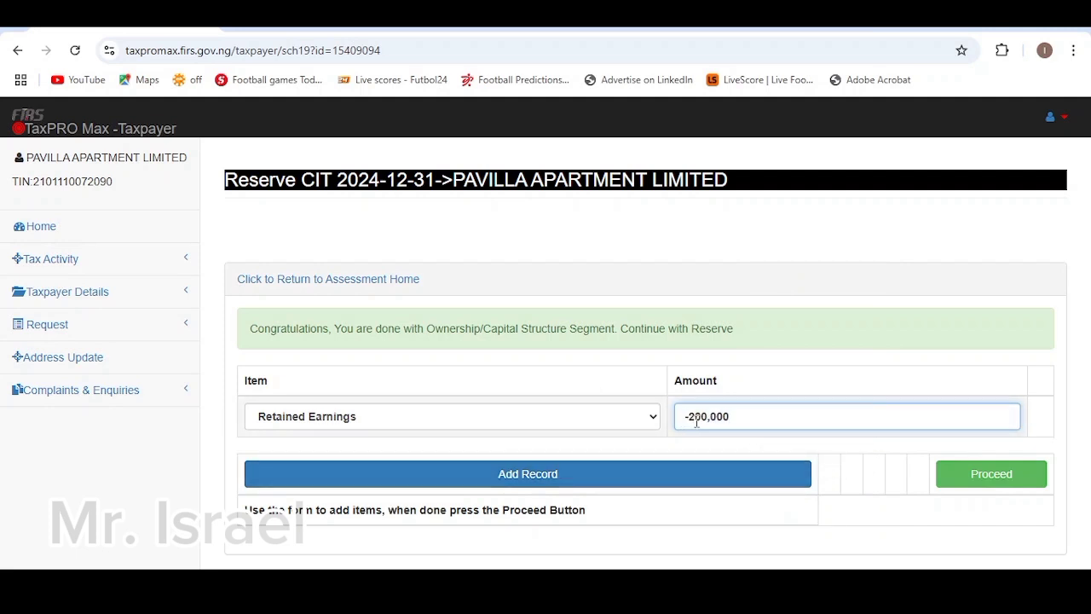
{"action": "left_click", "coordinate": [594, 484]}
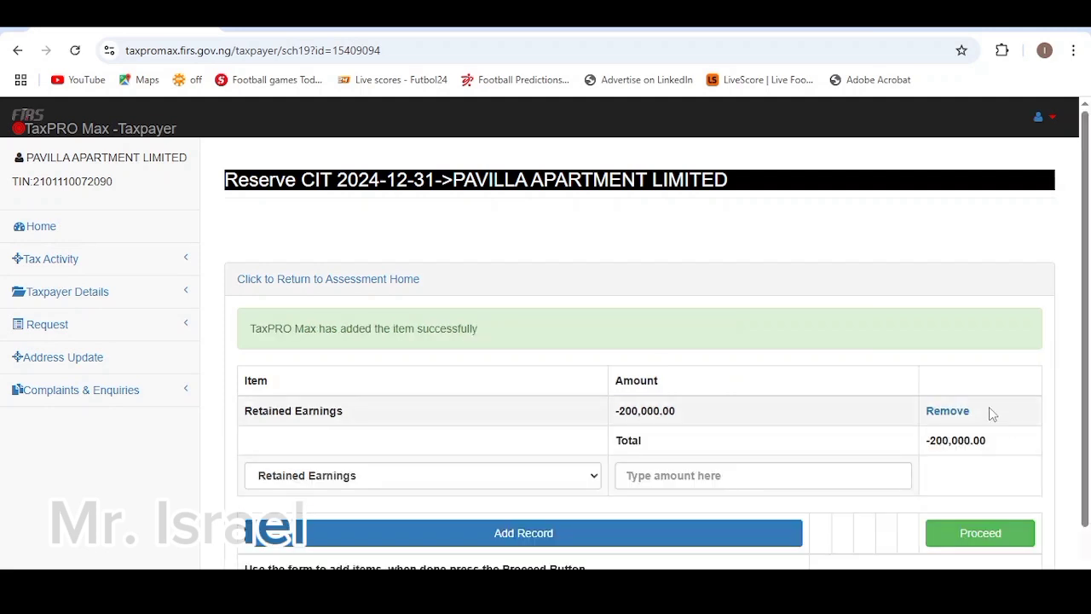
Remove the Retained Earnings item and proceed past Reserve, Profit Adjustment, Balancing Adjustment and Loss Relieved to Capital Allowance.
{"action": "left_click", "coordinate": [945, 413]}
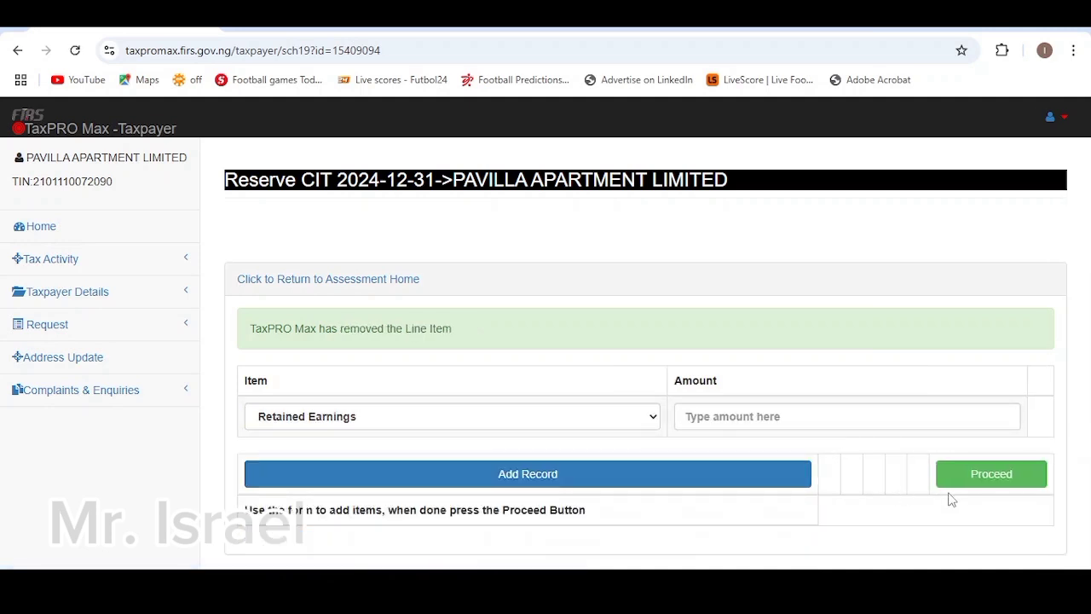
{"action": "left_click", "coordinate": [974, 485]}
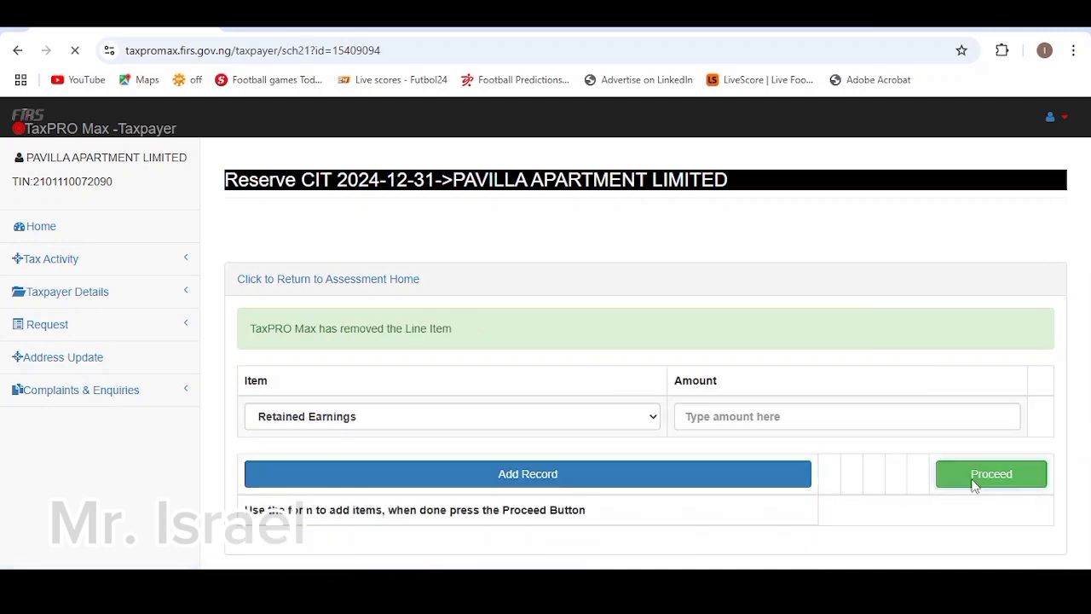
{"action": "scroll", "coordinate": [683, 437], "scroll_direction": "down", "scroll_amount": 2}
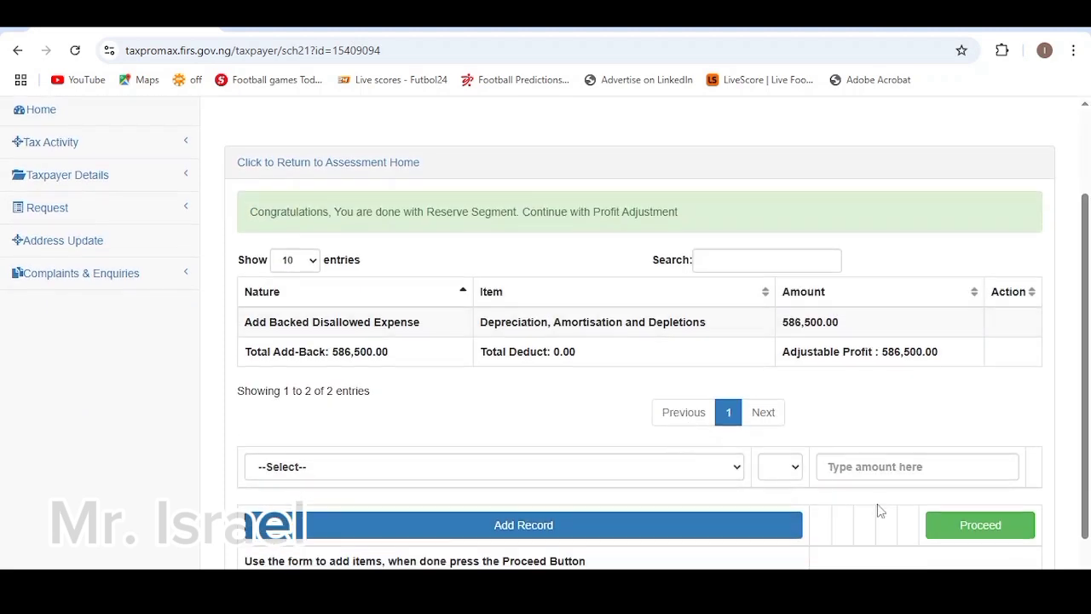
{"action": "left_click", "coordinate": [961, 527]}
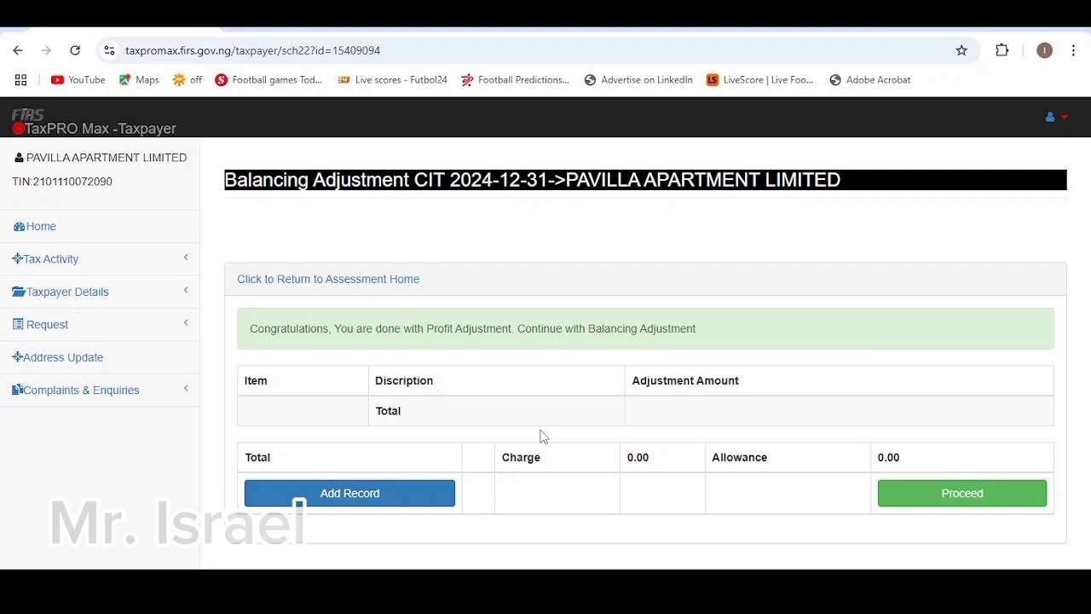
{"action": "left_click", "coordinate": [914, 492]}
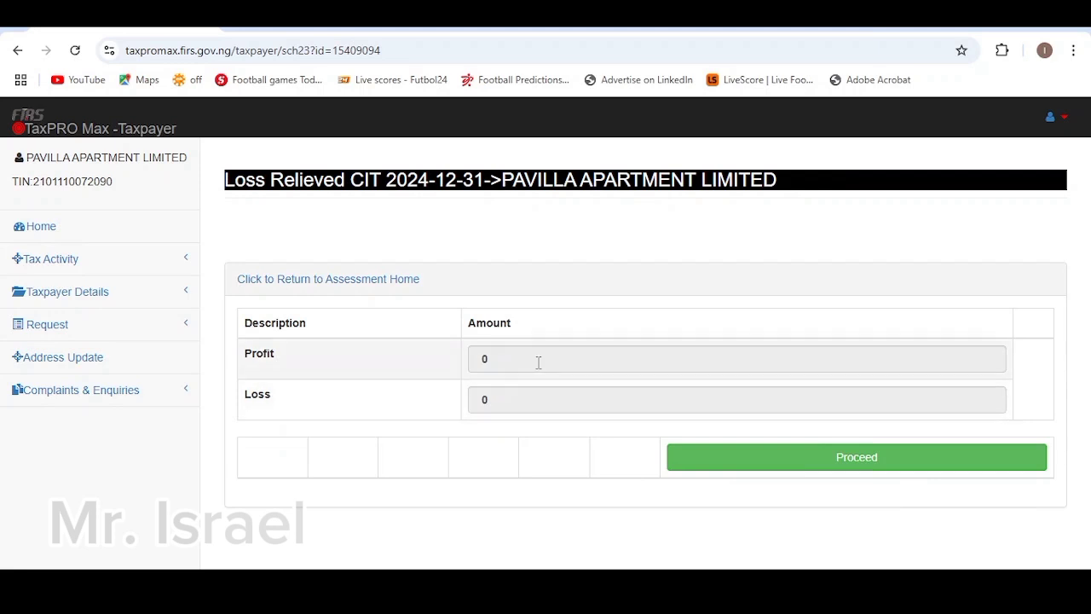
{"action": "left_click", "coordinate": [793, 463]}
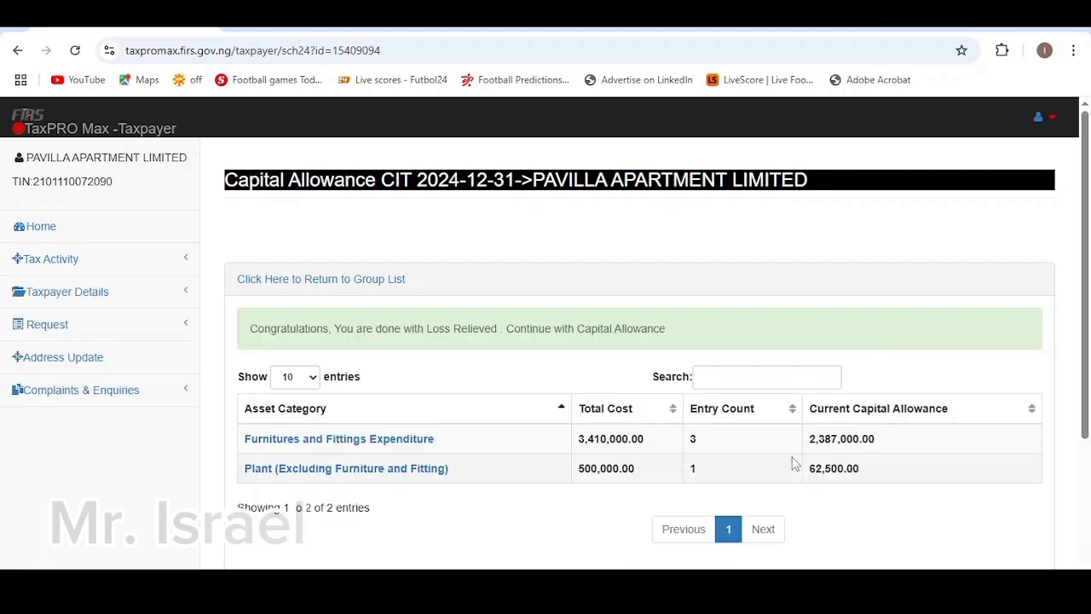
Review the total capital allowance, assessable profit and claimable allowance, and complete the Capital Allowance schedule.
{"action": "scroll", "coordinate": [619, 407], "scroll_direction": "down", "scroll_amount": 3}
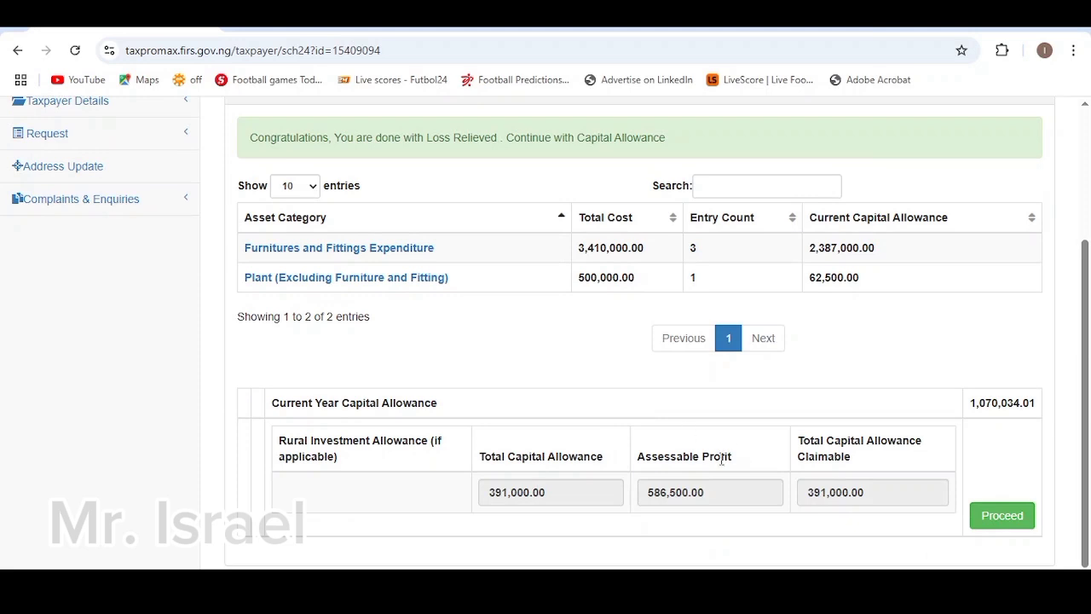
{"action": "left_click", "coordinate": [714, 492]}
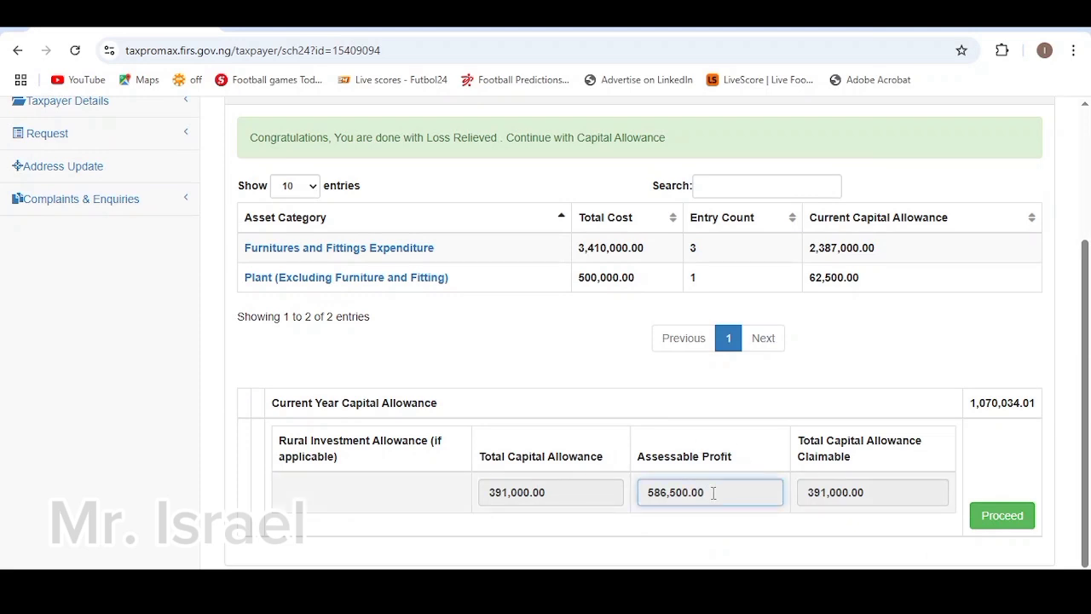
{"action": "left_click", "coordinate": [843, 490]}
{"action": "left_click", "coordinate": [599, 492]}
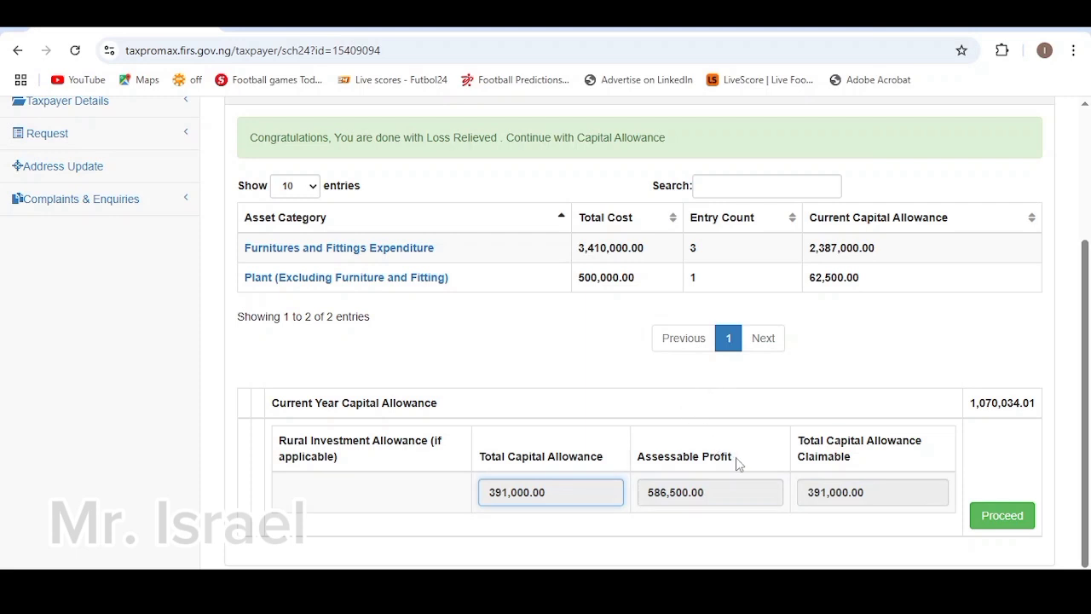
{"action": "left_click", "coordinate": [998, 526]}
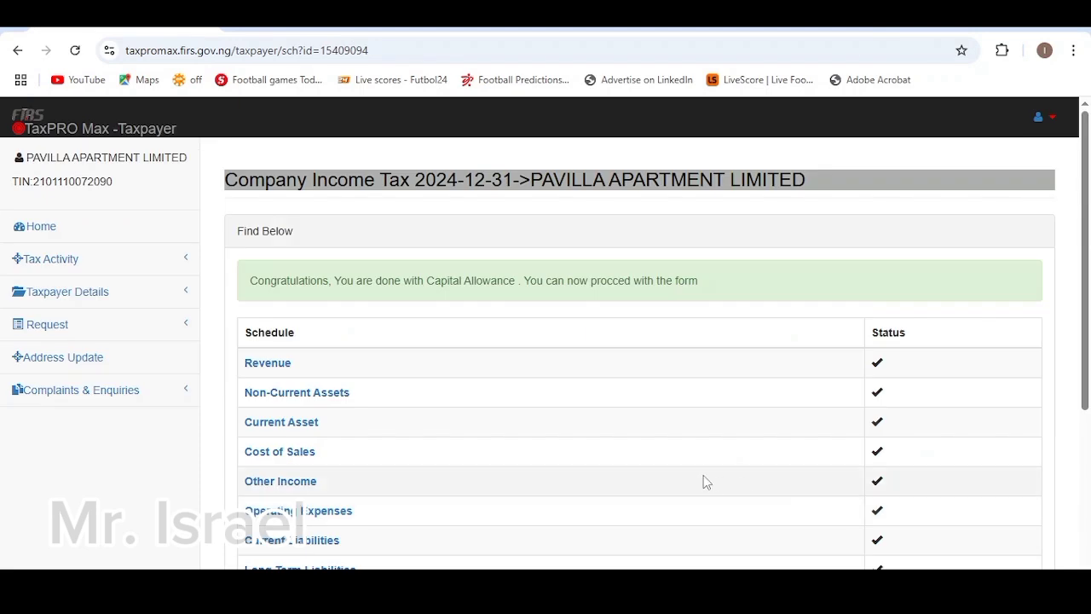
Open the Companies Income Tax Form and remove both the Authorised and Issued And Fully Paid records from Ownership/Capital Structure.
{"action": "scroll", "coordinate": [704, 475], "scroll_direction": "down", "scroll_amount": 3}
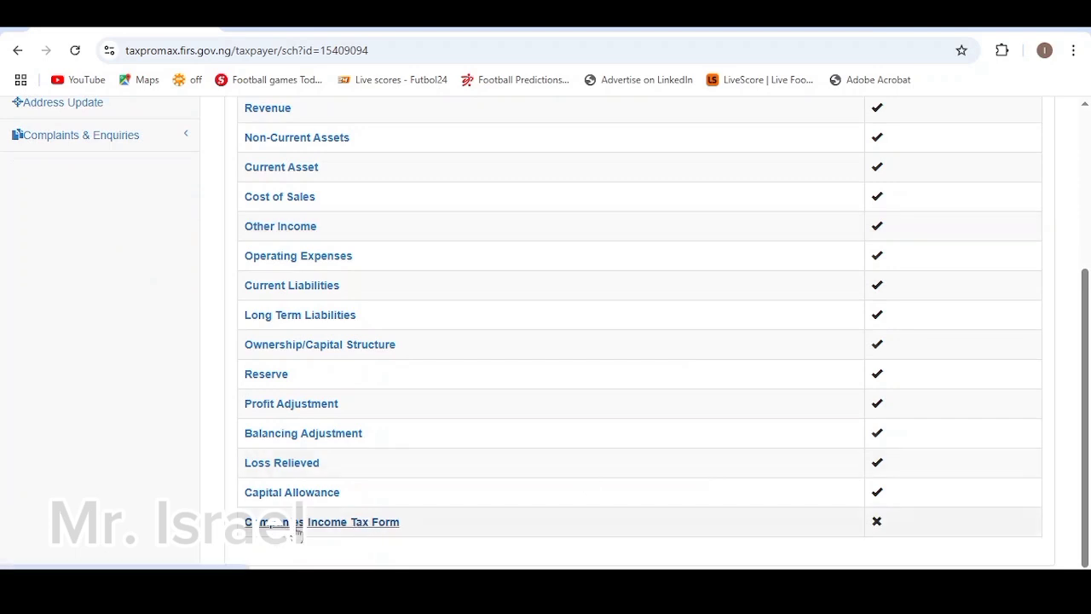
{"action": "left_click", "coordinate": [338, 533]}
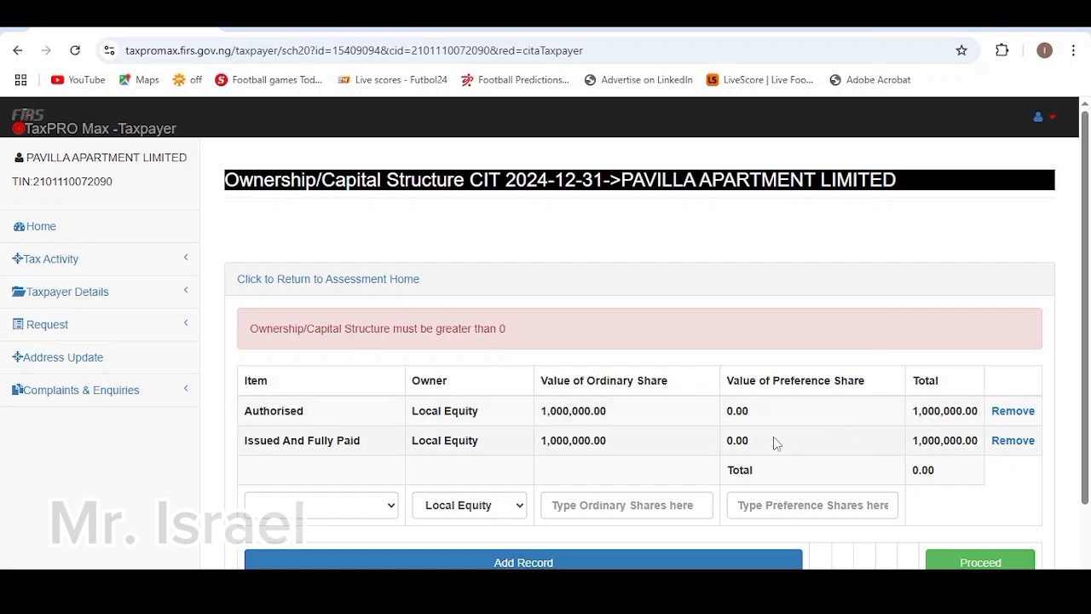
{"action": "left_click", "coordinate": [1008, 416]}
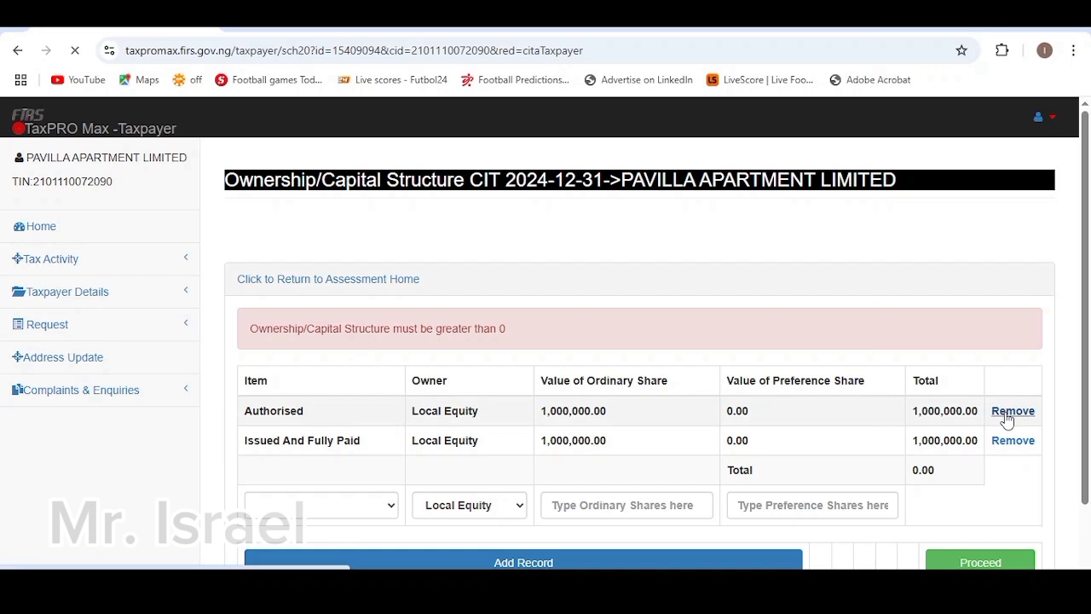
{"action": "left_click", "coordinate": [1009, 412]}
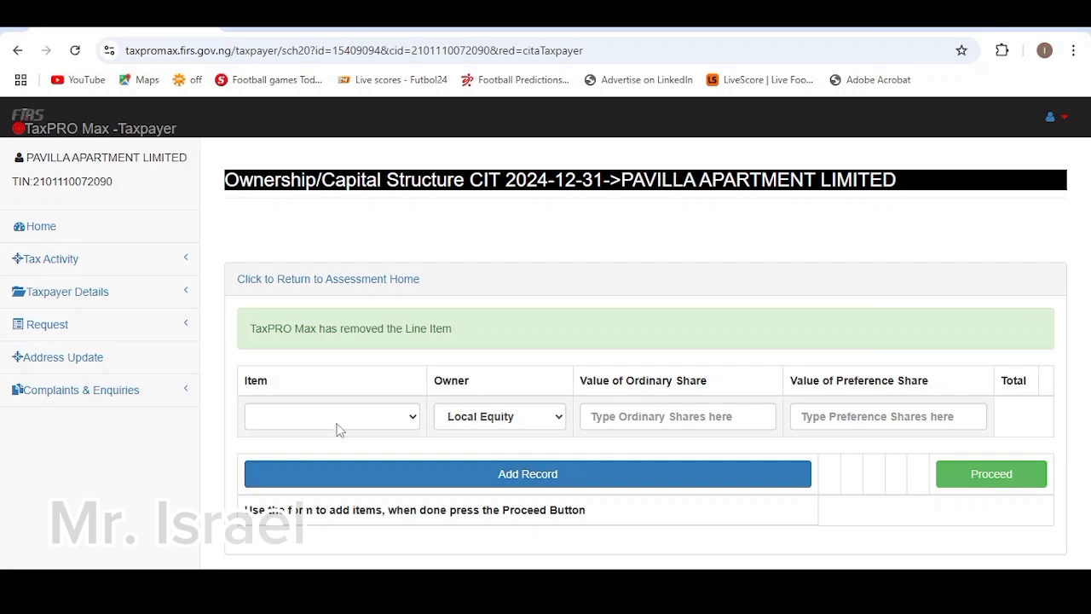
Add an Authorised record for Local Equity with 100,000 in ordinary shares to Ownership/Capital Structure.
{"action": "left_click", "coordinate": [323, 420]}
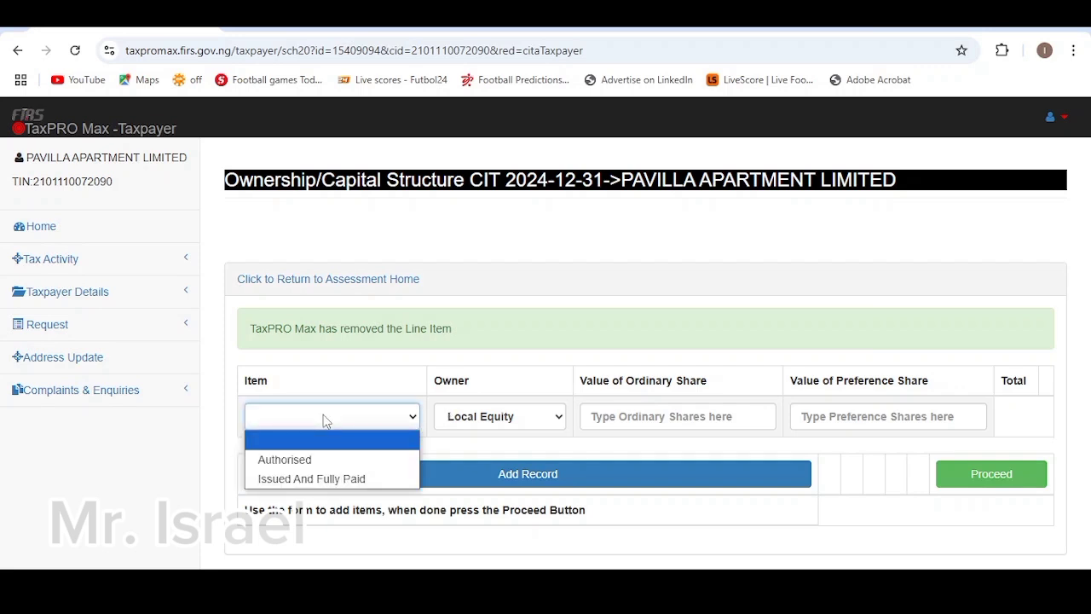
{"action": "left_click", "coordinate": [306, 461]}
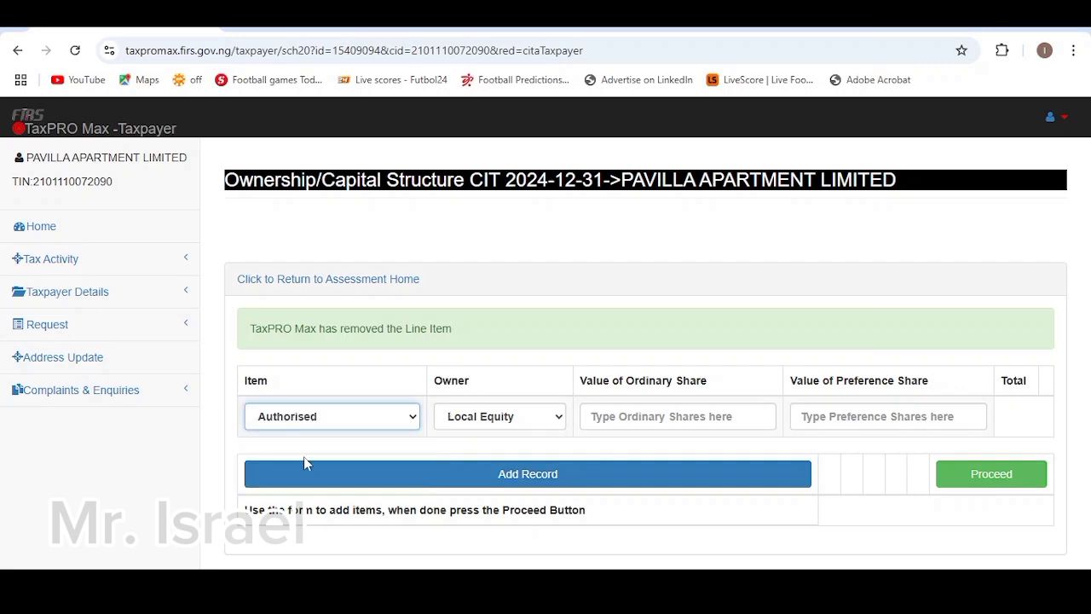
{"action": "left_click", "coordinate": [505, 427]}
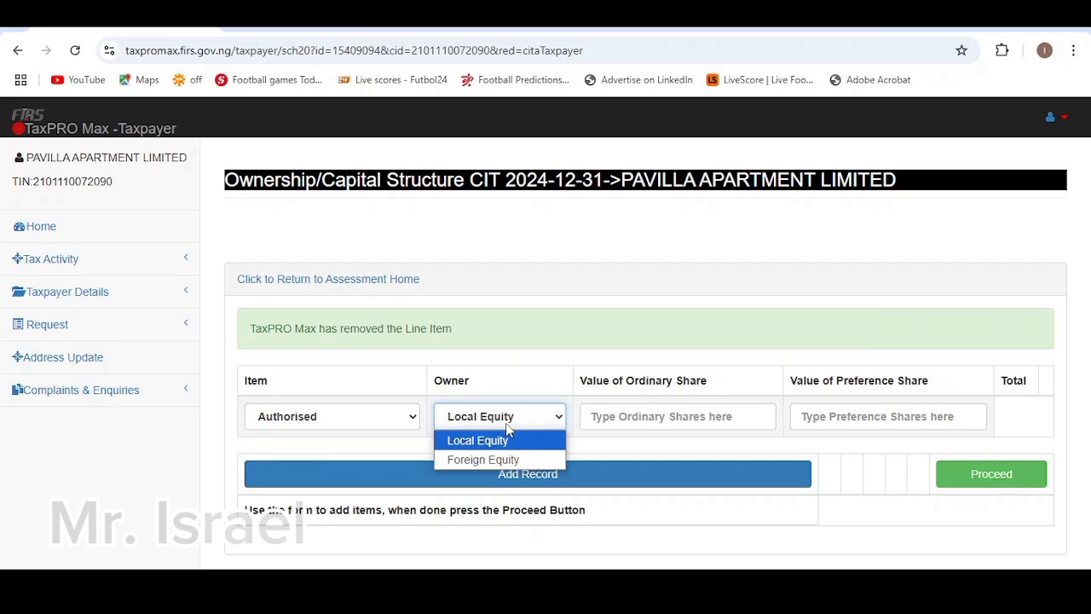
{"action": "left_click", "coordinate": [514, 444]}
{"action": "left_click", "coordinate": [609, 417]}
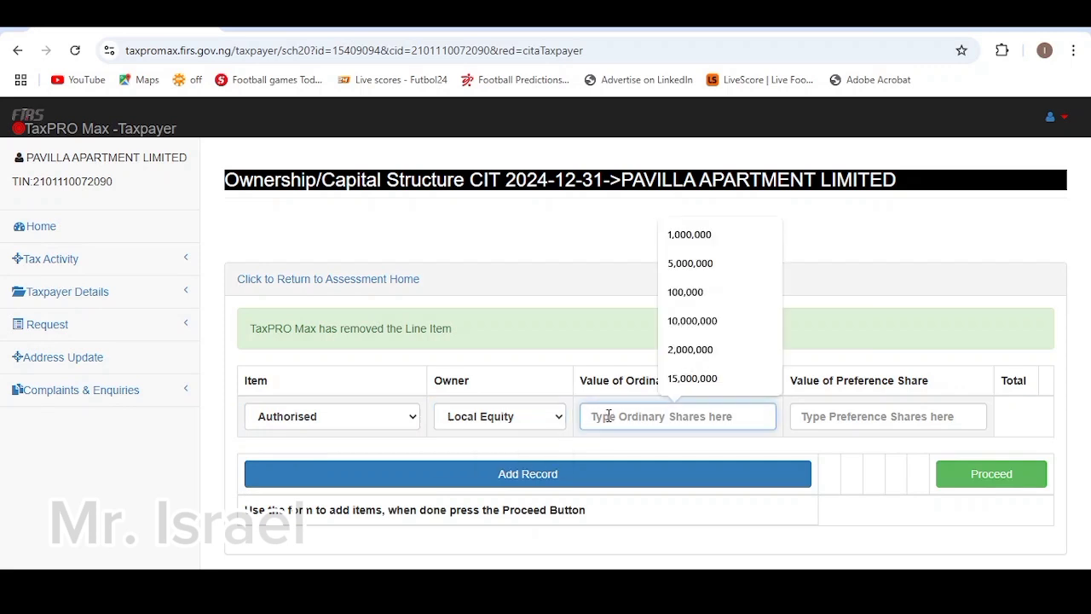
{"action": "left_click", "coordinate": [684, 293]}
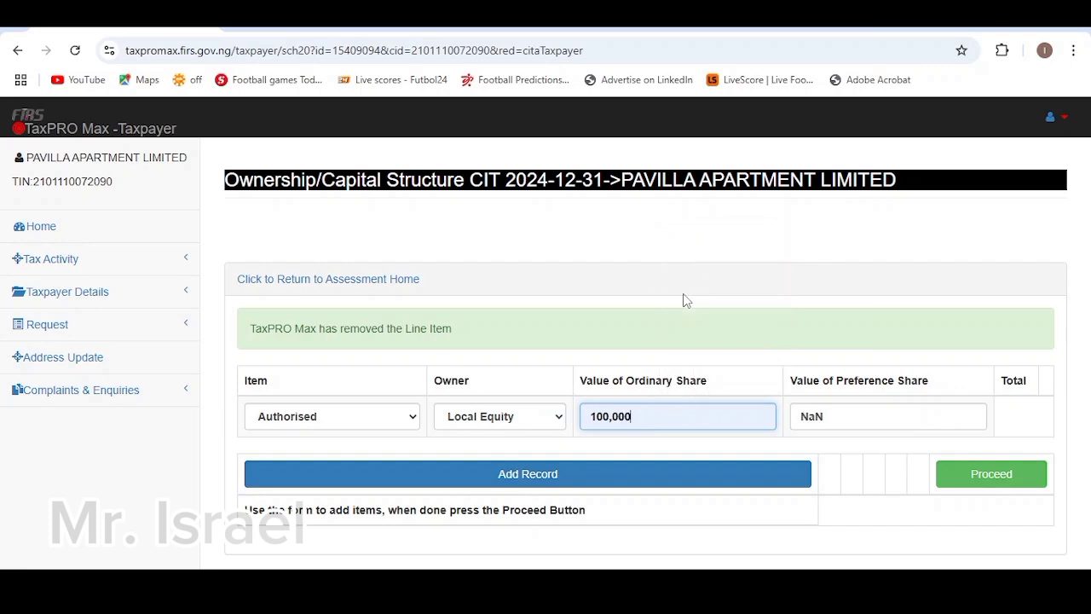
{"action": "left_click", "coordinate": [490, 476]}
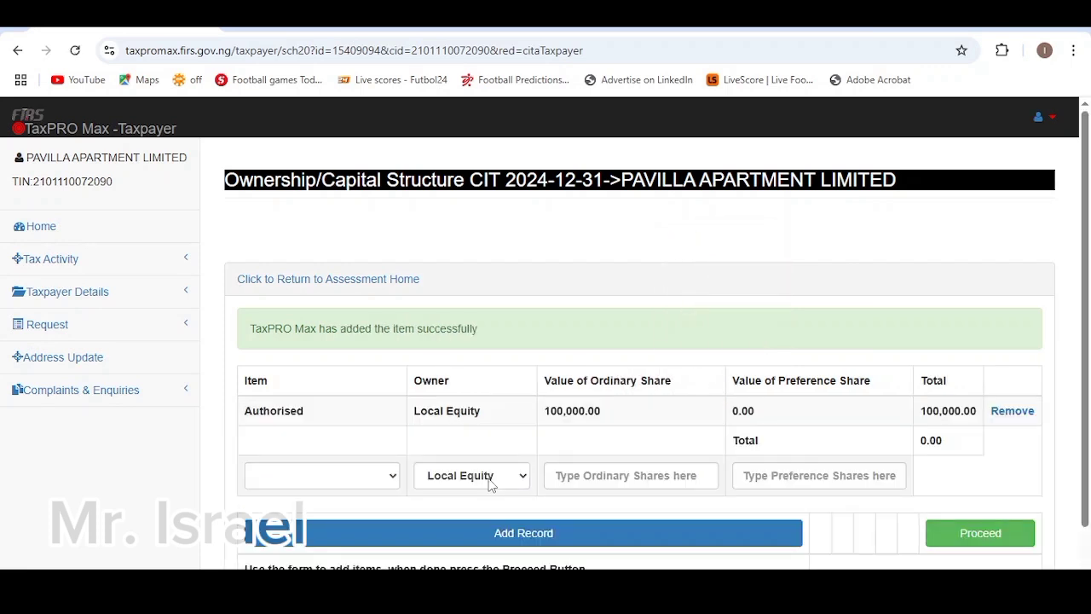
Add an Issued And Fully Paid record for Local Equity with 100,000 in ordinary shares and proceed to the Companies Income Tax form.
{"action": "left_click", "coordinate": [367, 479]}
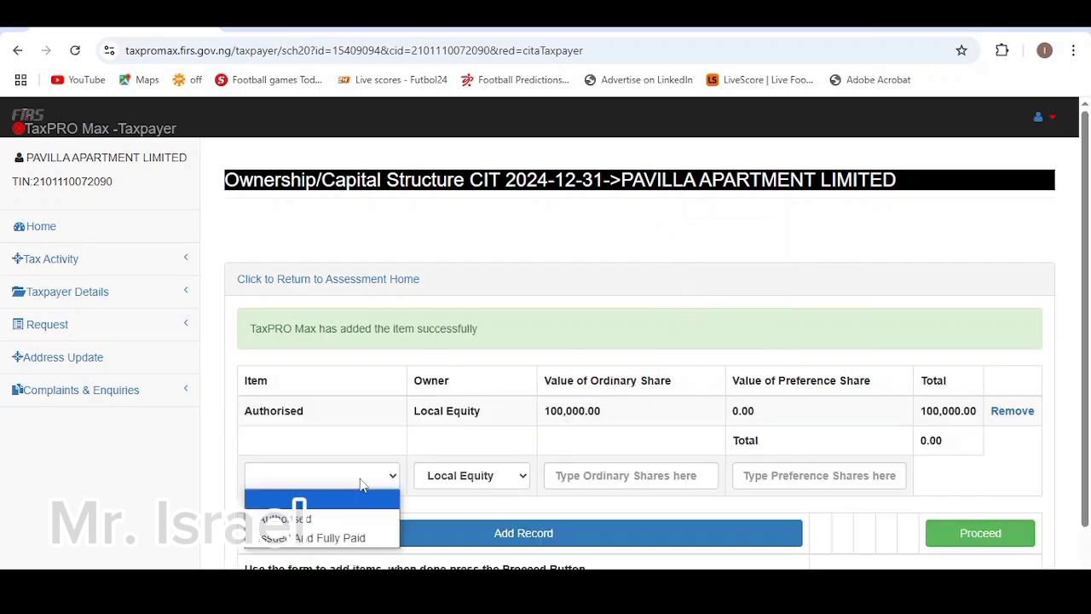
{"action": "left_click", "coordinate": [327, 539]}
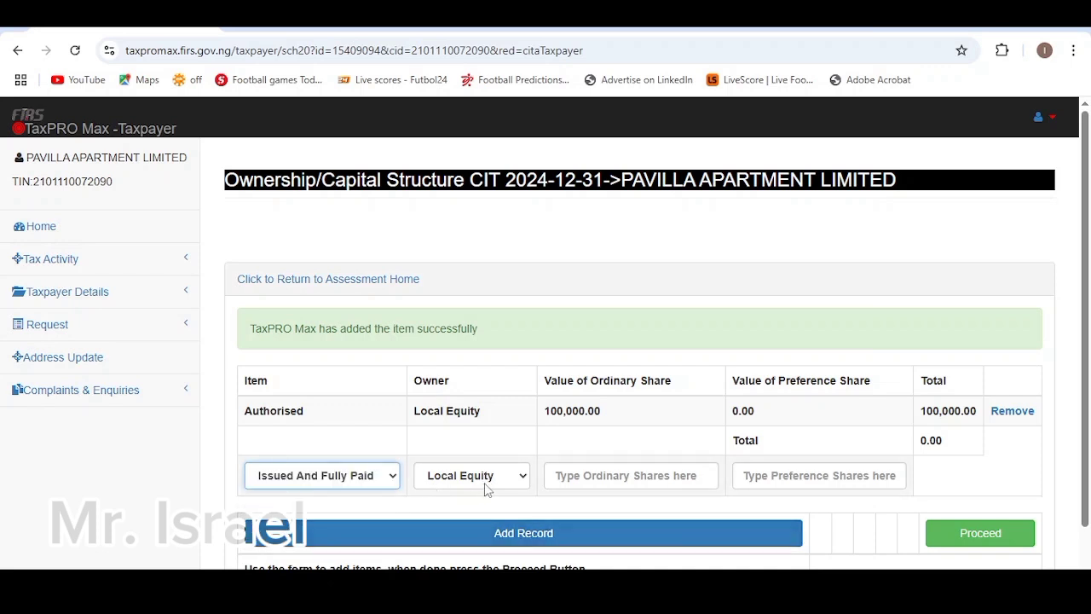
{"action": "left_click", "coordinate": [594, 474]}
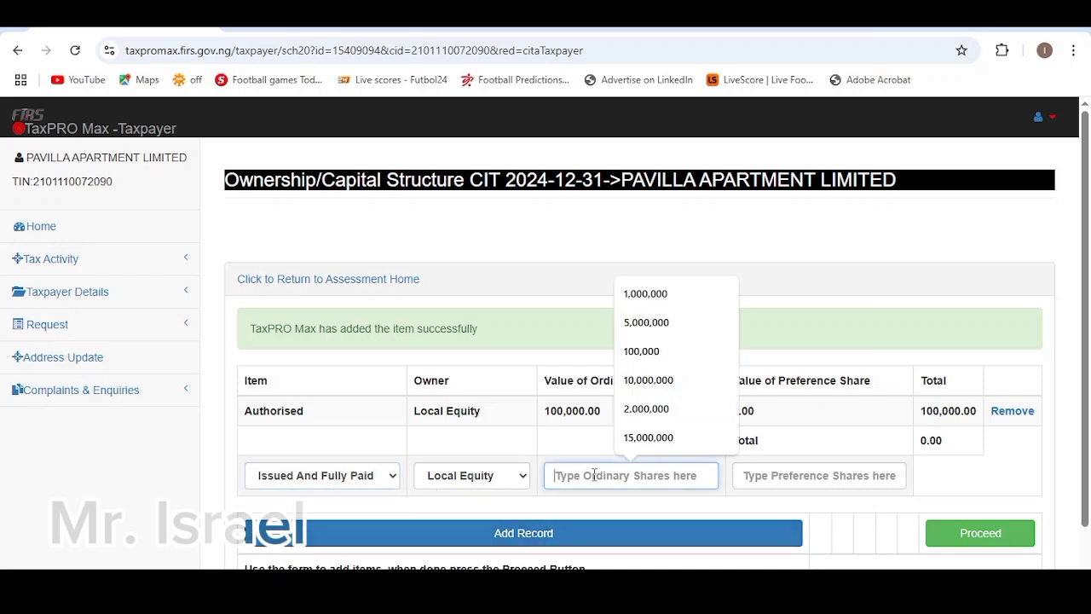
{"action": "left_click", "coordinate": [646, 350]}
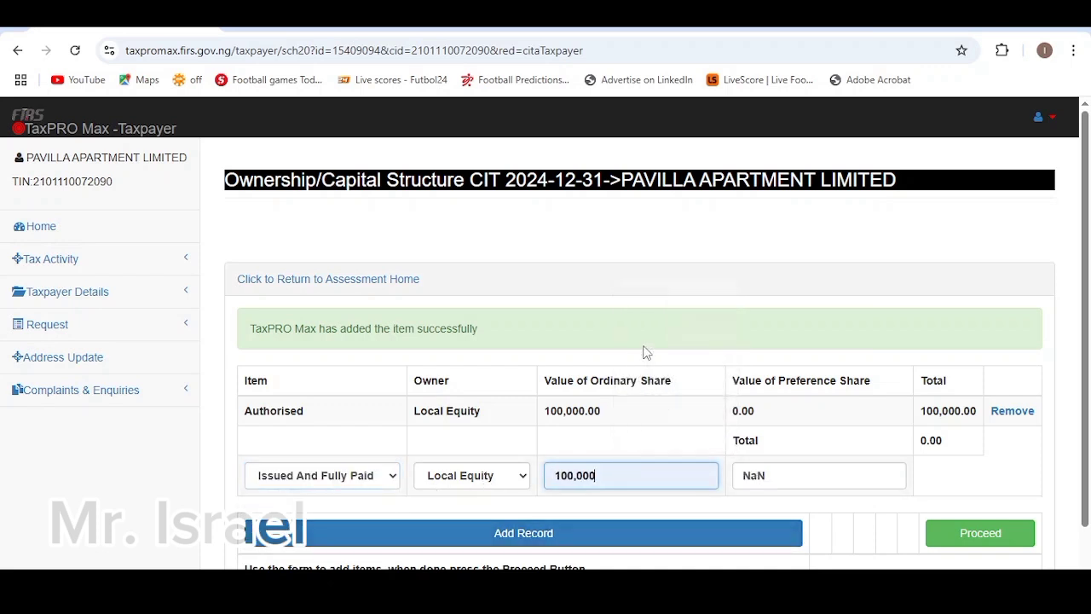
{"action": "left_click", "coordinate": [543, 533]}
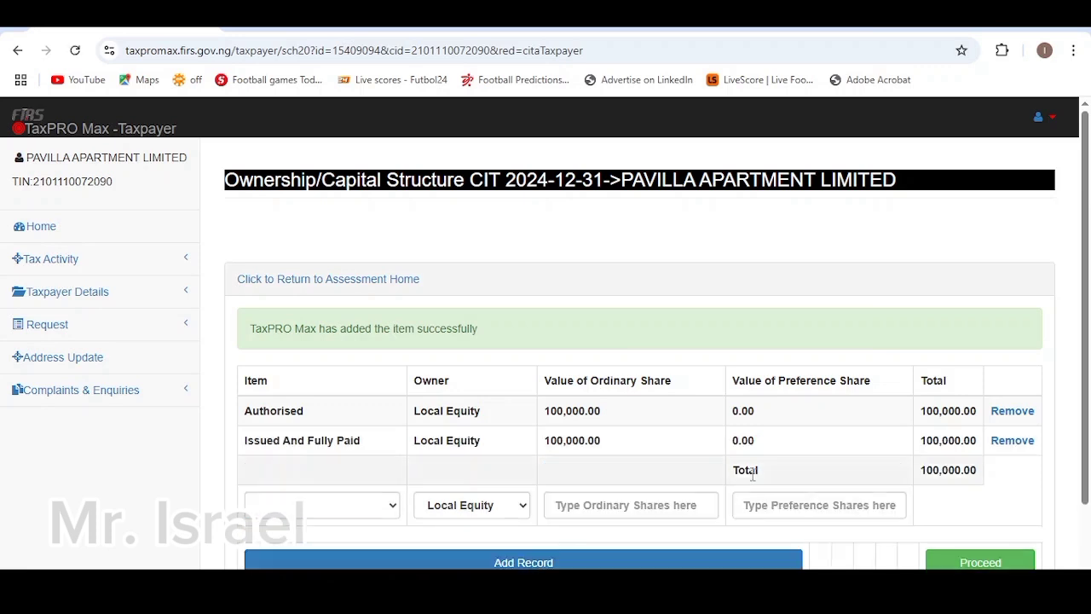
{"action": "scroll", "coordinate": [757, 474], "scroll_direction": "down", "scroll_amount": 2}
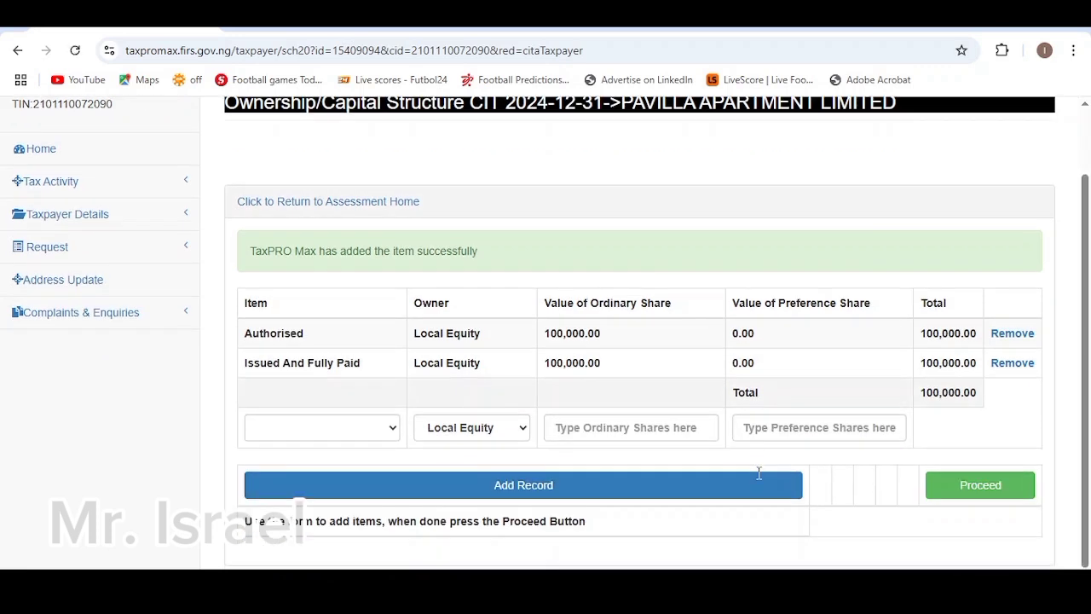
{"action": "left_click", "coordinate": [955, 498]}
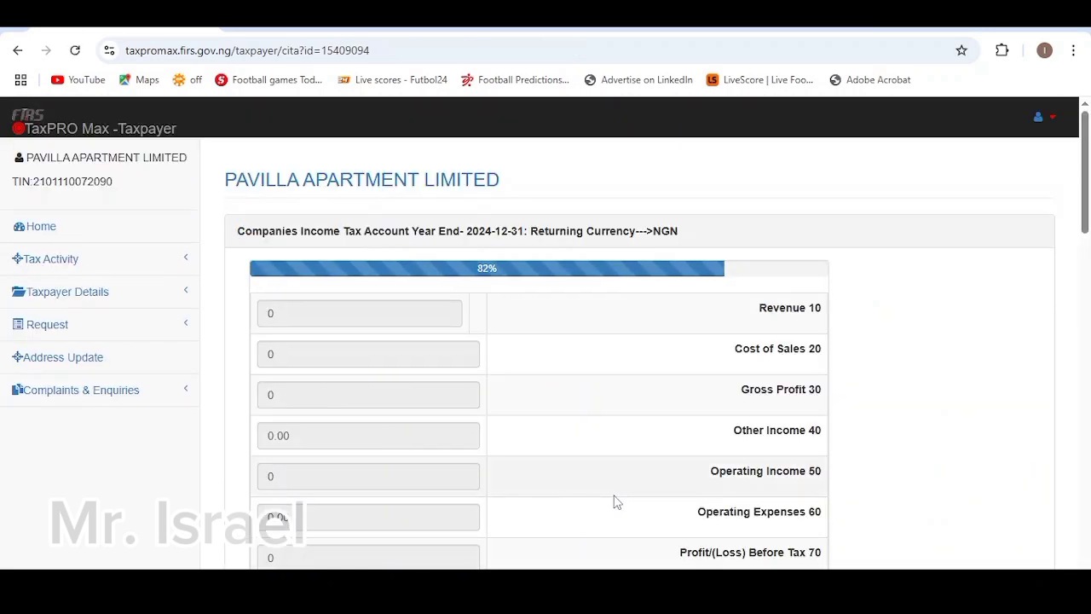
Review the Companies Income Tax form from revenue, assets and equity through profit adjustments, capital allowance and taxes due to the declaration.
{"action": "scroll", "coordinate": [541, 494], "scroll_direction": "down", "scroll_amount": 10}
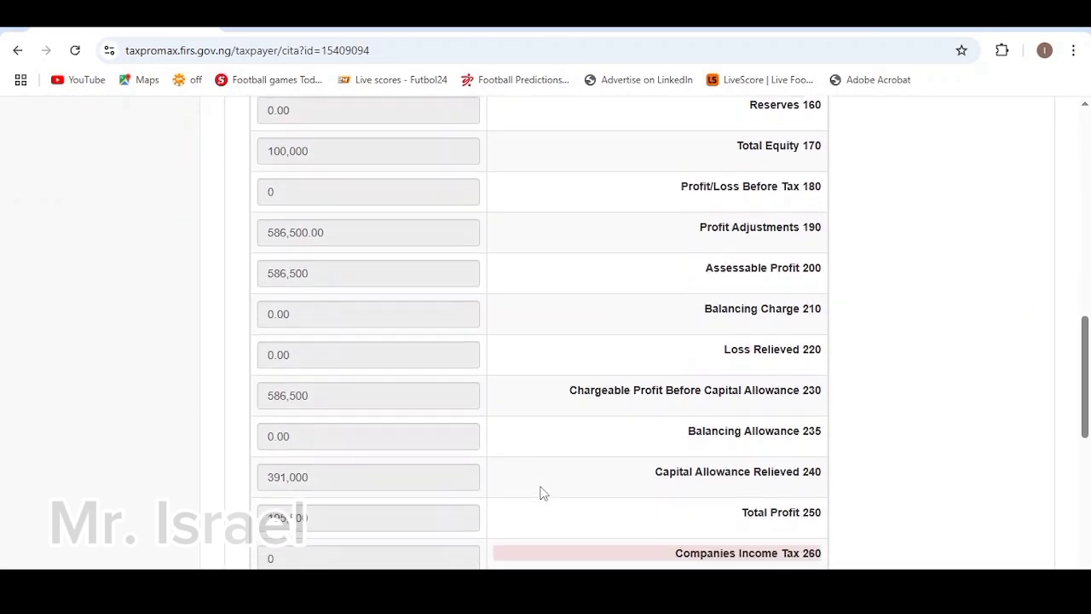
{"action": "scroll", "coordinate": [540, 494], "scroll_direction": "down", "scroll_amount": 6}
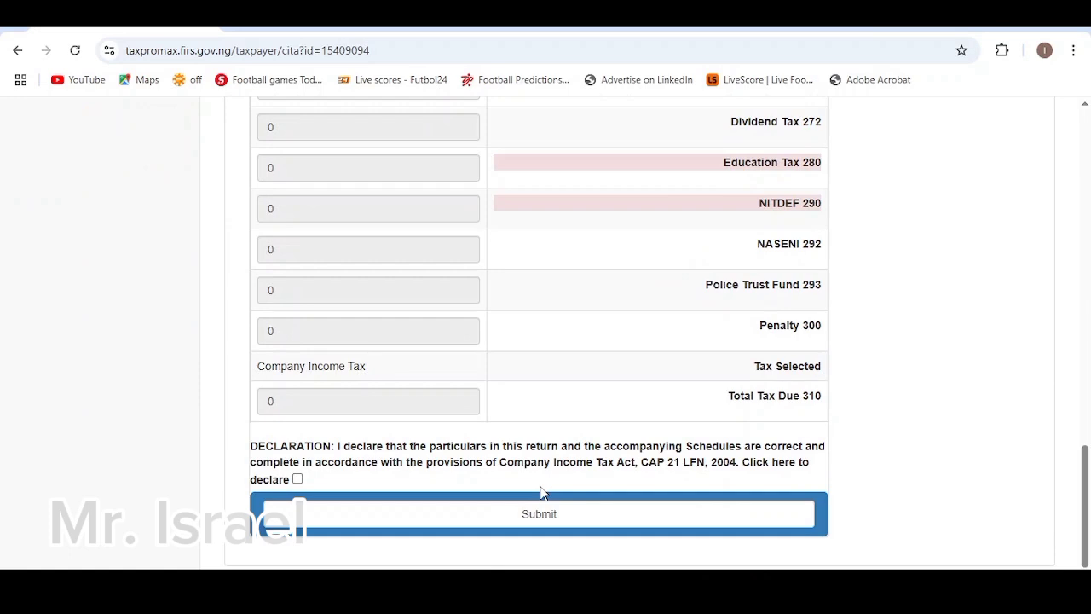
{"action": "scroll", "coordinate": [540, 494], "scroll_direction": "up", "scroll_amount": 12}
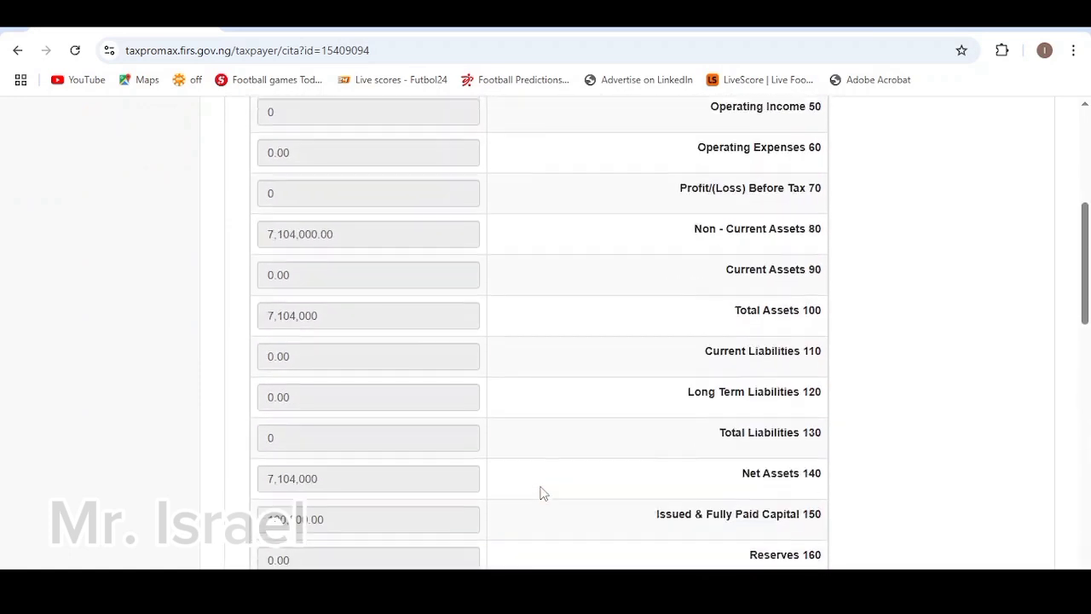
{"action": "scroll", "coordinate": [541, 495], "scroll_direction": "up", "scroll_amount": 5}
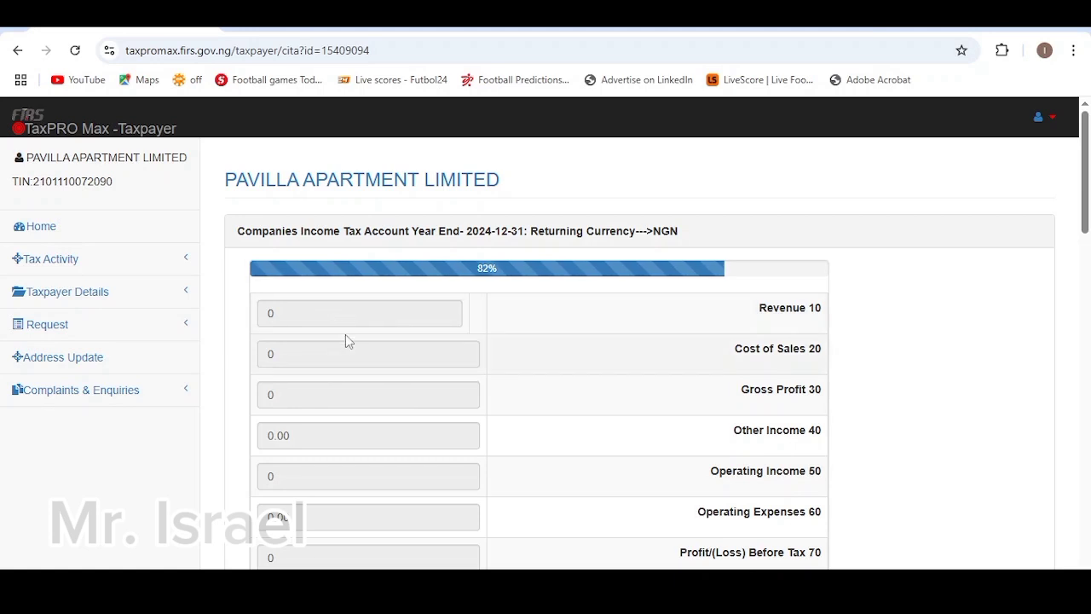
{"action": "scroll", "coordinate": [356, 388], "scroll_direction": "down", "scroll_amount": 3}
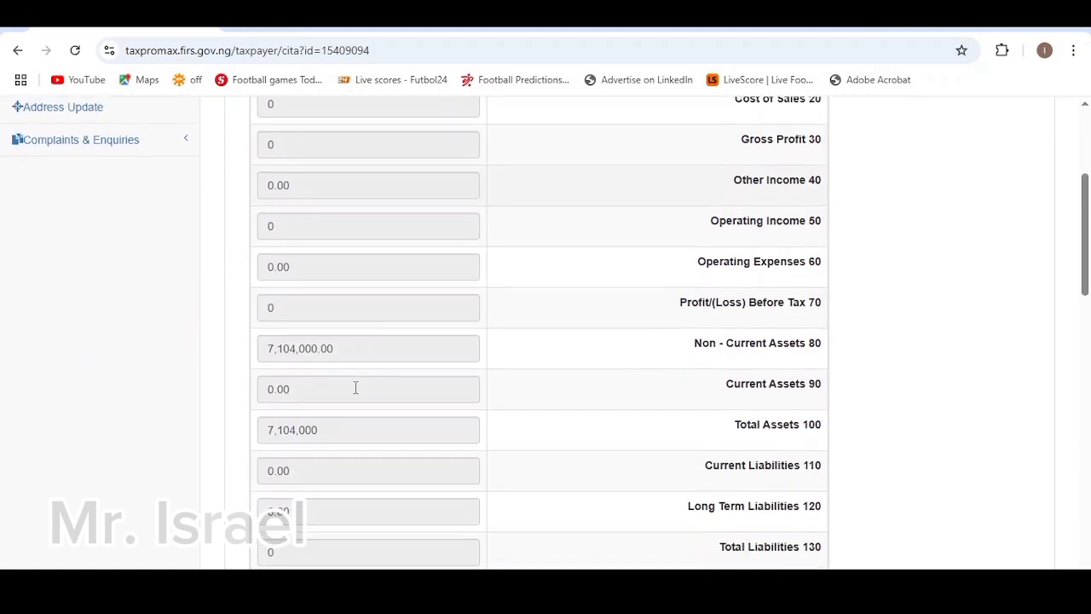
{"action": "scroll", "coordinate": [355, 388], "scroll_direction": "down", "scroll_amount": 2}
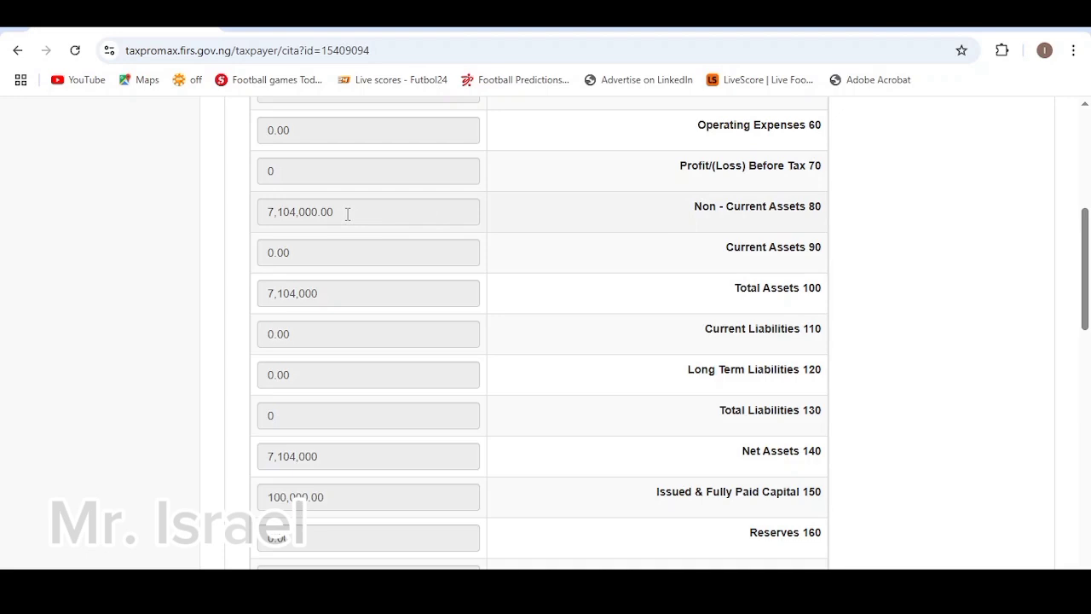
{"action": "scroll", "coordinate": [341, 288], "scroll_direction": "down", "scroll_amount": 3}
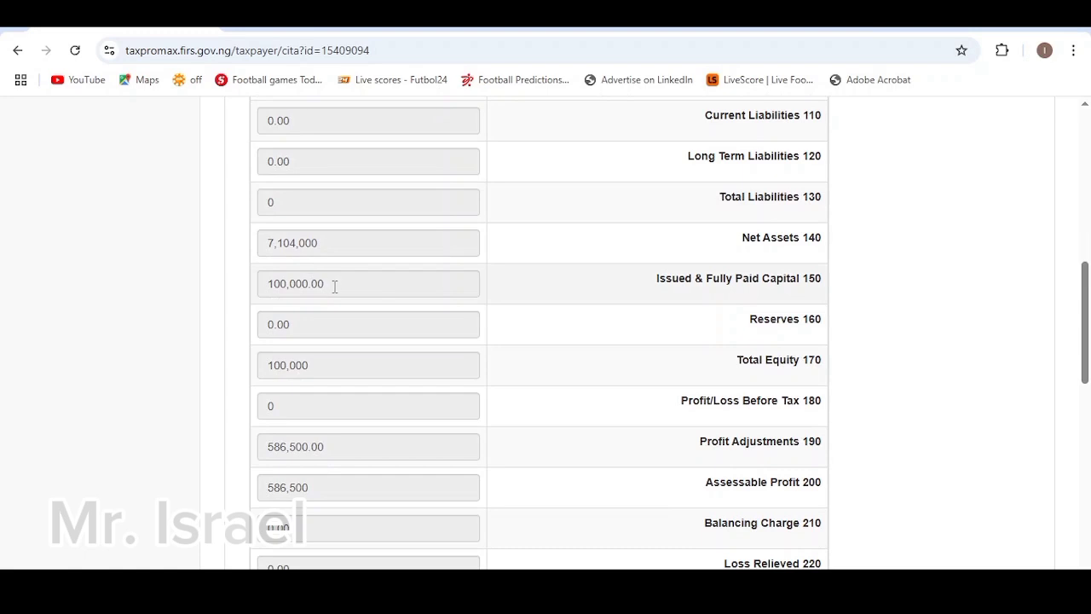
{"action": "scroll", "coordinate": [335, 287], "scroll_direction": "down", "scroll_amount": 1}
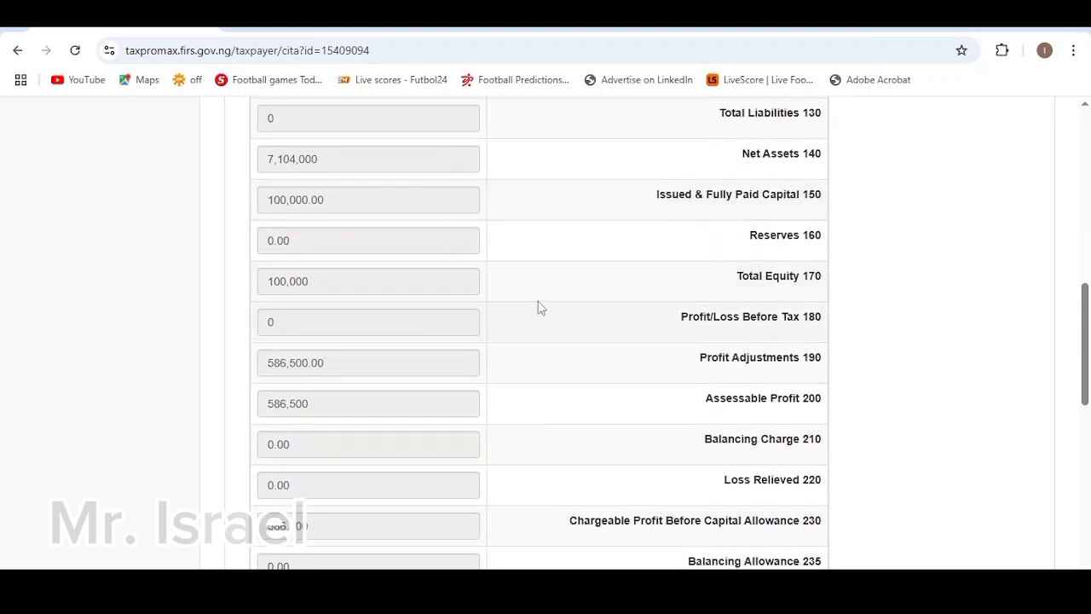
{"action": "scroll", "coordinate": [355, 304], "scroll_direction": "down", "scroll_amount": 1}
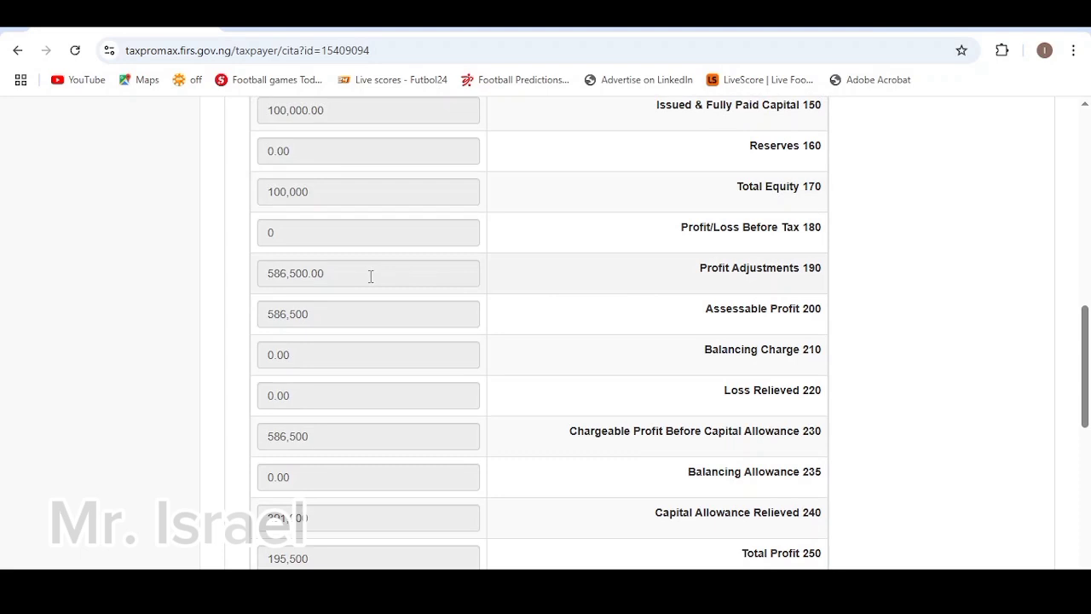
{"action": "scroll", "coordinate": [371, 275], "scroll_direction": "down", "scroll_amount": 1}
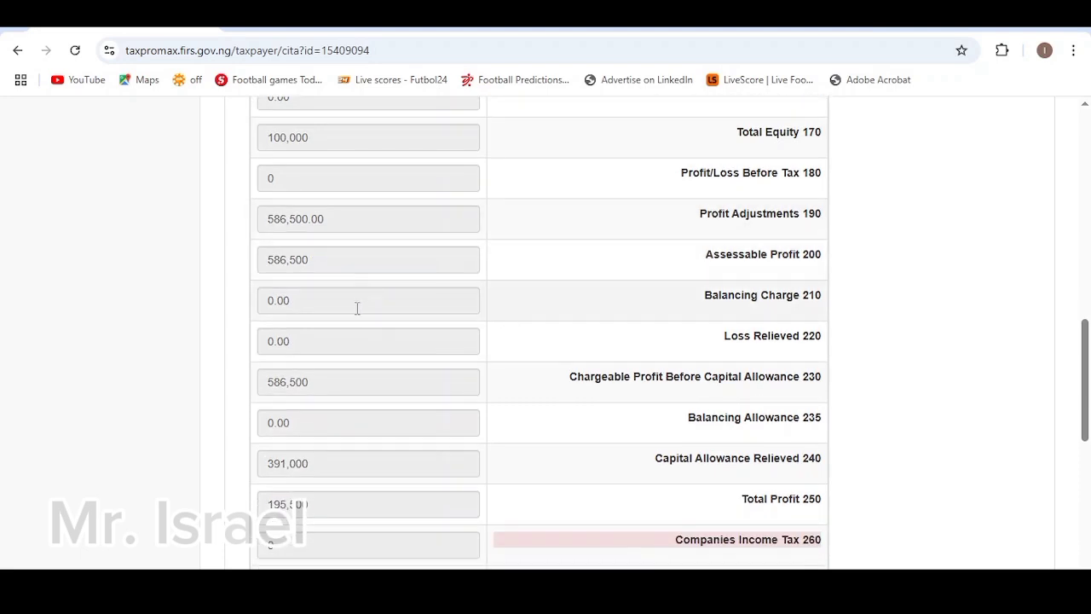
{"action": "scroll", "coordinate": [356, 305], "scroll_direction": "down", "scroll_amount": 1}
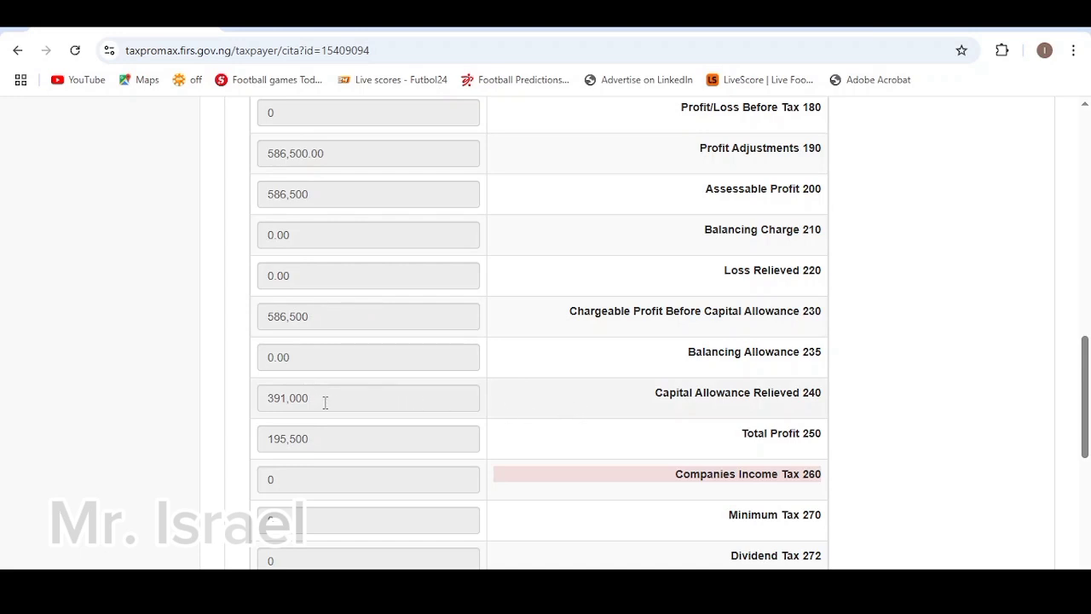
{"action": "scroll", "coordinate": [323, 402], "scroll_direction": "down", "scroll_amount": 3}
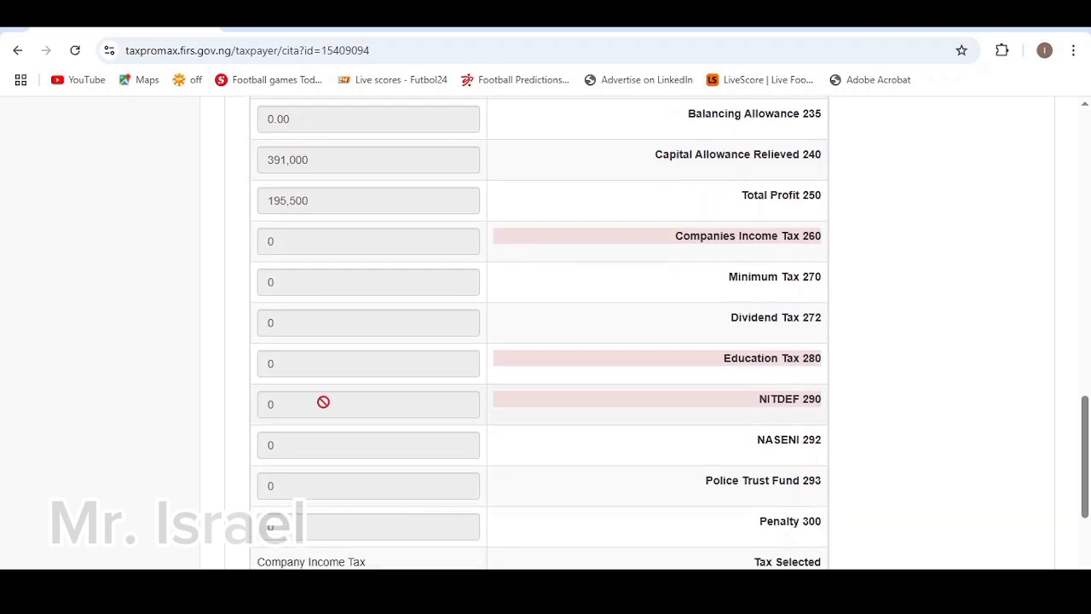
{"action": "scroll", "coordinate": [322, 401], "scroll_direction": "down", "scroll_amount": 3}
{"action": "scroll", "coordinate": [324, 402], "scroll_direction": "up", "scroll_amount": 15}
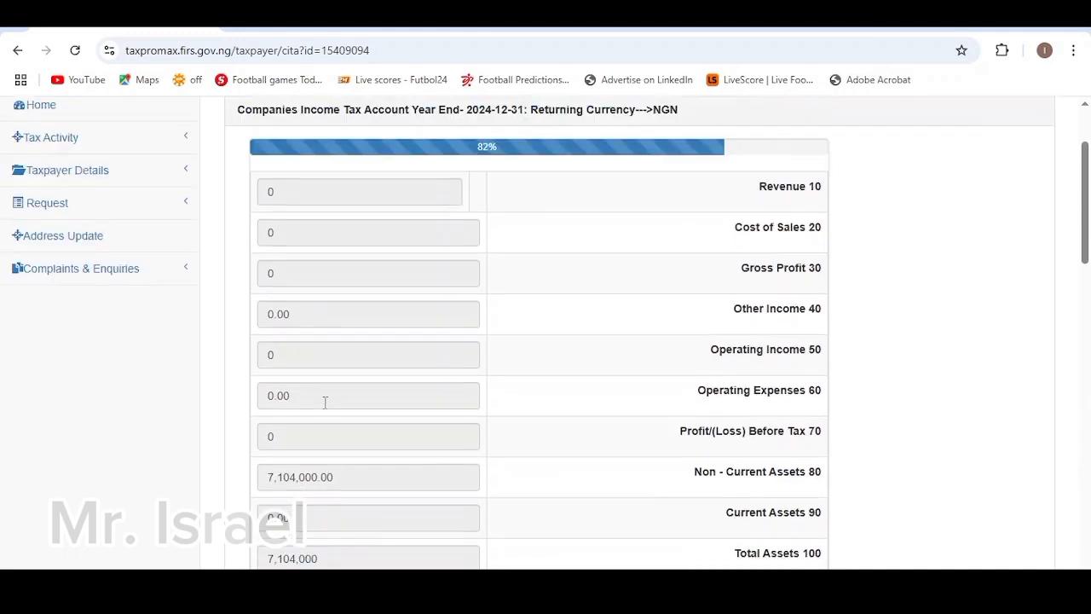
{"action": "scroll", "coordinate": [324, 402], "scroll_direction": "up", "scroll_amount": 2}
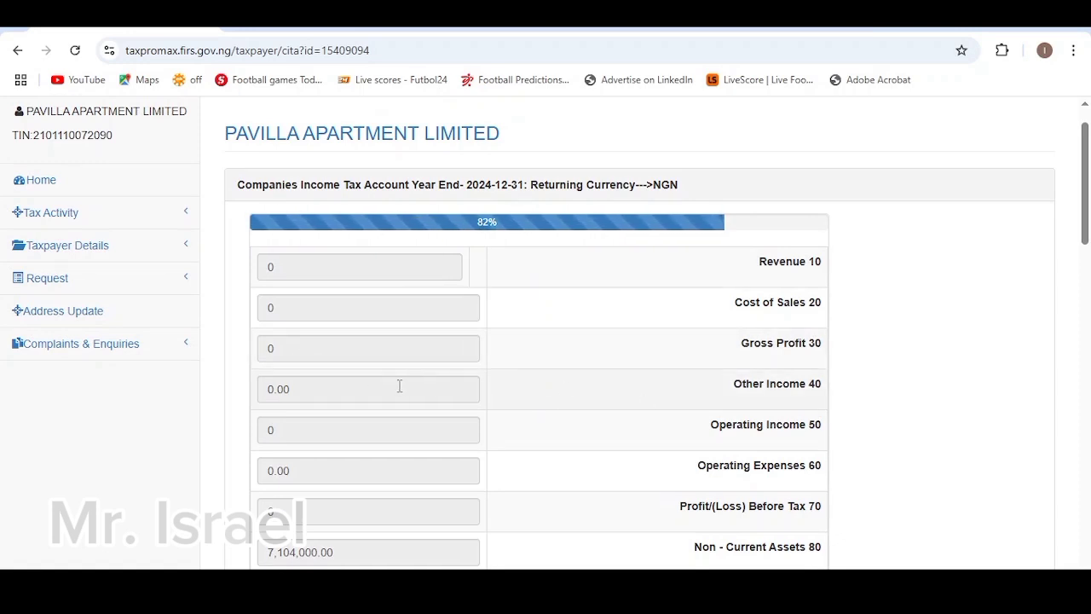
{"action": "scroll", "coordinate": [399, 387], "scroll_direction": "down", "scroll_amount": 2}
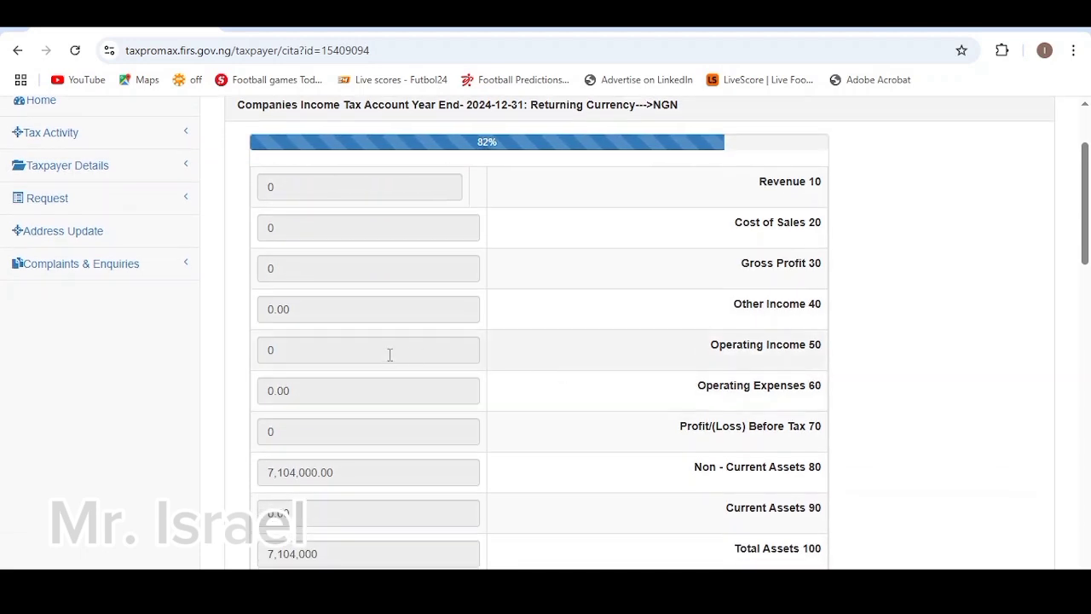
{"action": "scroll", "coordinate": [390, 355], "scroll_direction": "down", "scroll_amount": 1}
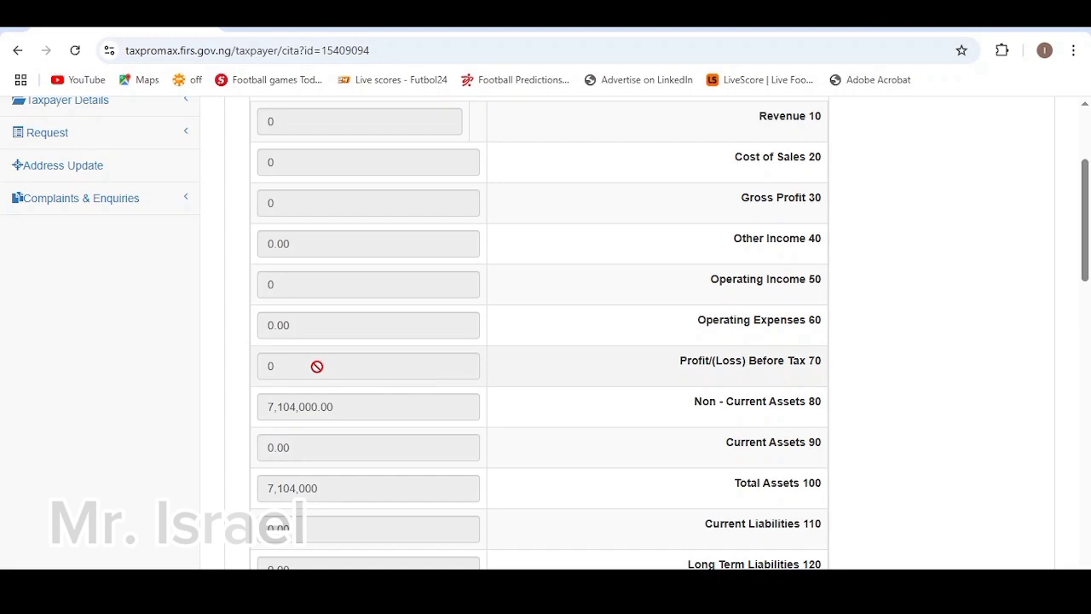
{"action": "scroll", "coordinate": [317, 366], "scroll_direction": "down", "scroll_amount": 10}
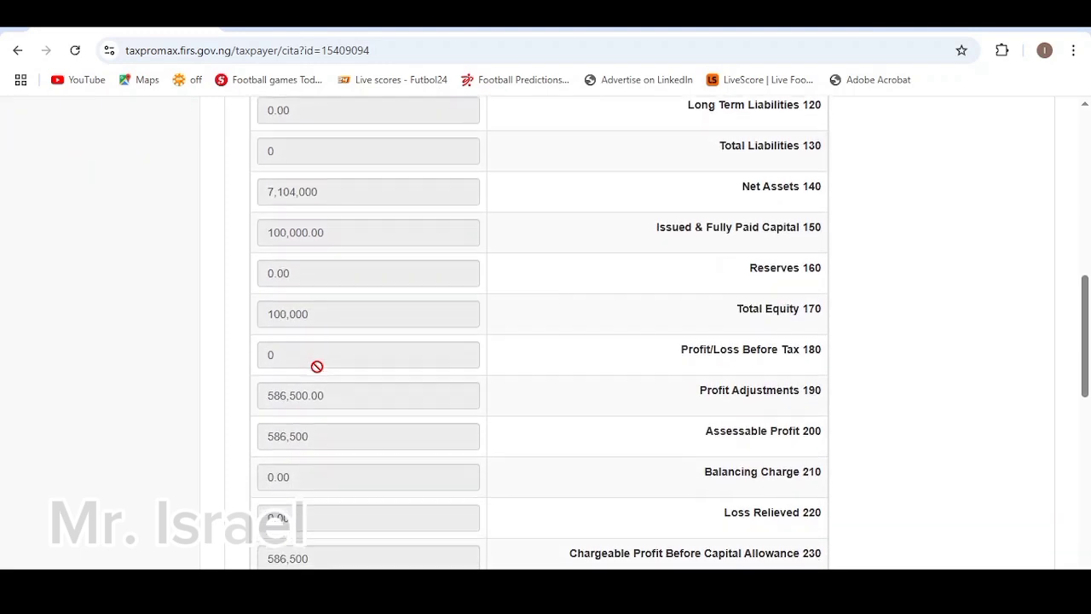
{"action": "scroll", "coordinate": [317, 373], "scroll_direction": "down", "scroll_amount": 3}
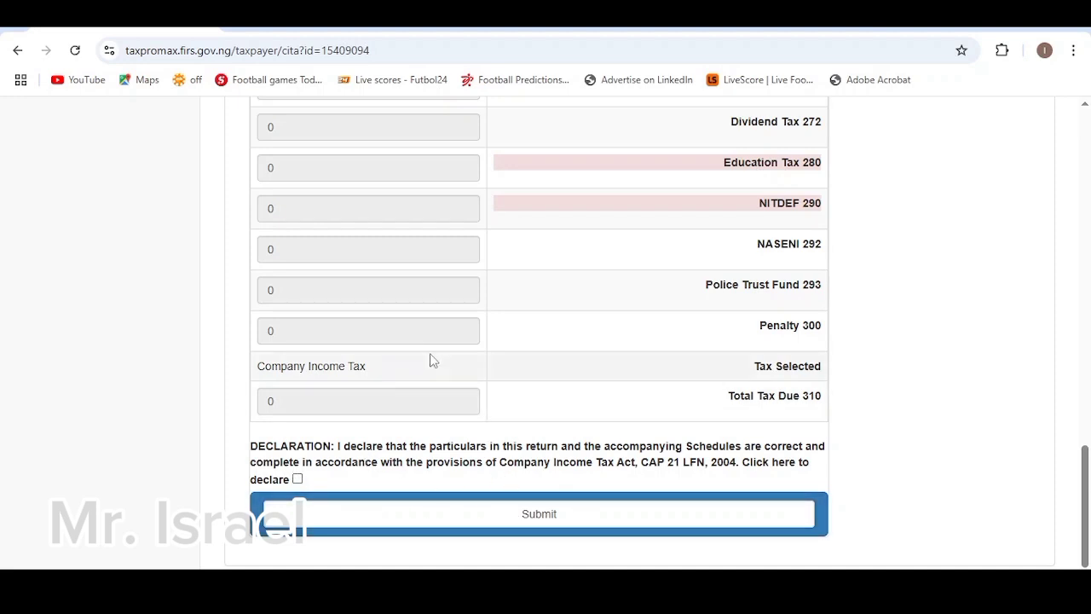
Examine the Companies Income Tax form again, from revenue and assets through profit and capital allowance to the taxes due and declaration.
{"action": "scroll", "coordinate": [431, 360], "scroll_direction": "up", "scroll_amount": 7}
{"action": "scroll", "coordinate": [430, 353], "scroll_direction": "up", "scroll_amount": 6}
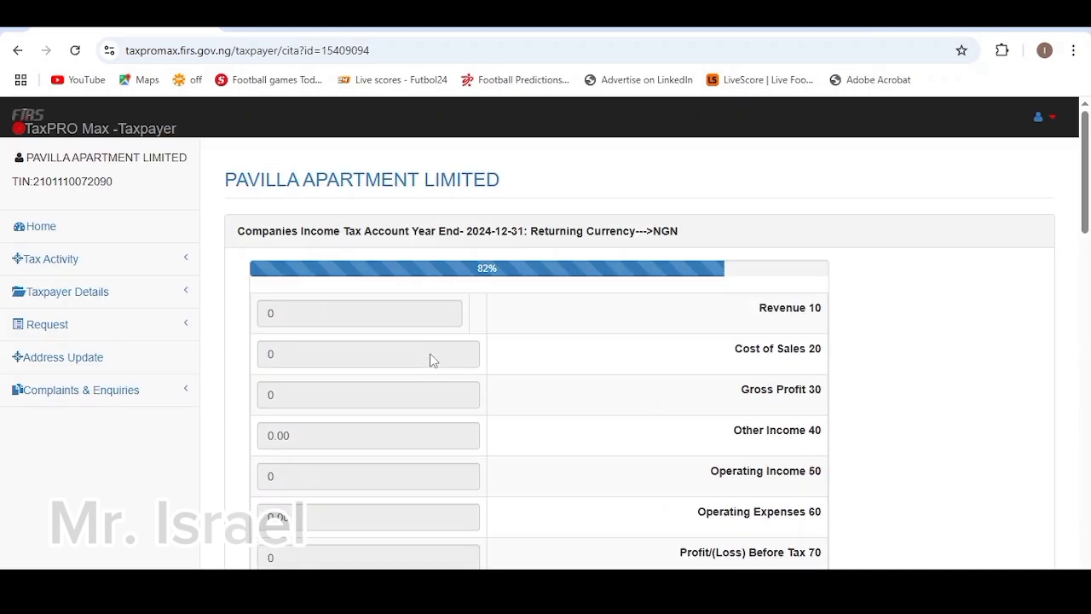
{"action": "scroll", "coordinate": [430, 353], "scroll_direction": "down", "scroll_amount": 1}
{"action": "scroll", "coordinate": [431, 353], "scroll_direction": "down", "scroll_amount": 6}
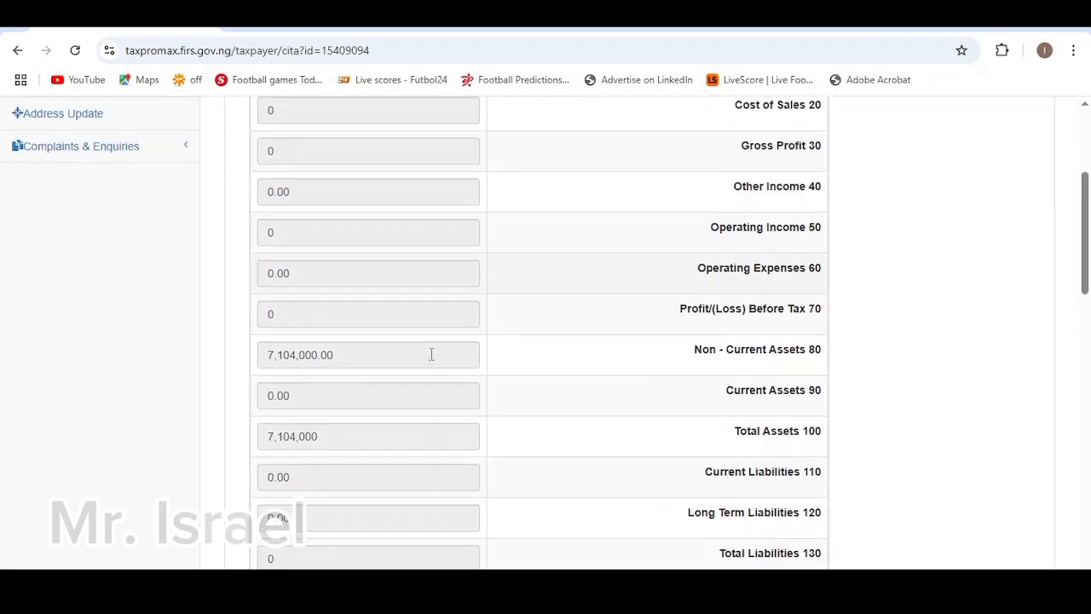
{"action": "scroll", "coordinate": [431, 353], "scroll_direction": "down", "scroll_amount": 6}
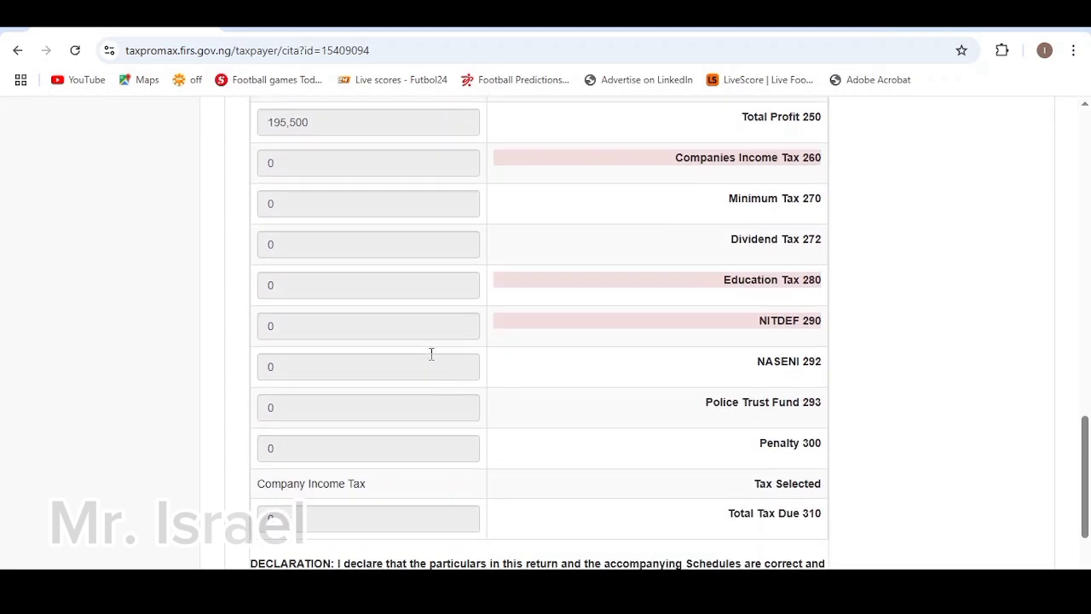
{"action": "scroll", "coordinate": [431, 353], "scroll_direction": "up", "scroll_amount": 10}
{"action": "scroll", "coordinate": [429, 353], "scroll_direction": "up", "scroll_amount": 4}
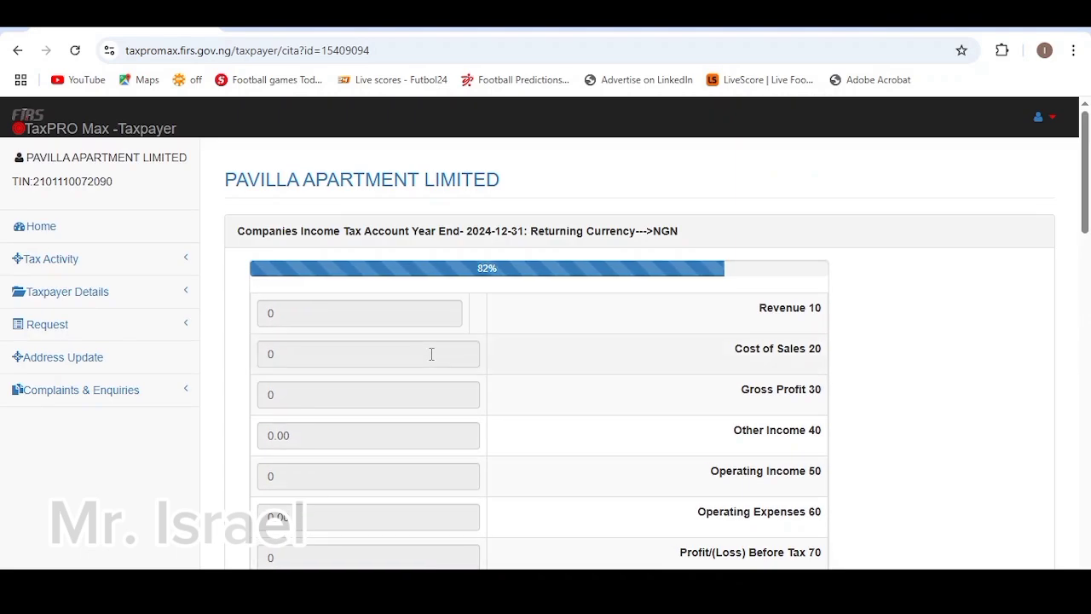
{"action": "scroll", "coordinate": [431, 354], "scroll_direction": "down", "scroll_amount": 3}
{"action": "scroll", "coordinate": [431, 354], "scroll_direction": "down", "scroll_amount": 12}
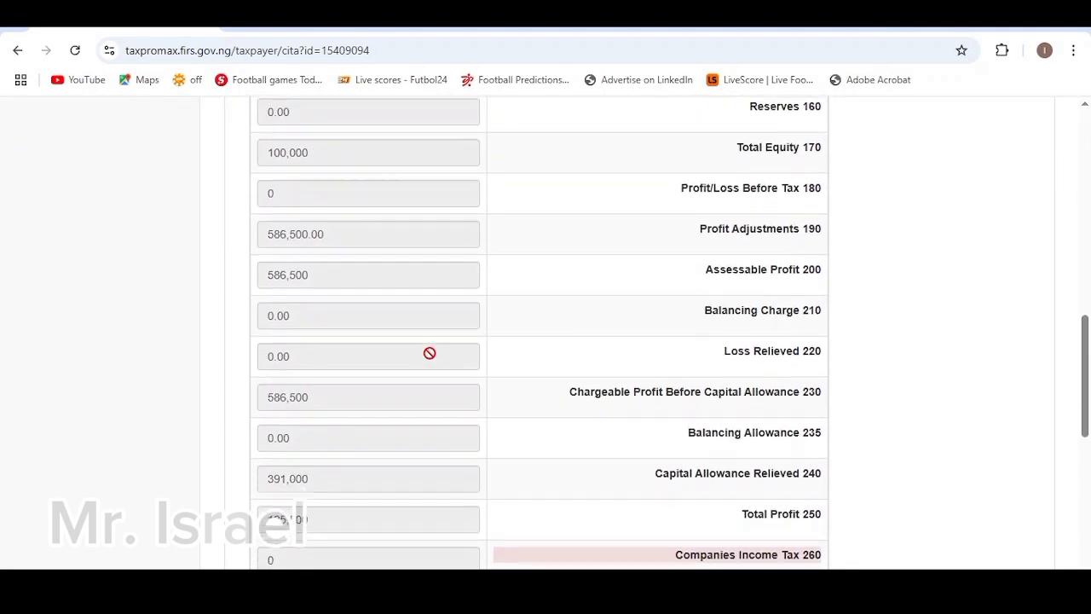
{"action": "scroll", "coordinate": [430, 354], "scroll_direction": "down", "scroll_amount": 1}
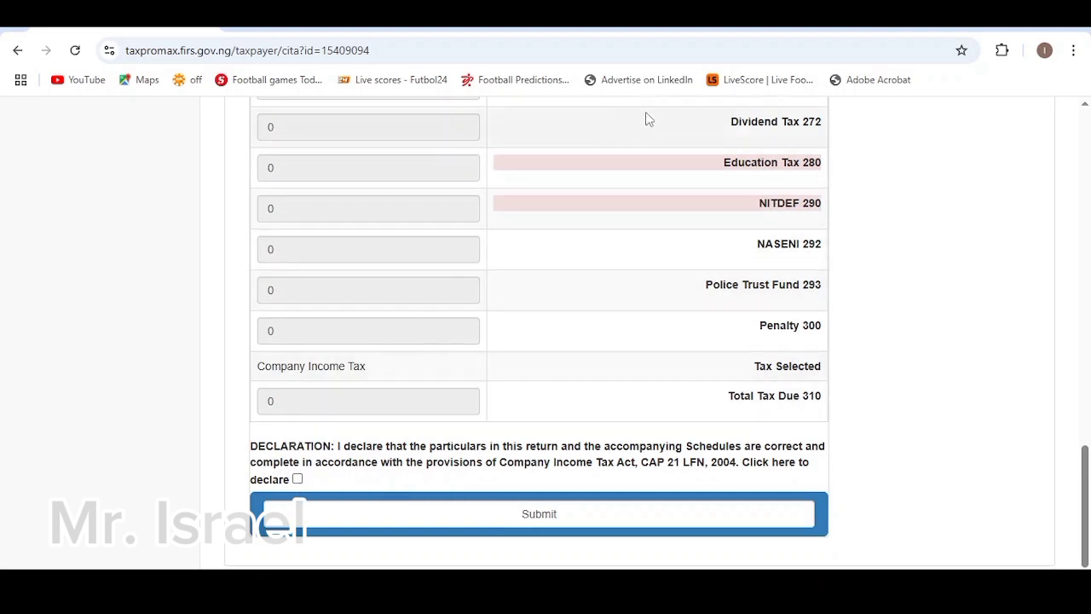
{"action": "left_click", "coordinate": [297, 480]}
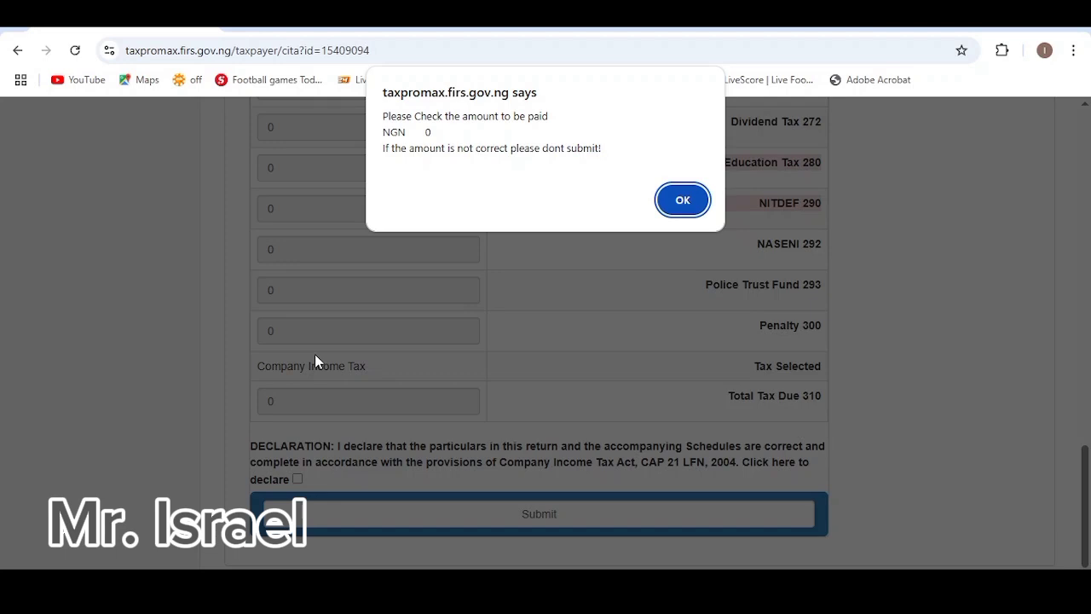
{"action": "left_click", "coordinate": [682, 201]}
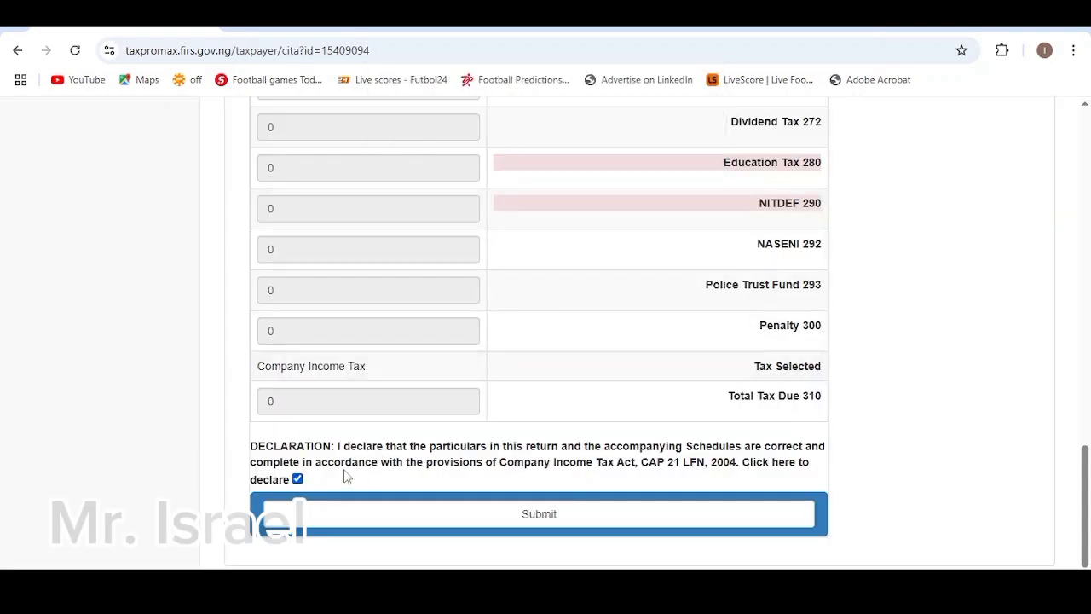
{"action": "left_click", "coordinate": [296, 479]}
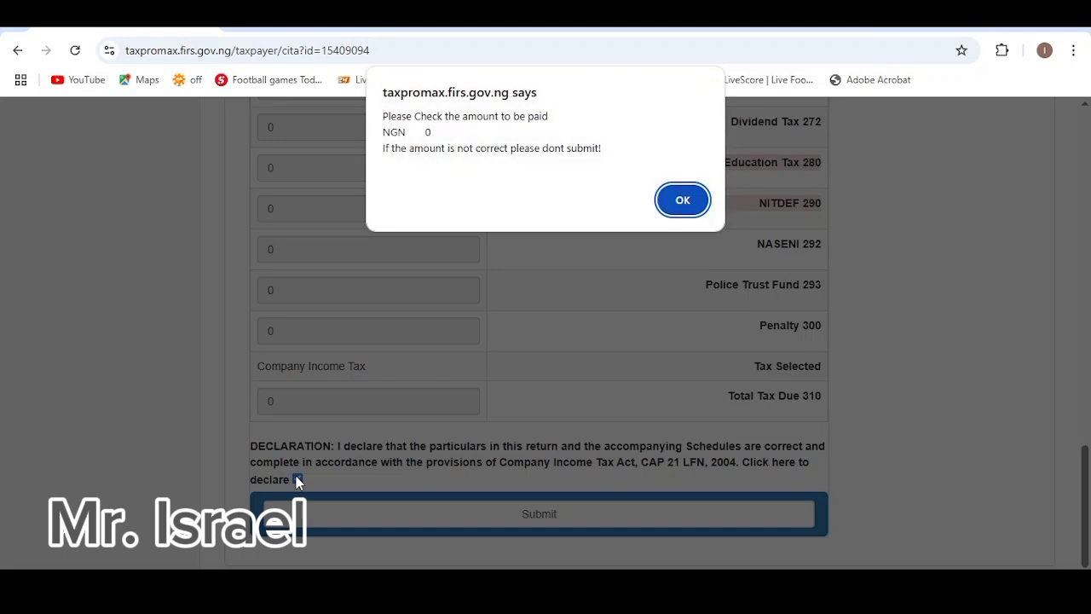
{"action": "left_click", "coordinate": [683, 201]}
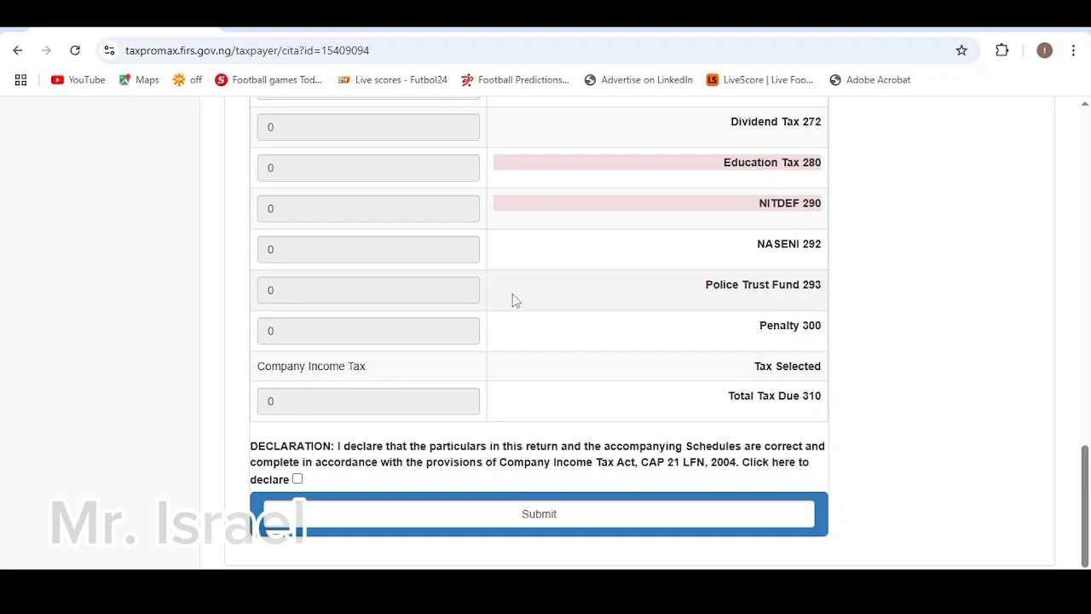
Leave the Companies Income Tax form and open the 2024-12-31 Company Income Tax schedule list from Taxes Due.
{"action": "scroll", "coordinate": [512, 293], "scroll_direction": "up", "scroll_amount": 15}
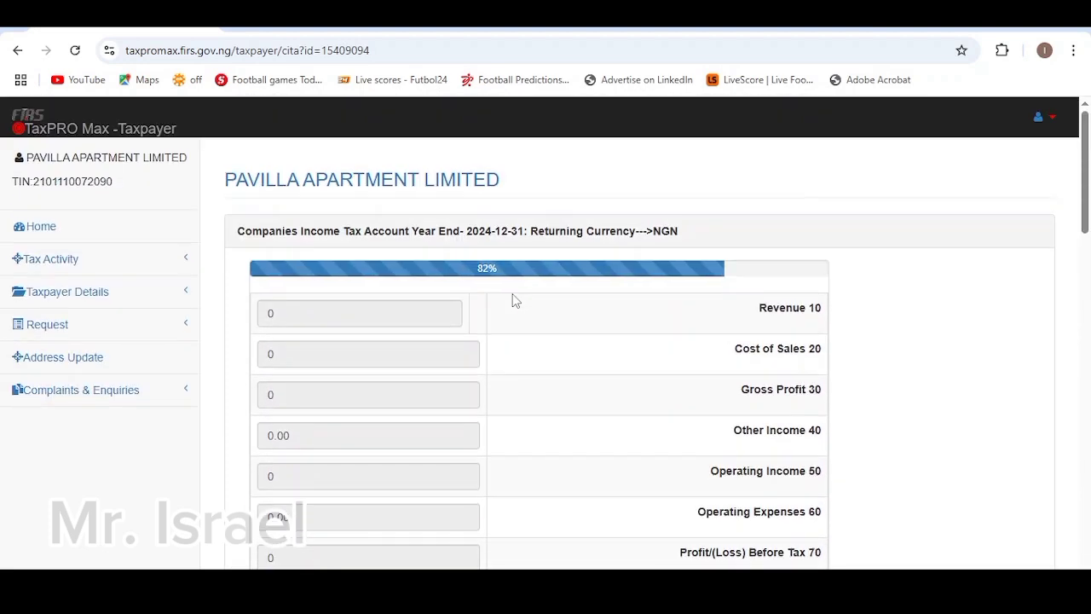
{"action": "scroll", "coordinate": [441, 404], "scroll_direction": "down", "scroll_amount": 7}
{"action": "scroll", "coordinate": [441, 404], "scroll_direction": "down", "scroll_amount": 5}
{"action": "scroll", "coordinate": [441, 404], "scroll_direction": "up", "scroll_amount": 12}
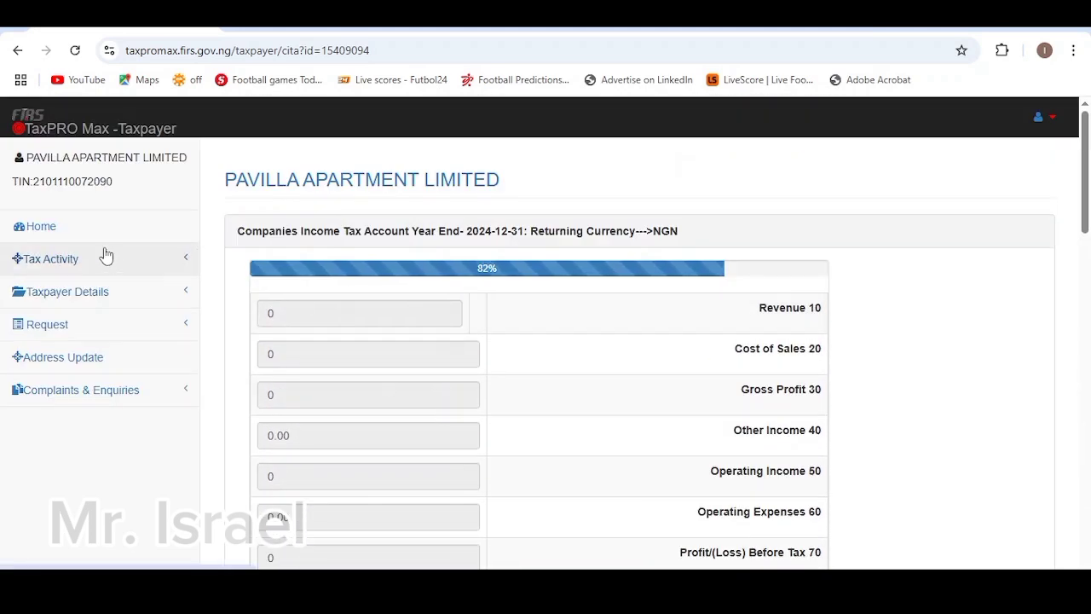
{"action": "left_click", "coordinate": [41, 227]}
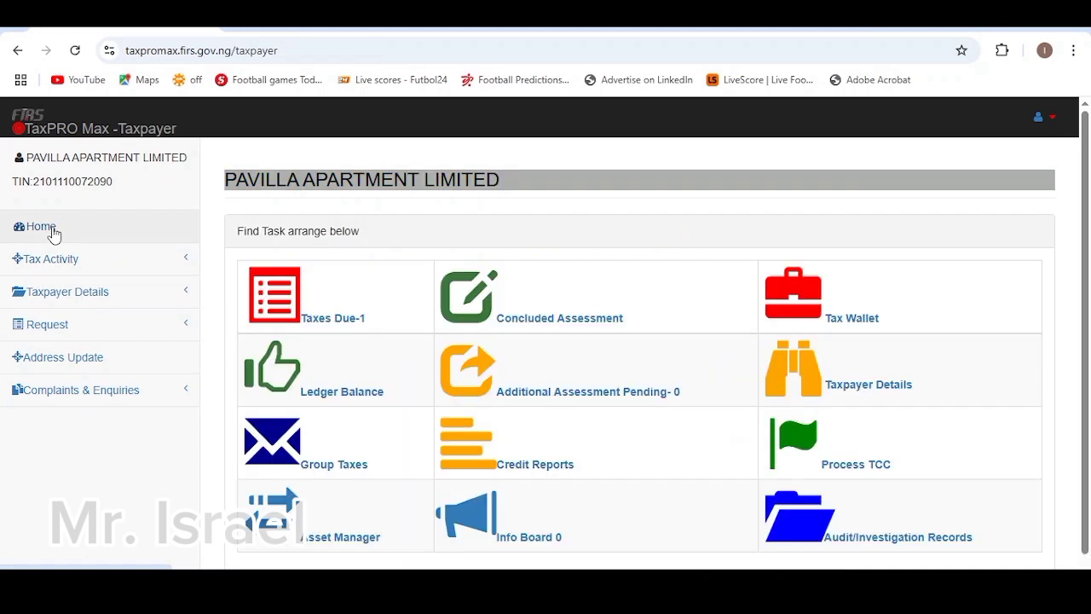
{"action": "left_click", "coordinate": [326, 322]}
{"action": "left_click", "coordinate": [917, 341]}
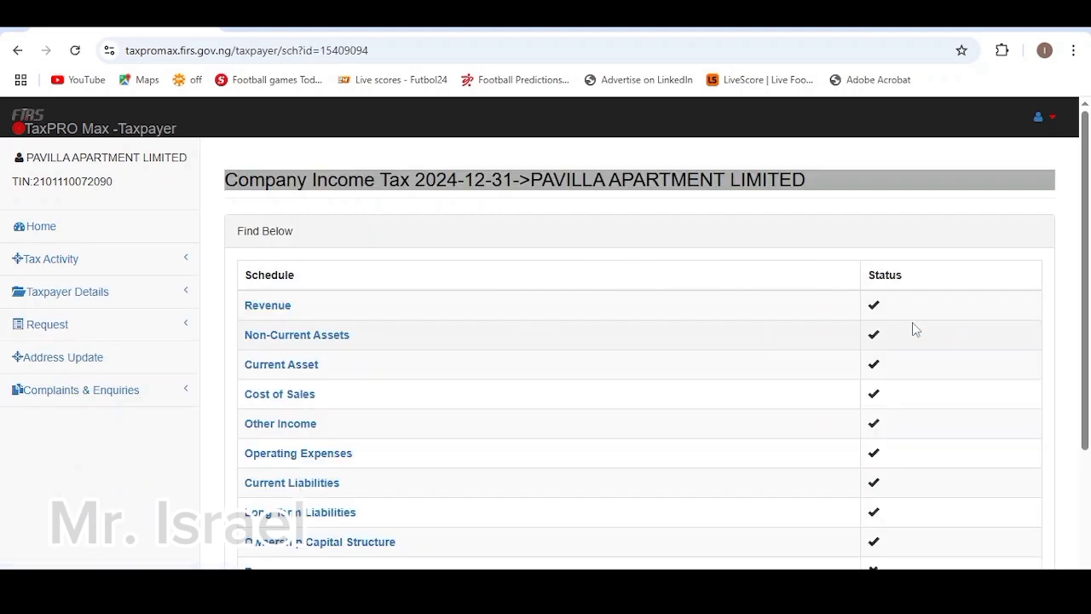
Check the completion status of every schedule in the list and open the Revenue schedule.
{"action": "scroll", "coordinate": [555, 401], "scroll_direction": "down", "scroll_amount": 2}
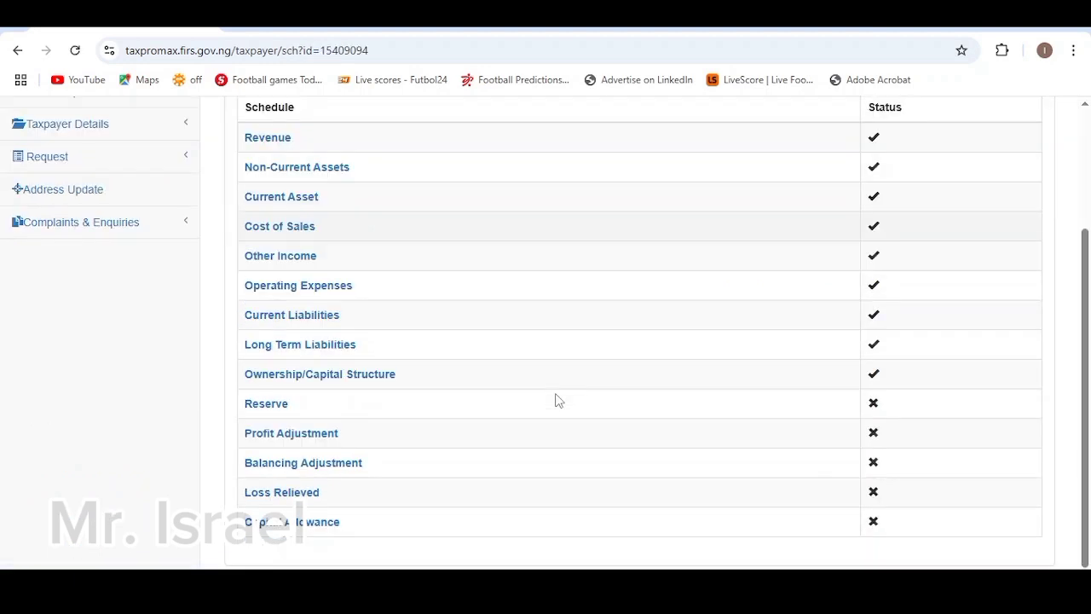
{"action": "scroll", "coordinate": [490, 408], "scroll_direction": "up", "scroll_amount": 3}
{"action": "scroll", "coordinate": [490, 407], "scroll_direction": "down", "scroll_amount": 3}
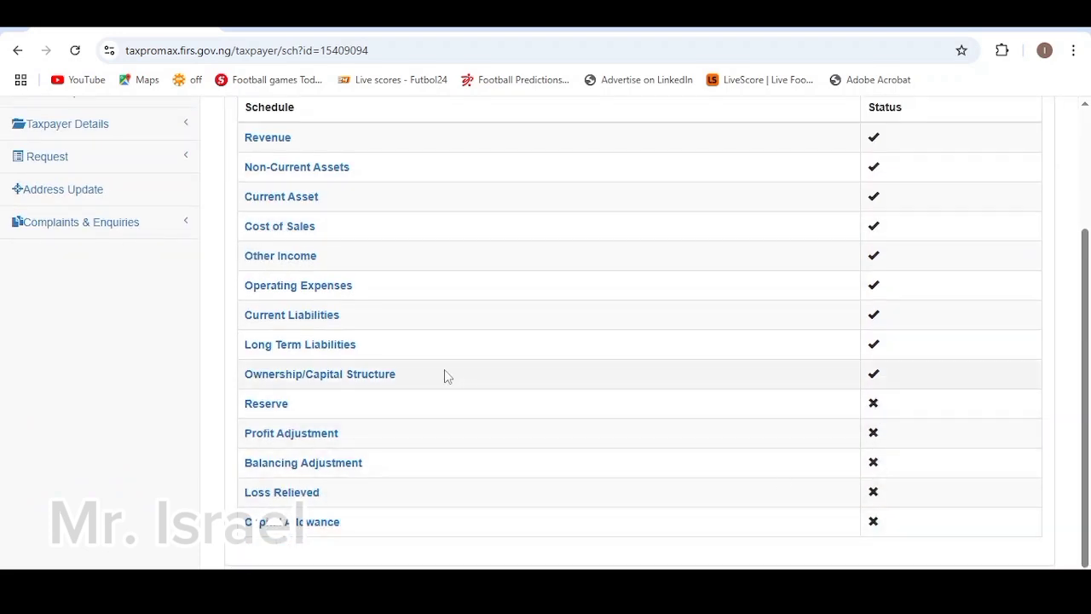
{"action": "scroll", "coordinate": [444, 373], "scroll_direction": "up", "scroll_amount": 2}
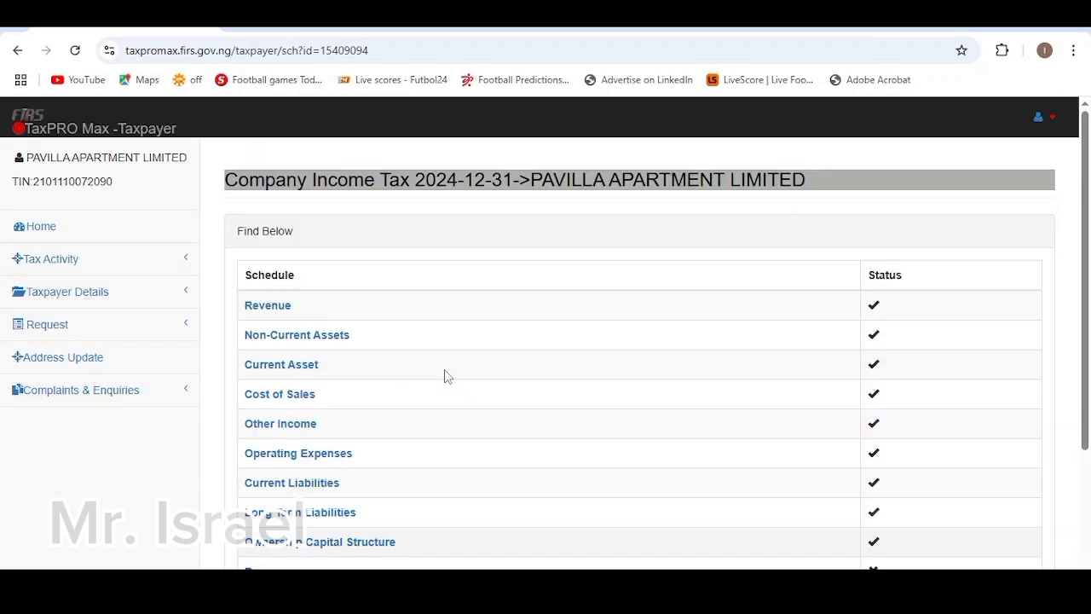
{"action": "left_click", "coordinate": [268, 316]}
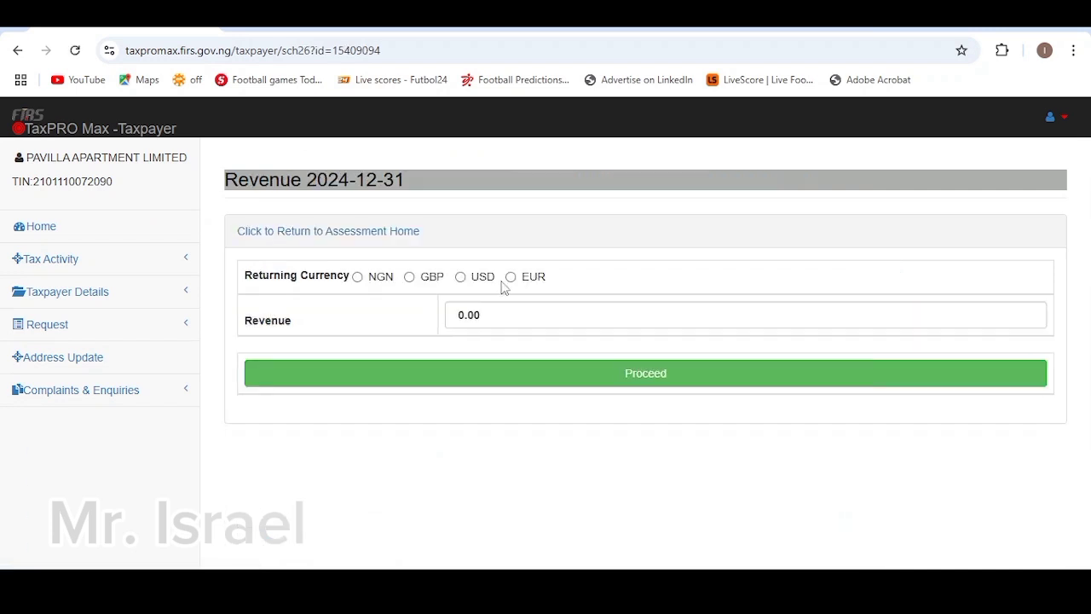